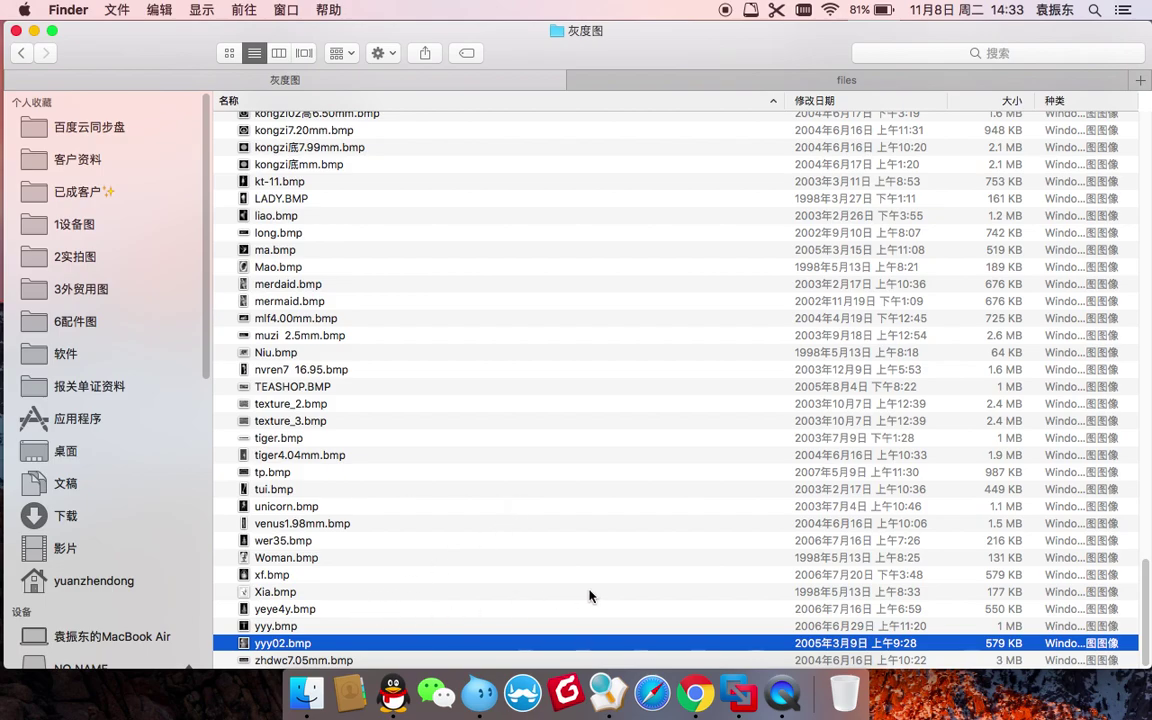
Quick Look through the folder's bitmaps, from yyy02.bmp up to Aishwariya.bmp, then close the preview.
key("space")
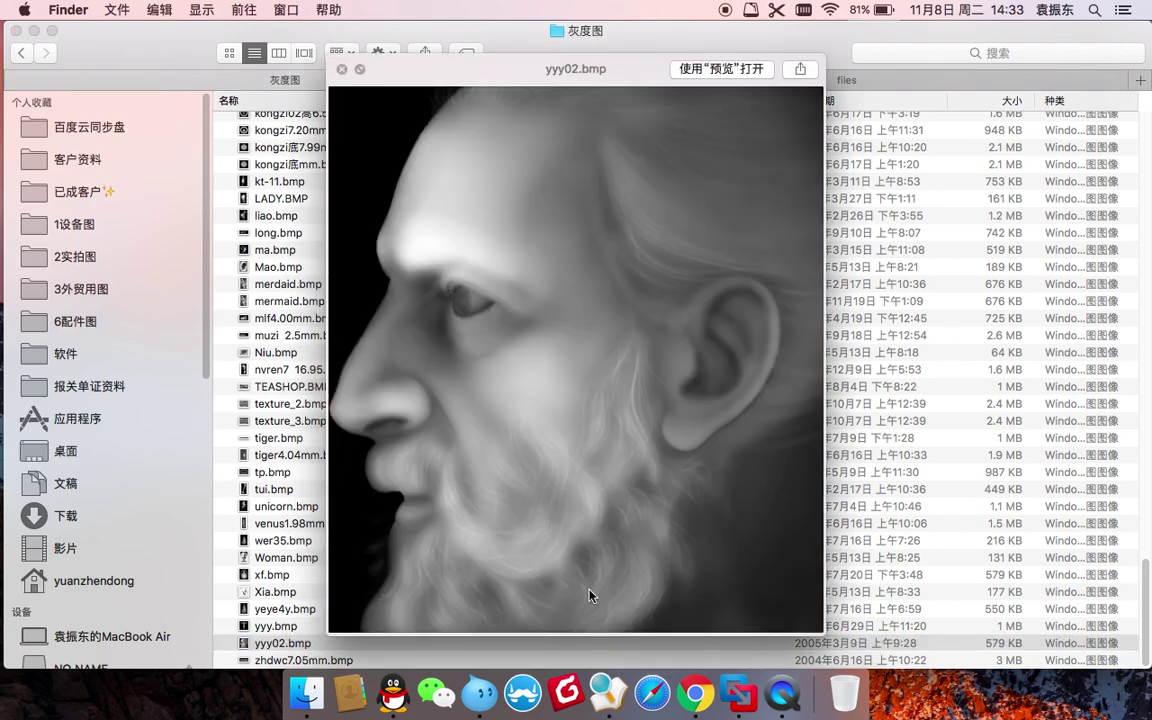
key("Down")
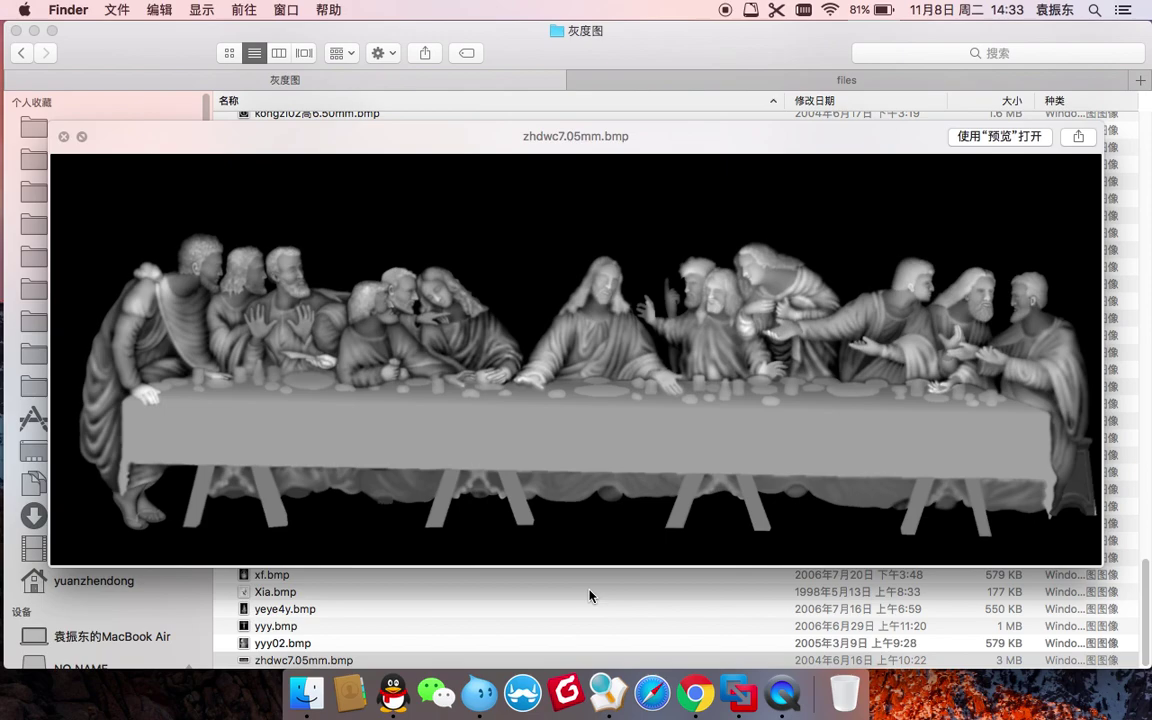
key("Up")
key("Up")
key("Up")
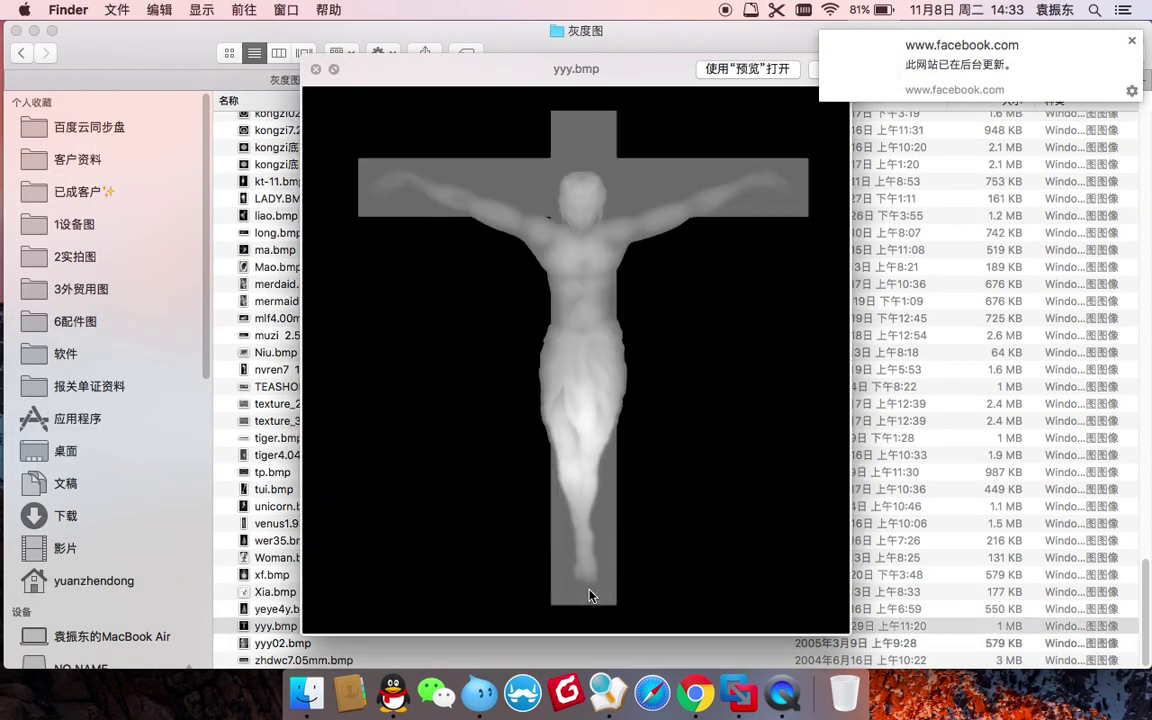
key("Up")
key("Up")
key("Up")
key("Up")
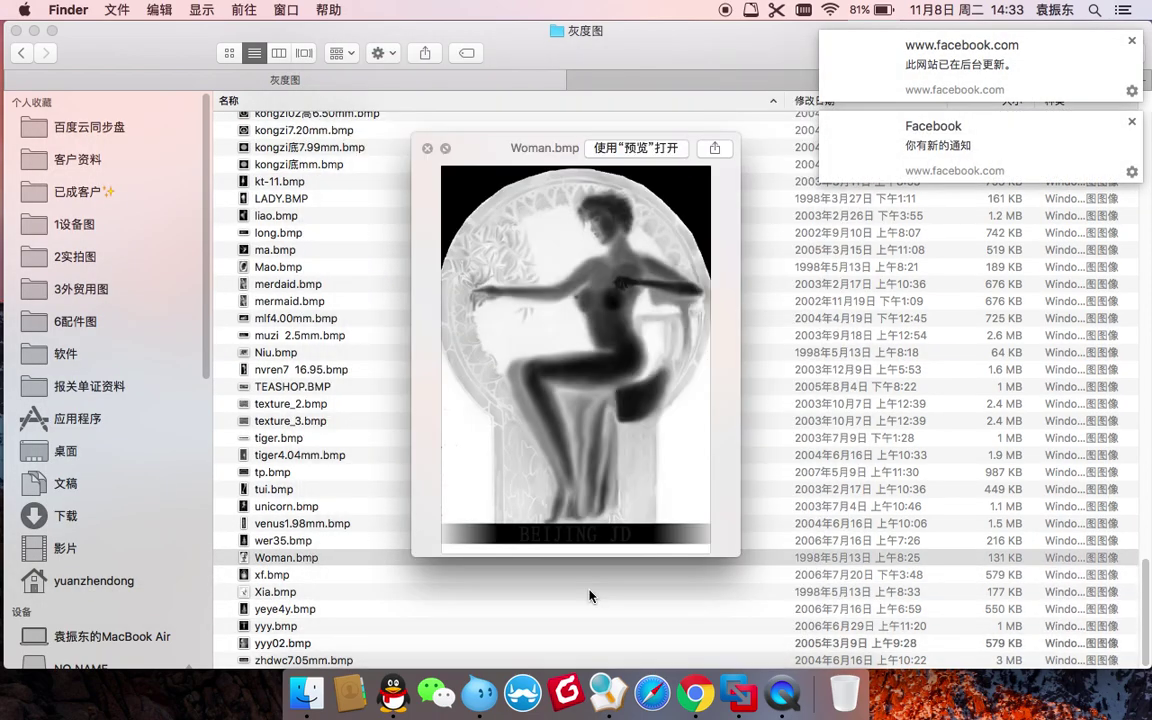
key("Up")
key("Up")
key("Up")
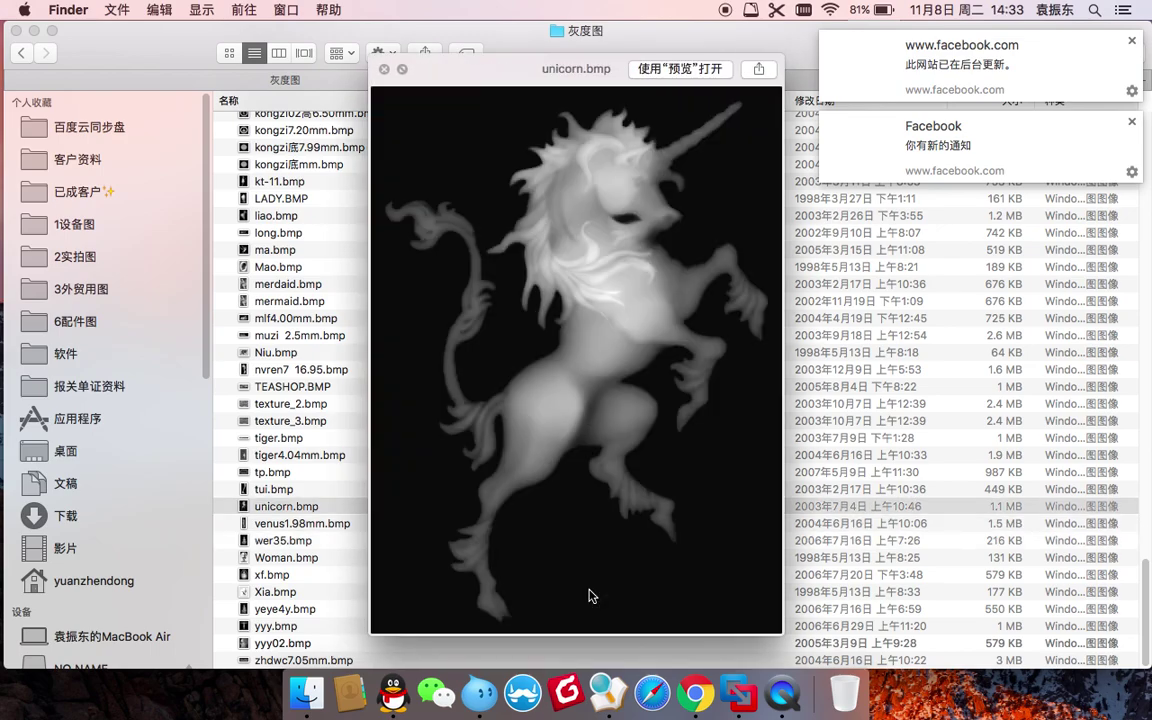
key("Up")
key("Up")
key("Up")
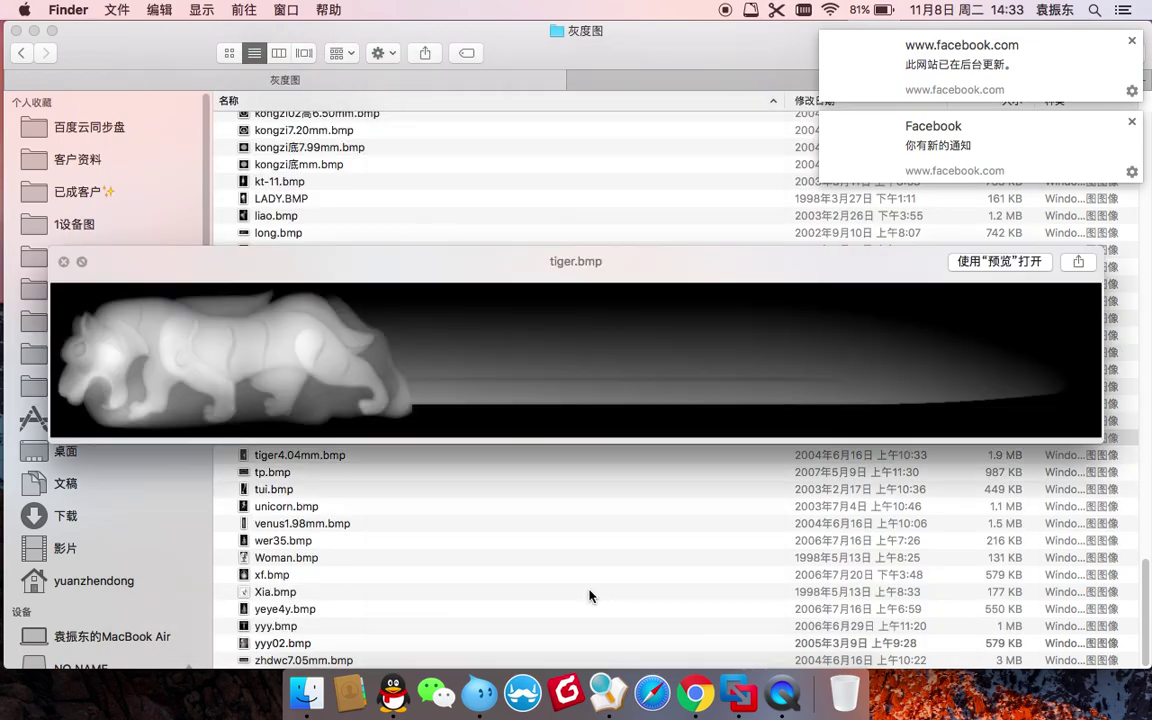
key("Up")
key("Up")
key("Up")
key("Up")
key("Up")
key("Up")
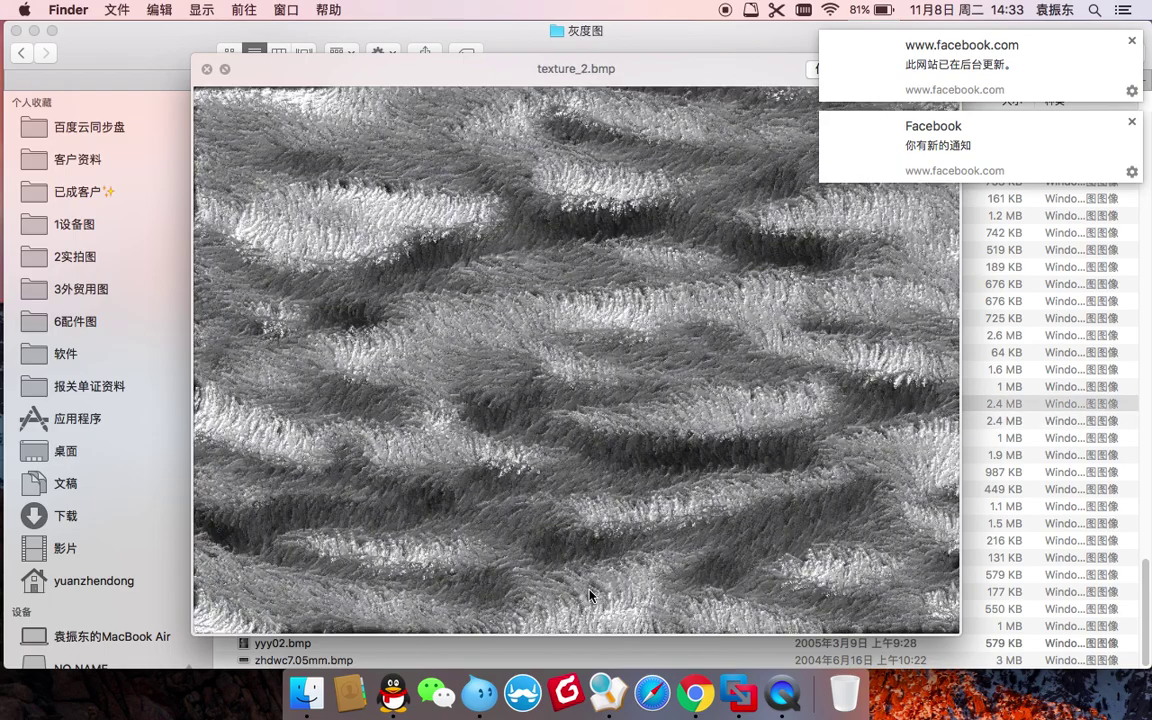
key("Up")
key("Up")
key("Up")
key("Up")
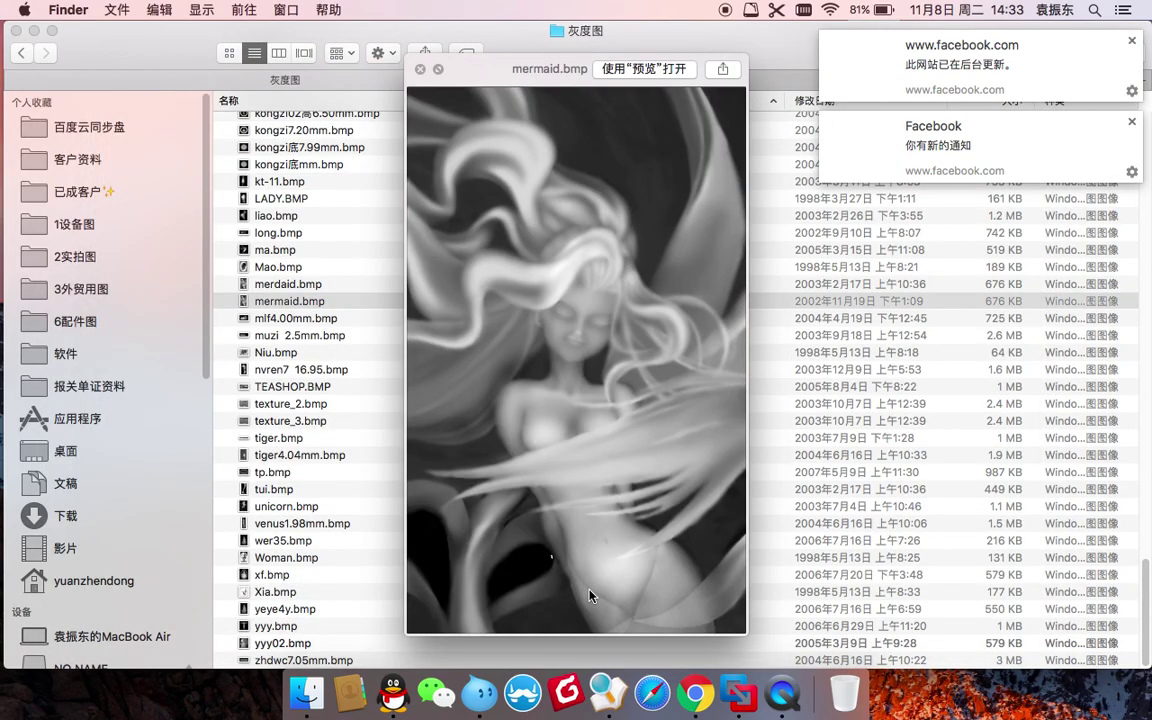
key("Up")
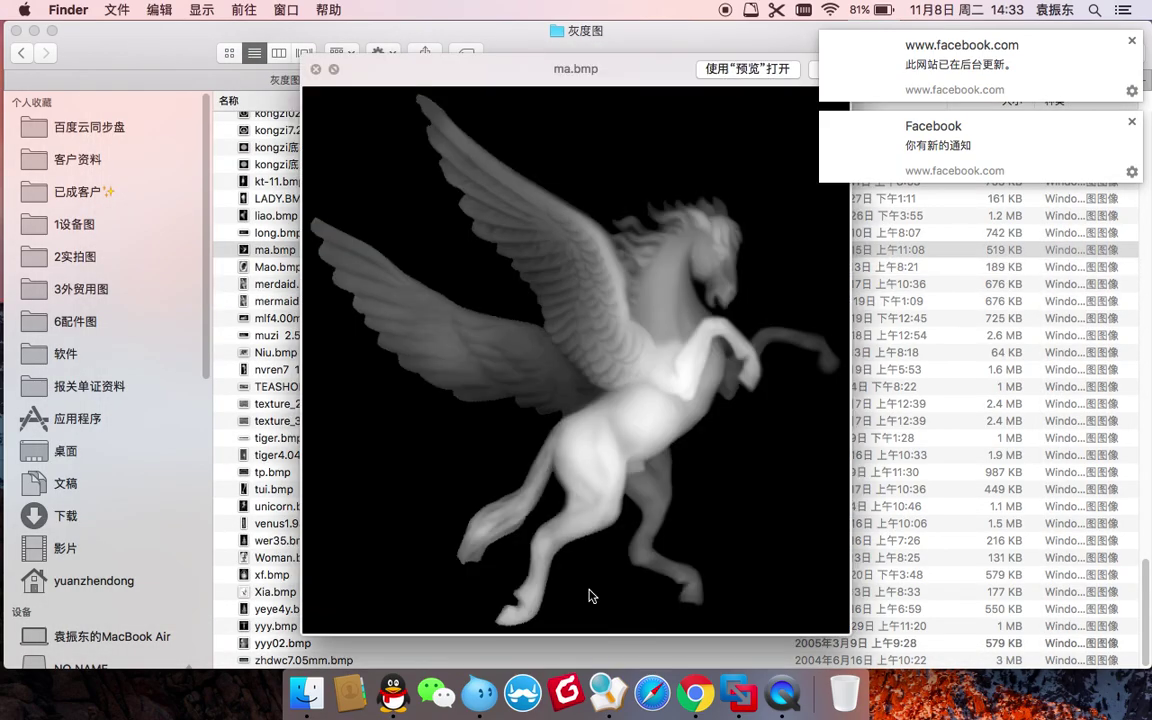
key("Down")
key("Up")
key("Up")
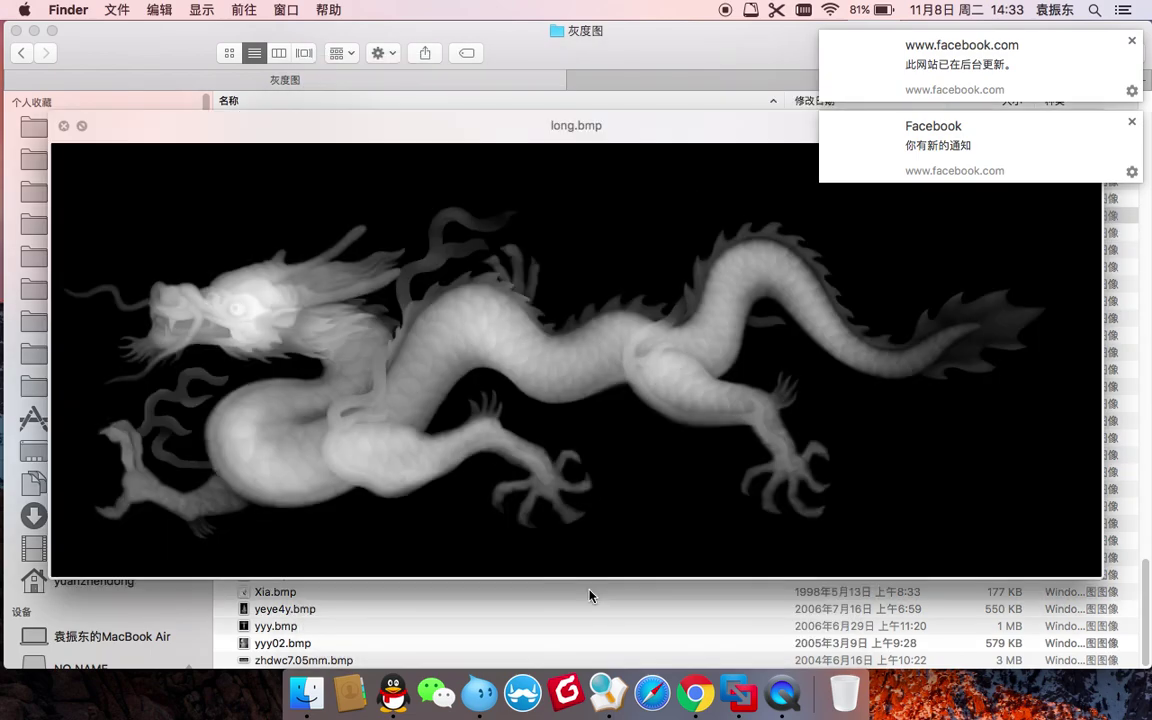
key("Up")
key("Up")
key("Up")
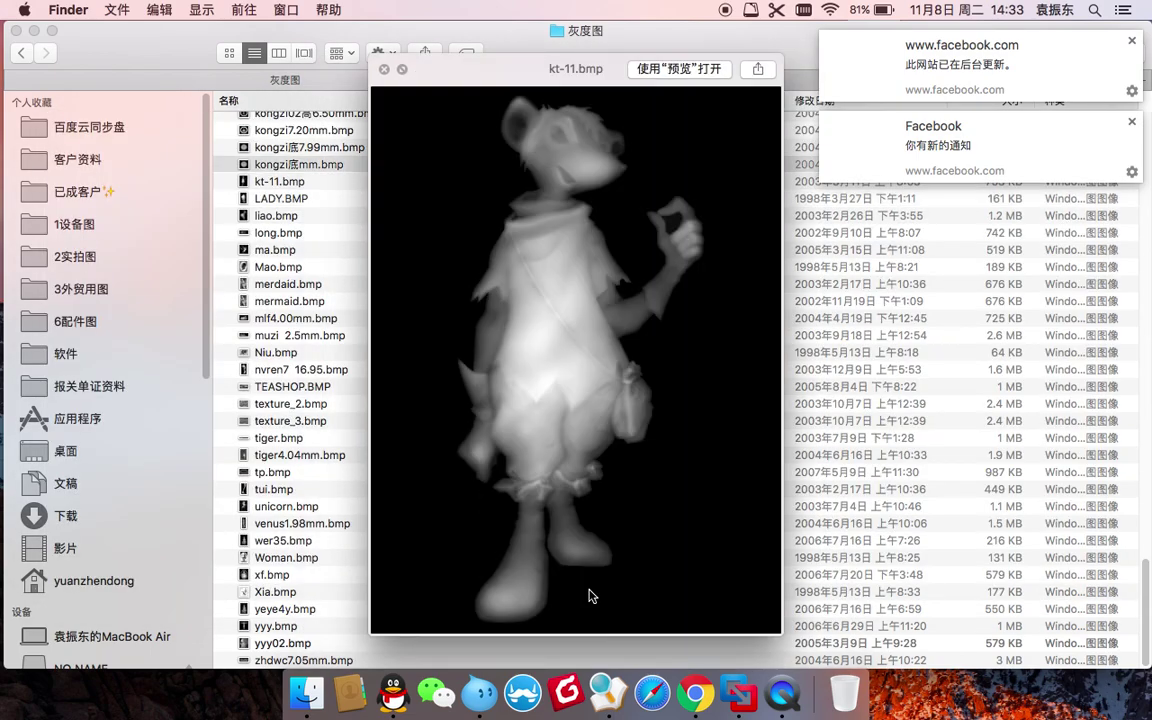
key("Up")
key("Up")
key("Up")
key("Up")
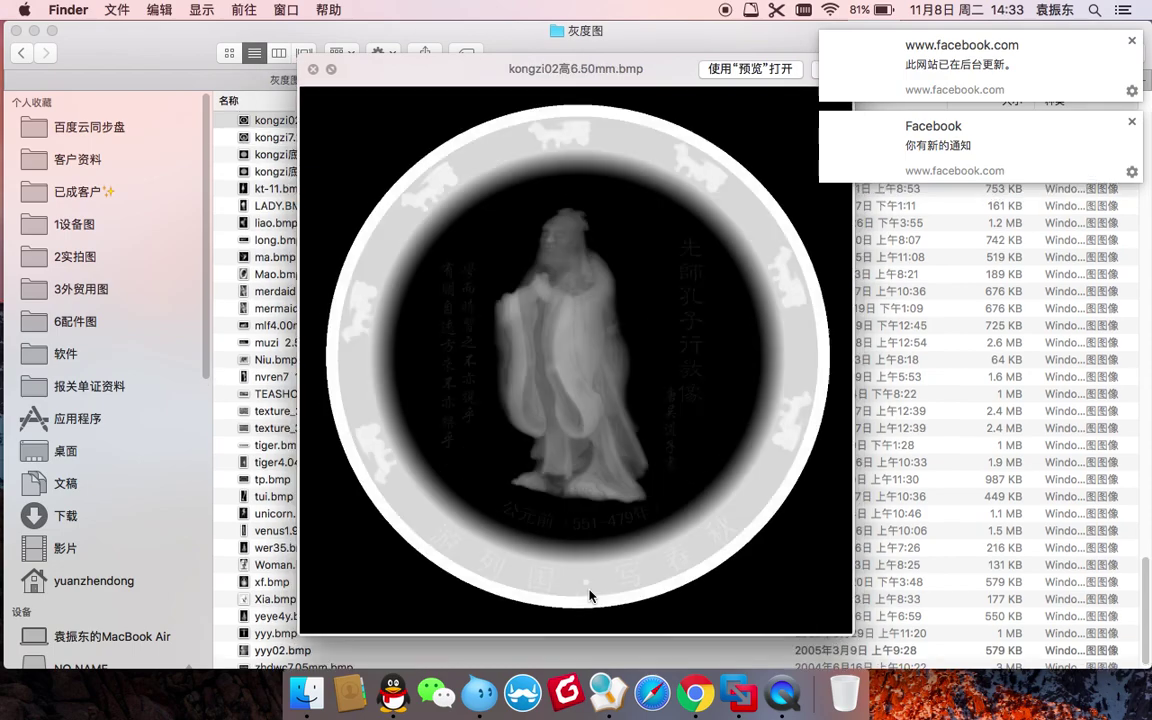
key("Up")
key("Up")
key("Up")
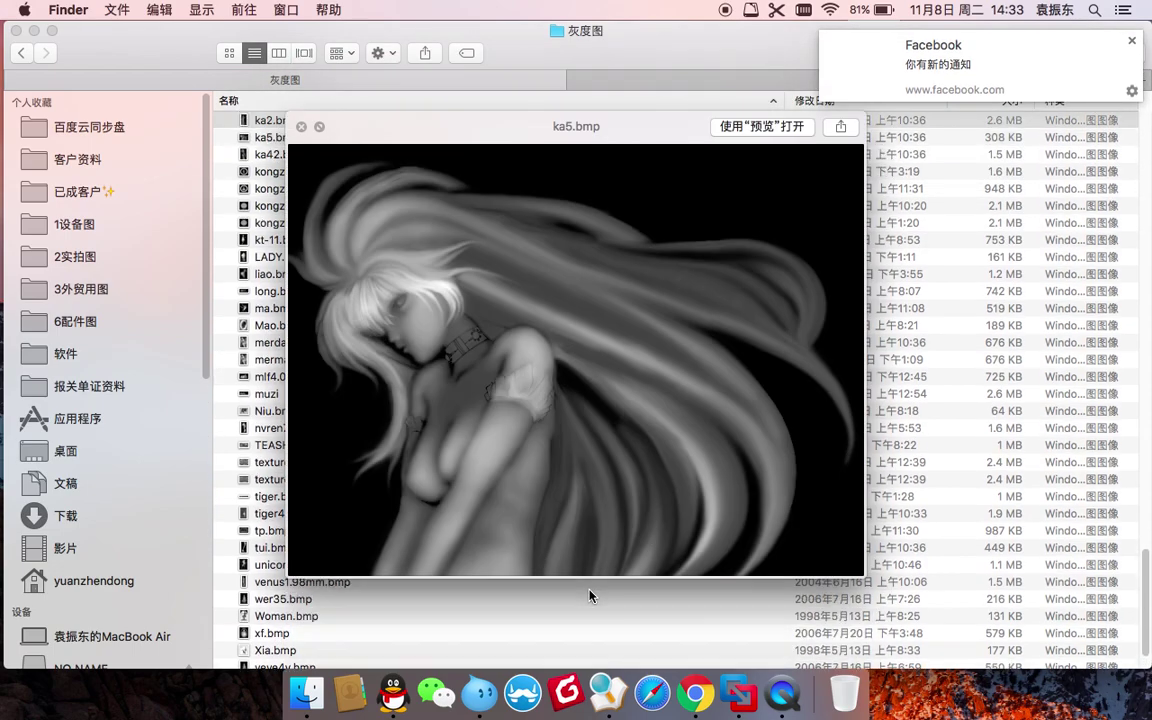
key("Up")
key("Up")
key("Up")
key("Up")
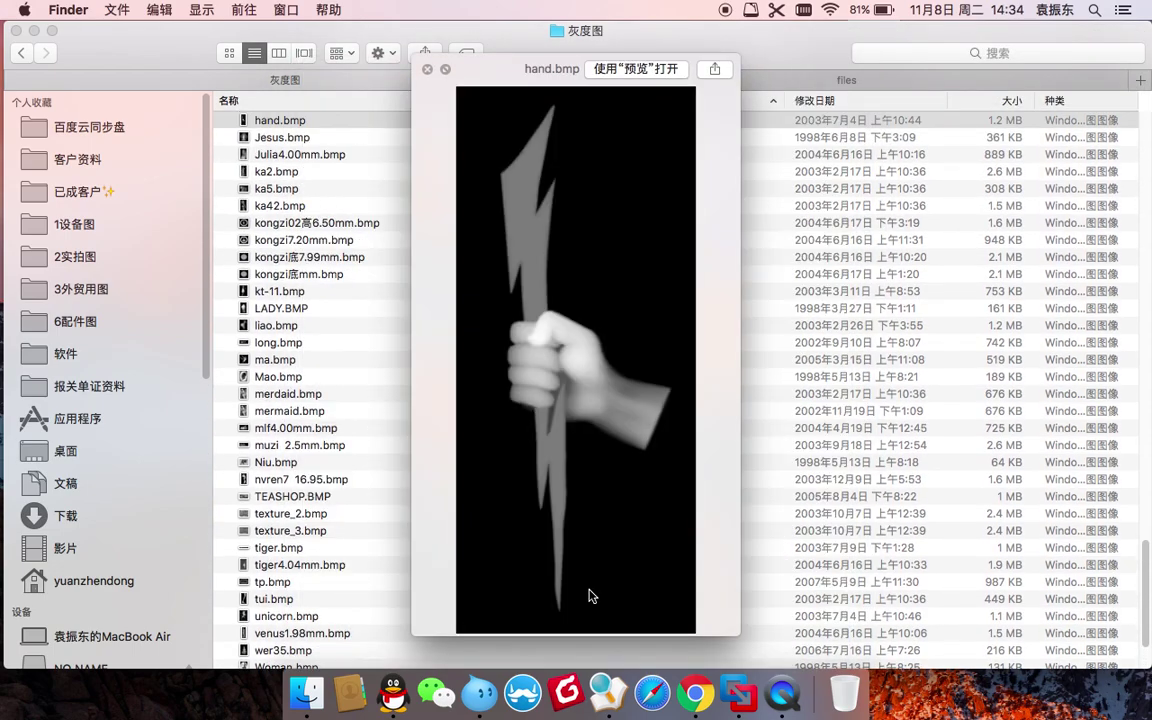
key("Up")
key("Up")
key("Up")
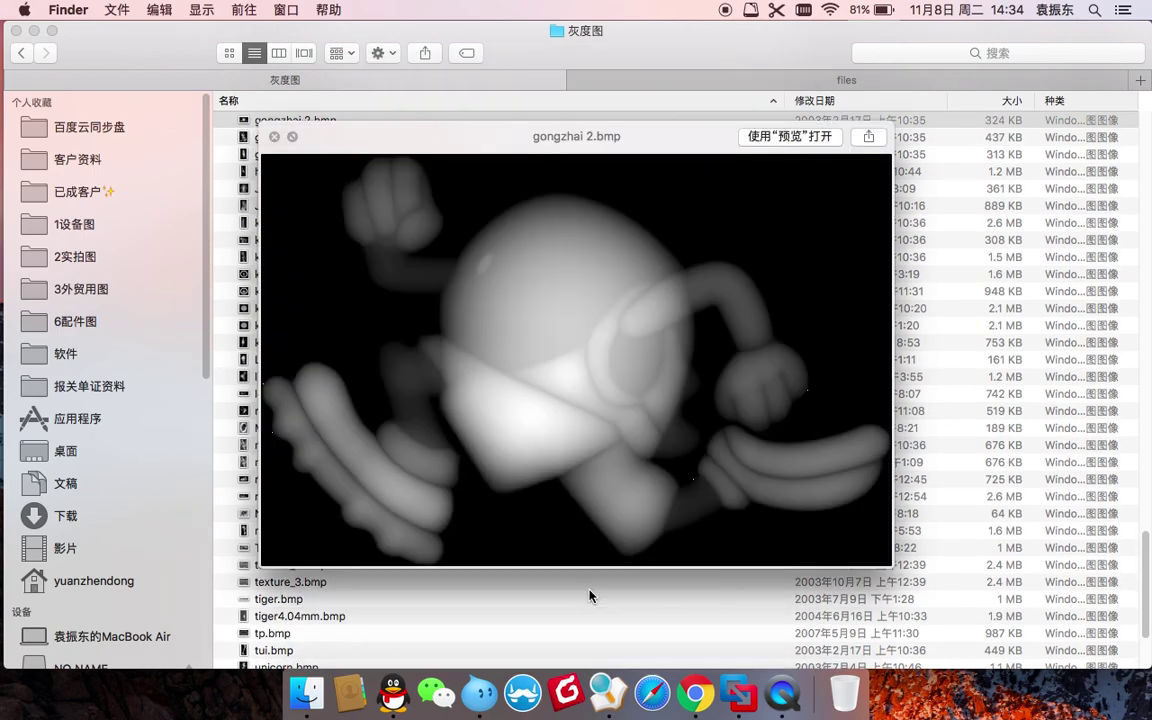
key("Up")
key("Up")
key("Up")
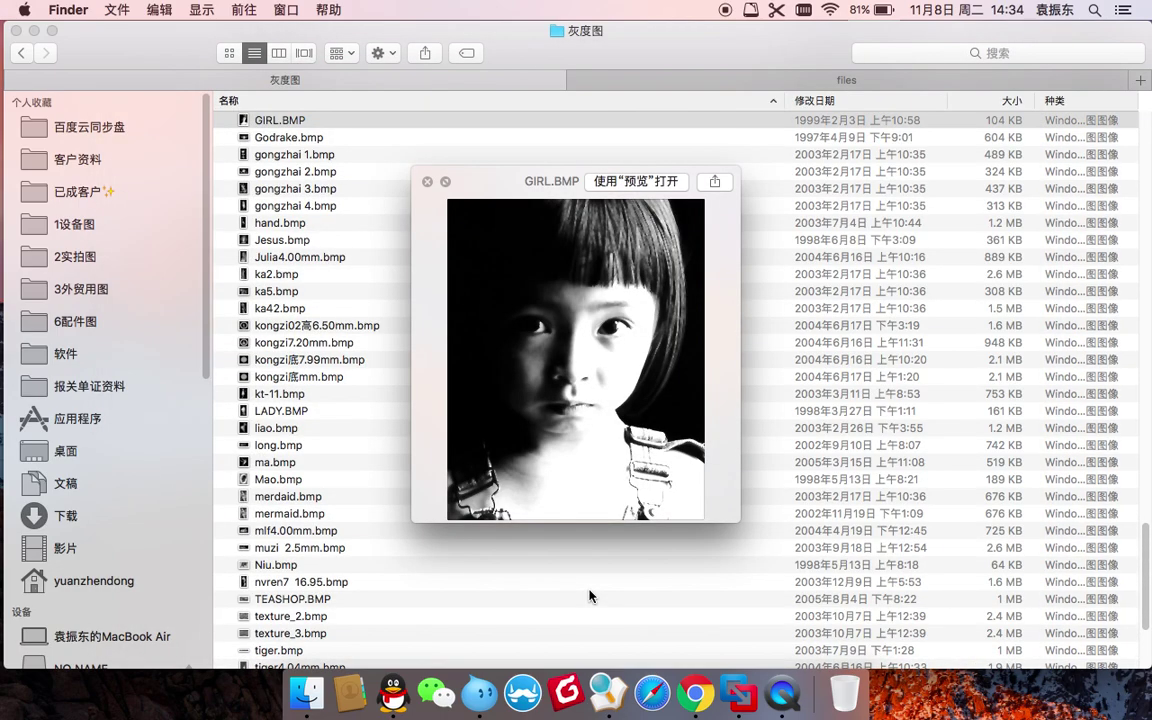
key("Up")
key("Up")
key("Up")
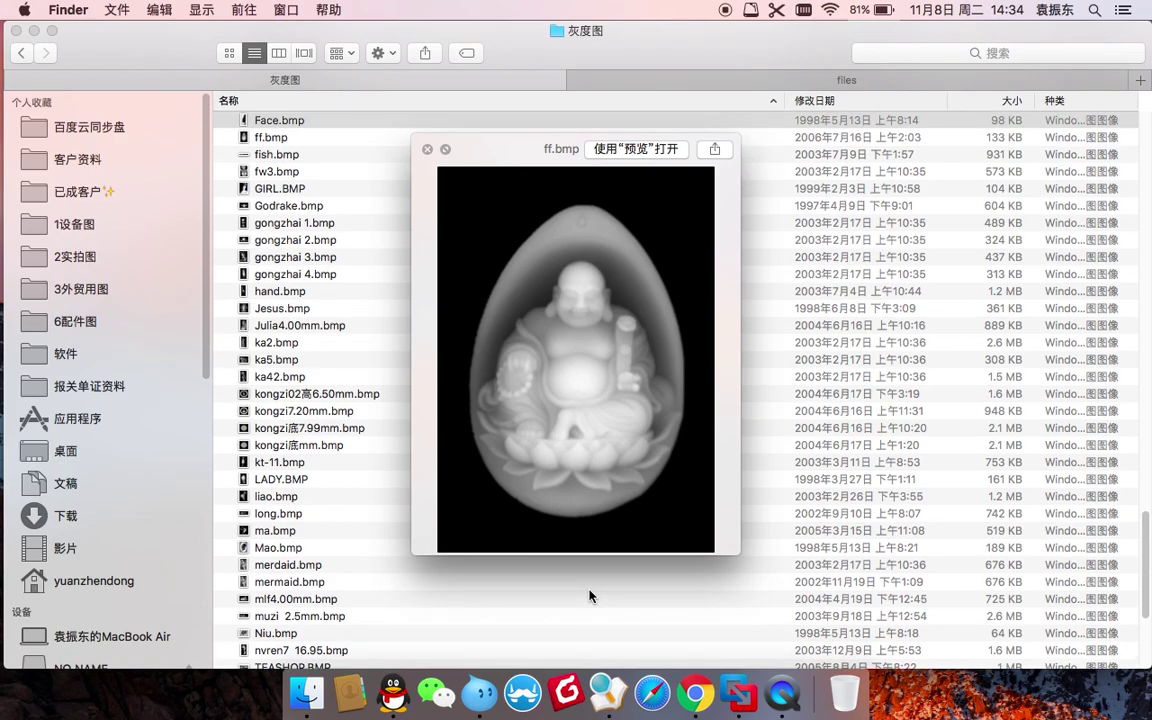
key("Up")
key("Up")
key("Up")
key("Down")
key("Down")
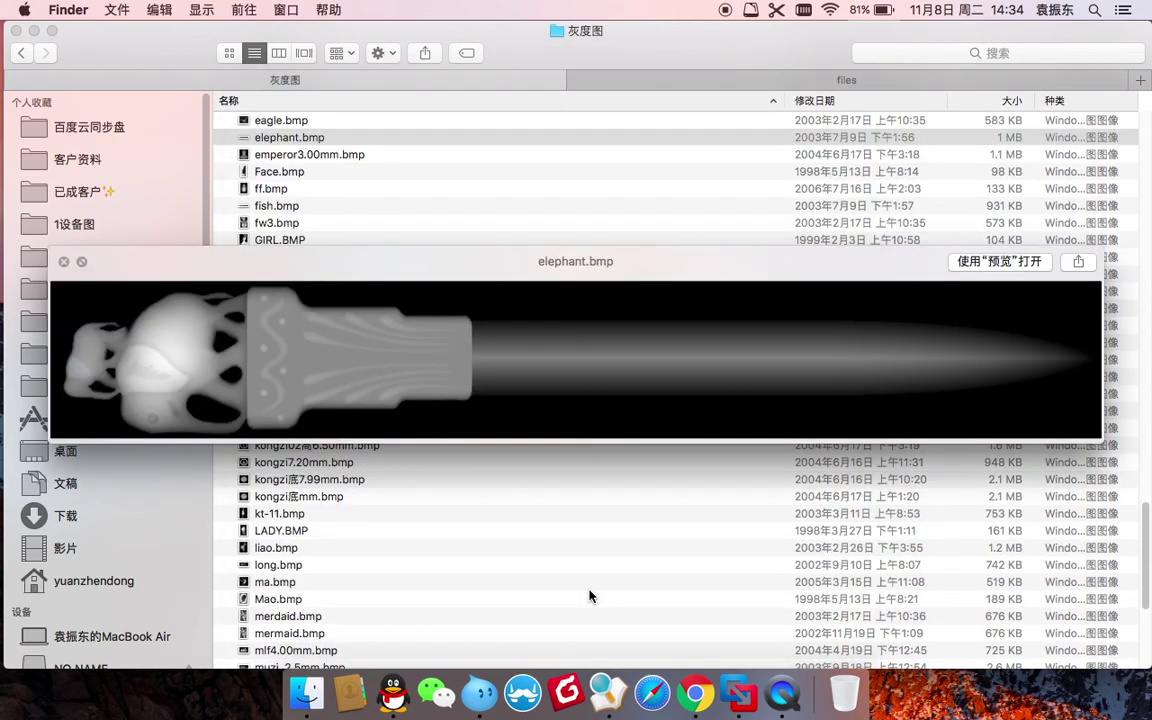
key("Up")
key("Up")
key("Up")
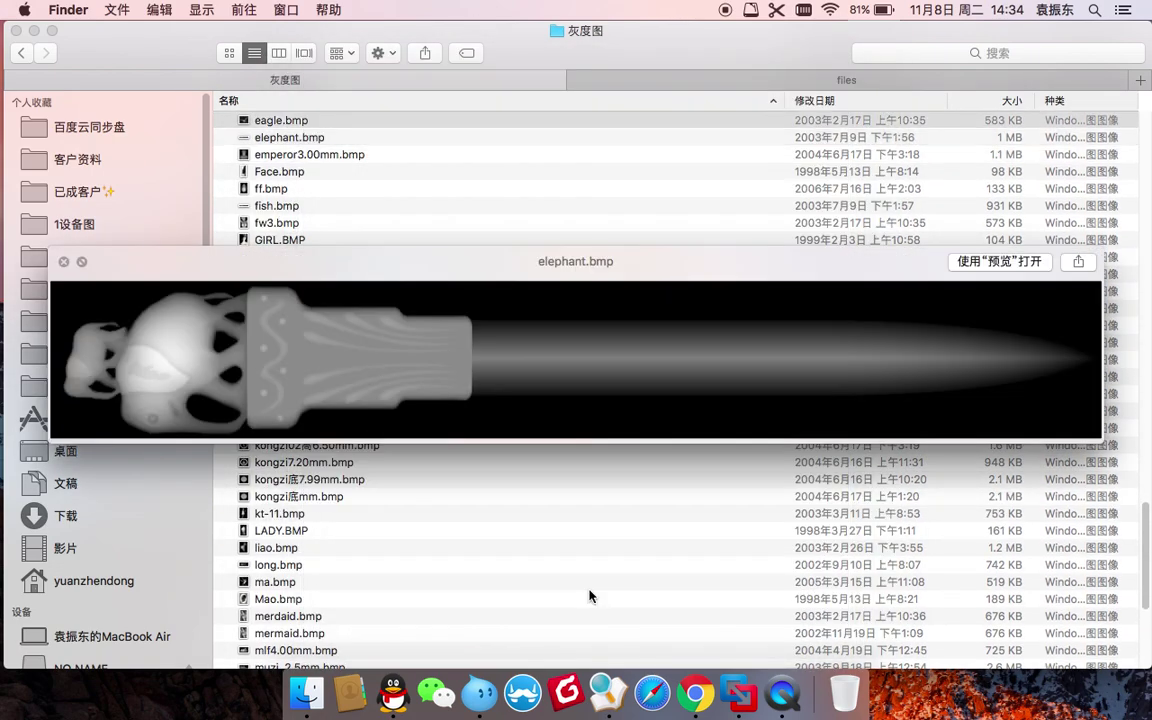
key("Up")
key("Up")
key("Up")
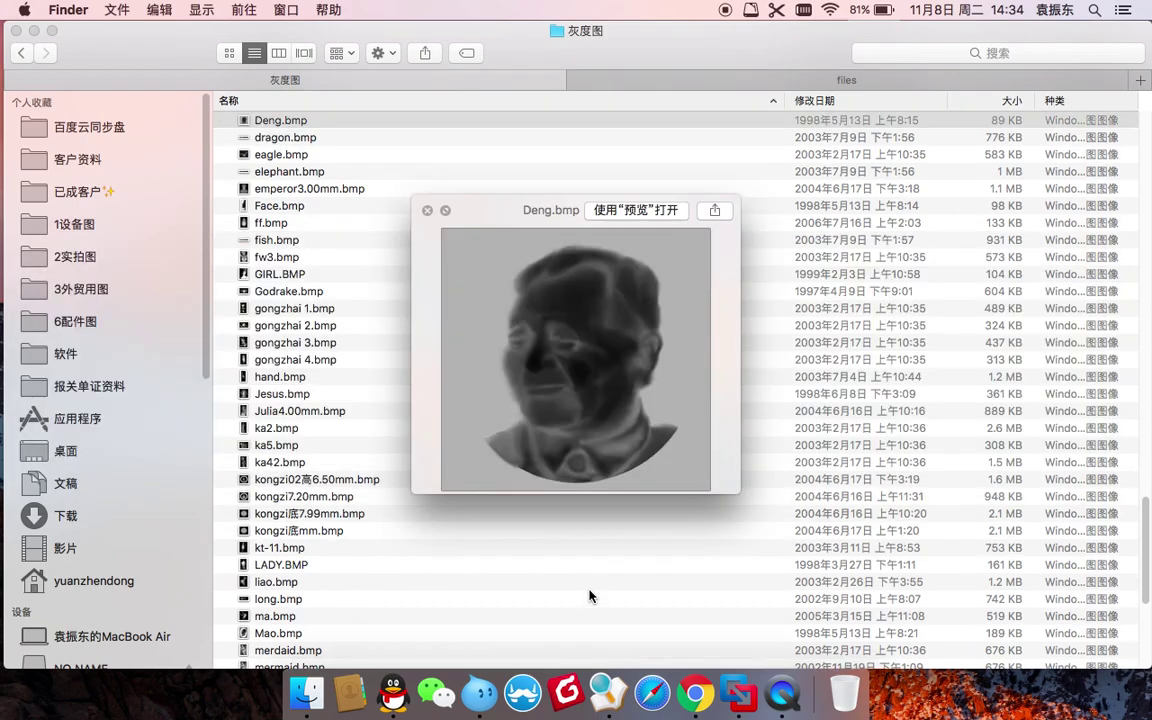
key("Up")
key("Up")
key("Up")
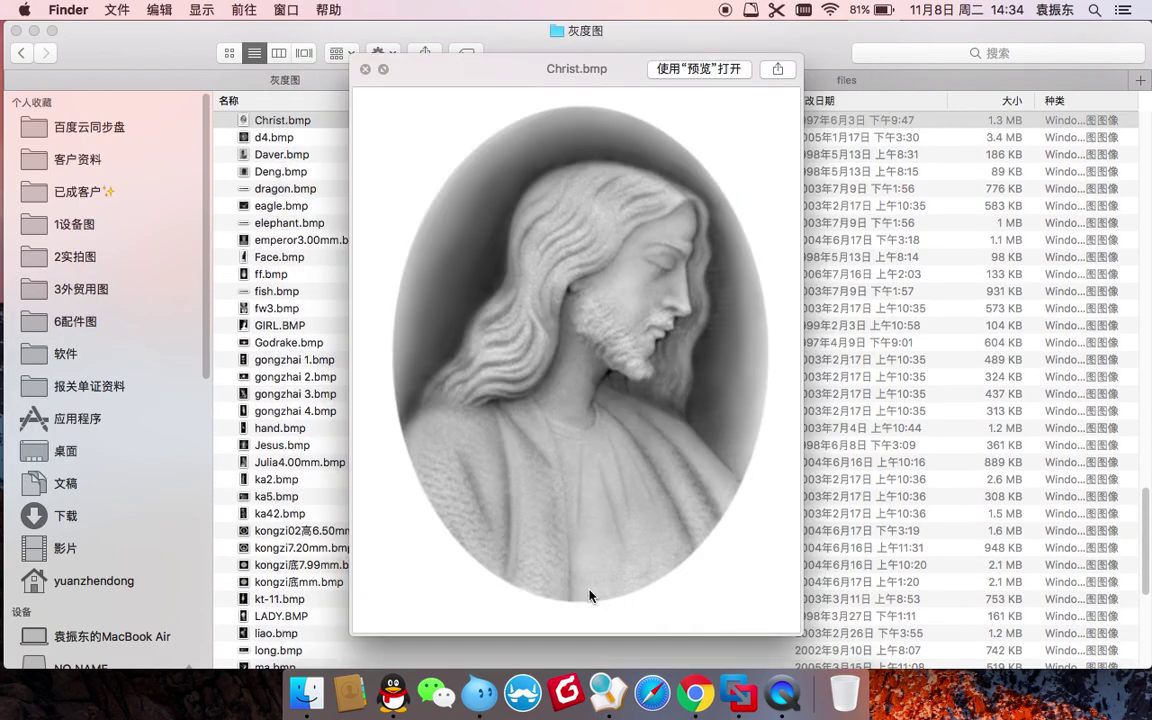
key("Up")
key("Up")
key("Up")
key("Up")
key("Up")
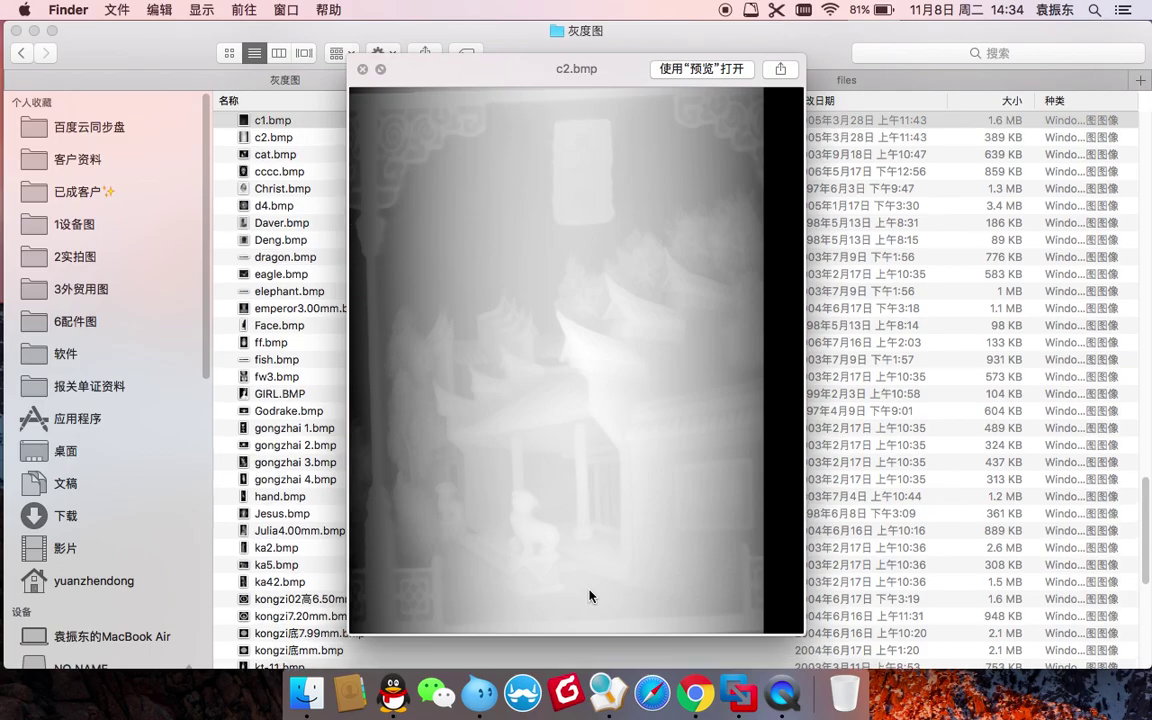
key("Up")
key("Up")
key("Up")
key("Up")
key("Up")
key("Up")
key("Up")
key("Up")
key("Up")
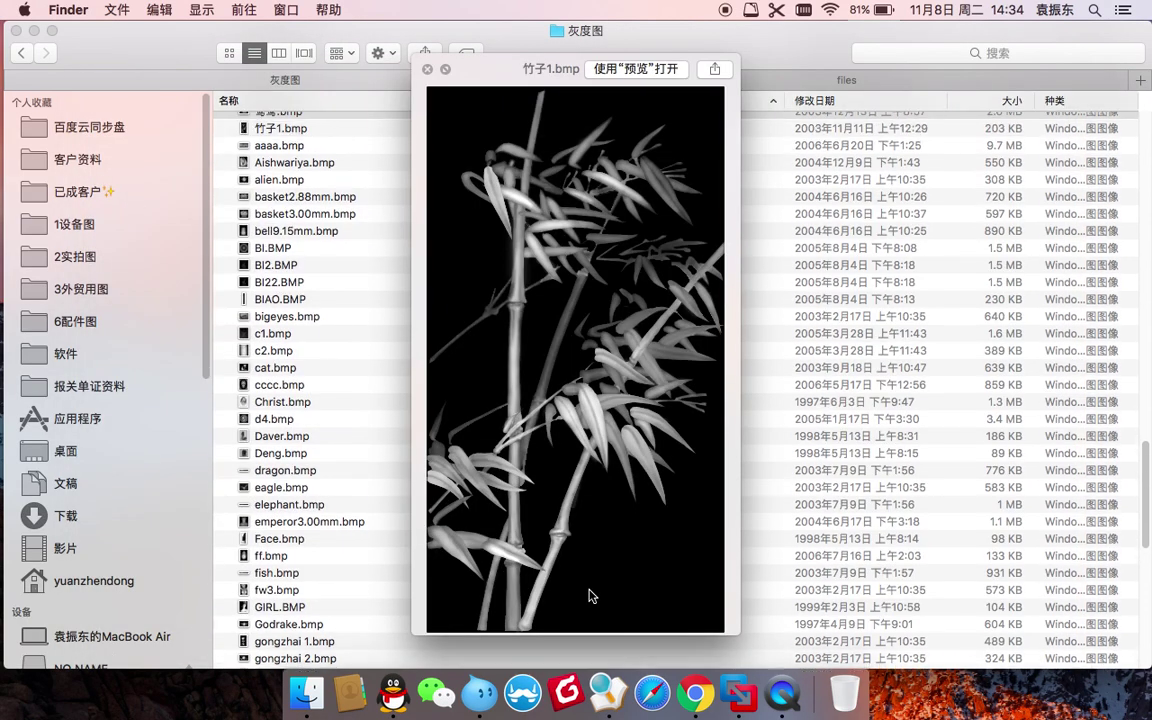
key("Up")
key("Down")
key("Down")
key("Down")
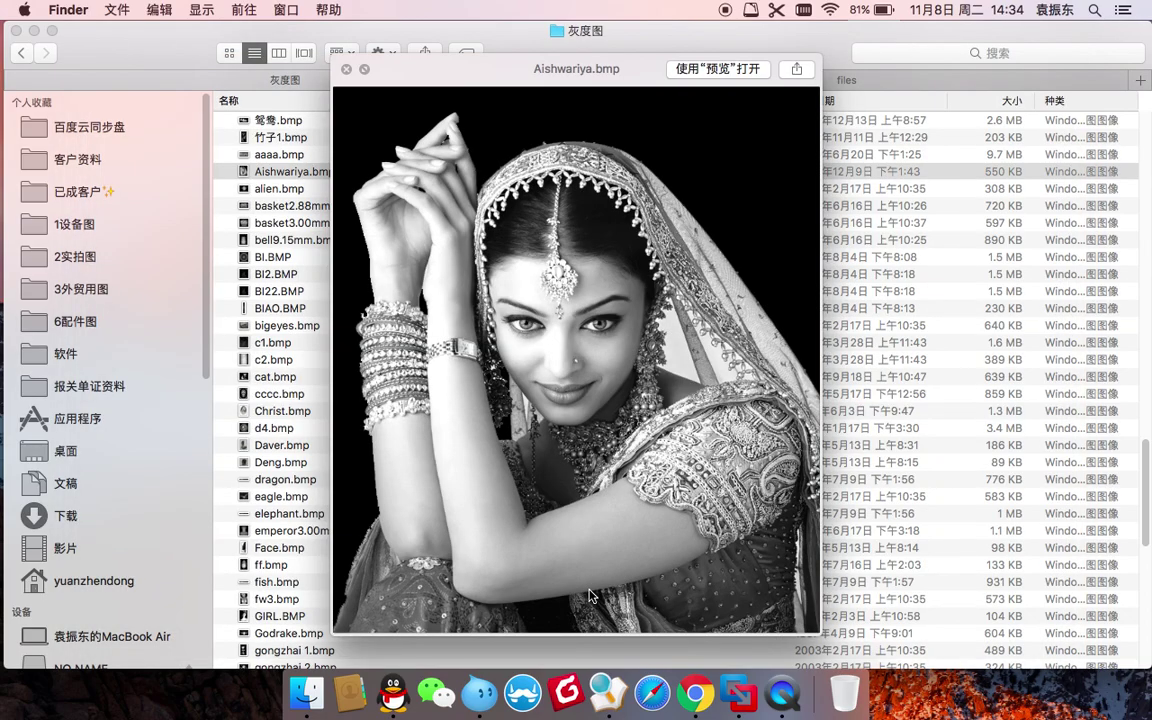
key("space")
Preview yyy02.bmp again in Quick Look, then switch over to the JDPaint space.
scroll(589, 596, "down", 15)
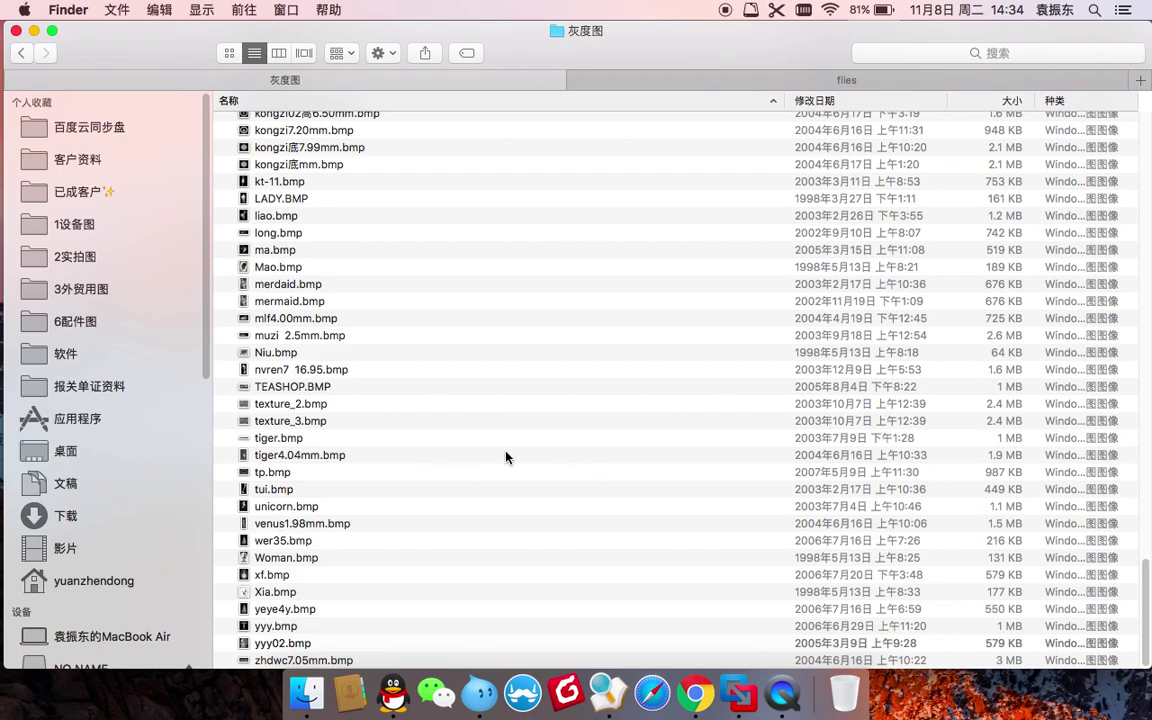
left_click(348, 642)
key("space")
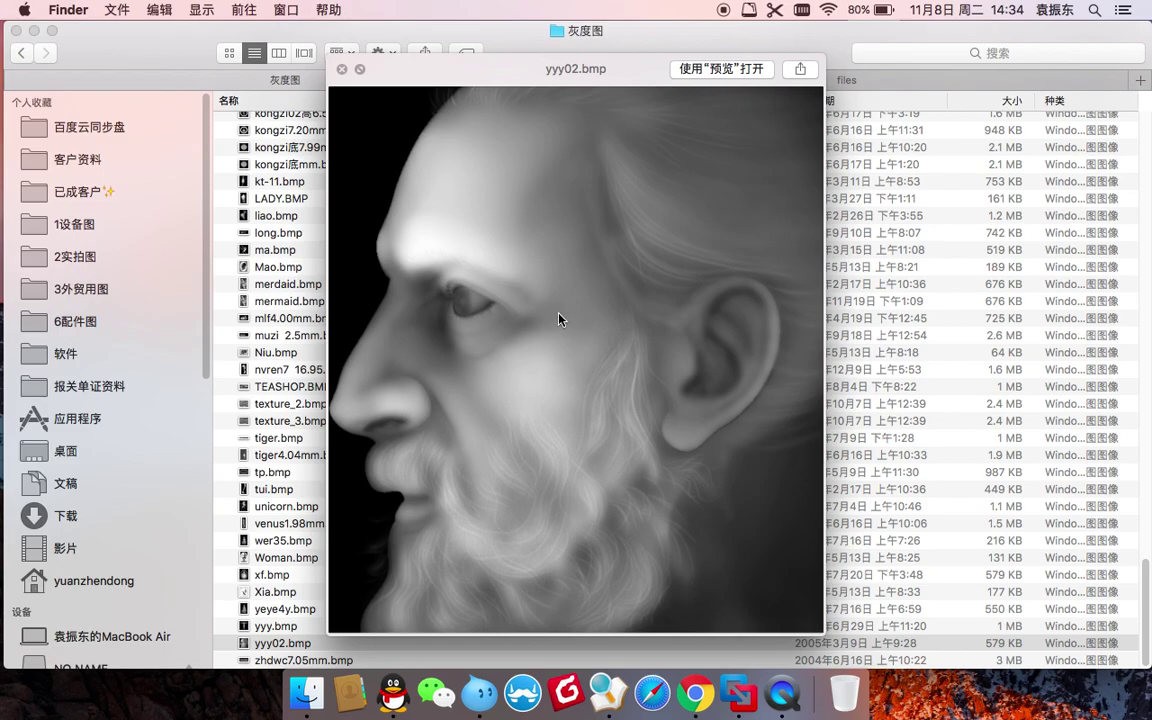
key("space")
key("ctrl+Right")
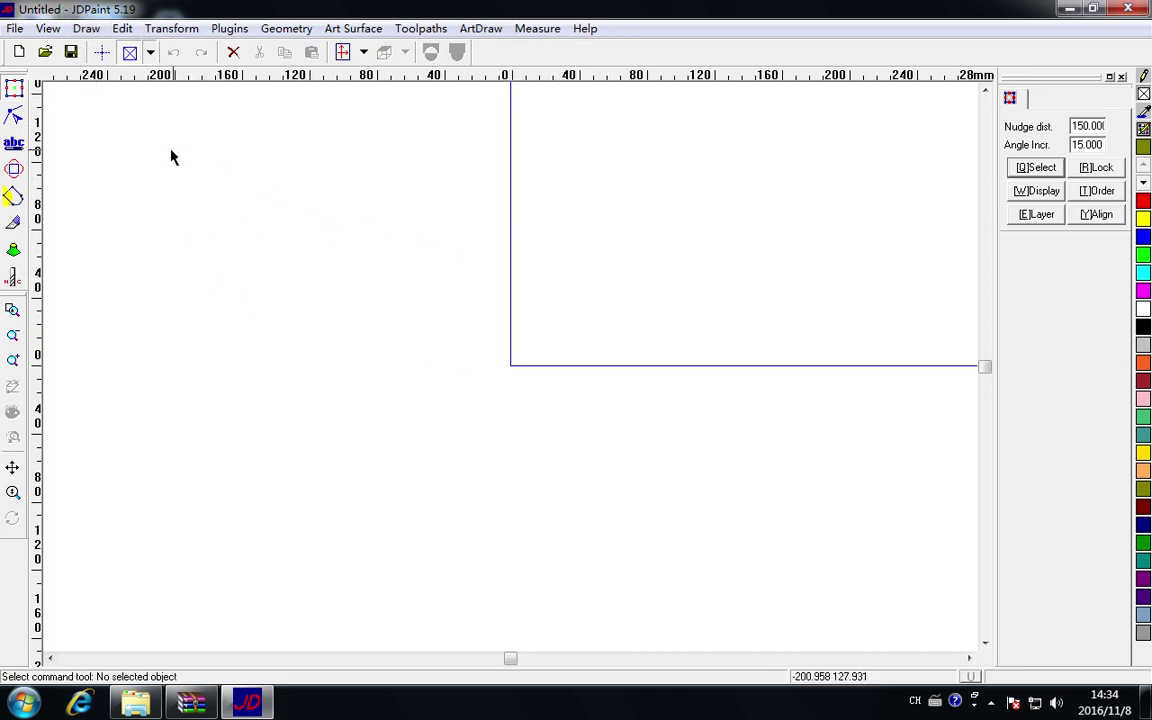
Start a file import and browse to the 下载 > files folder.
left_click(15, 30)
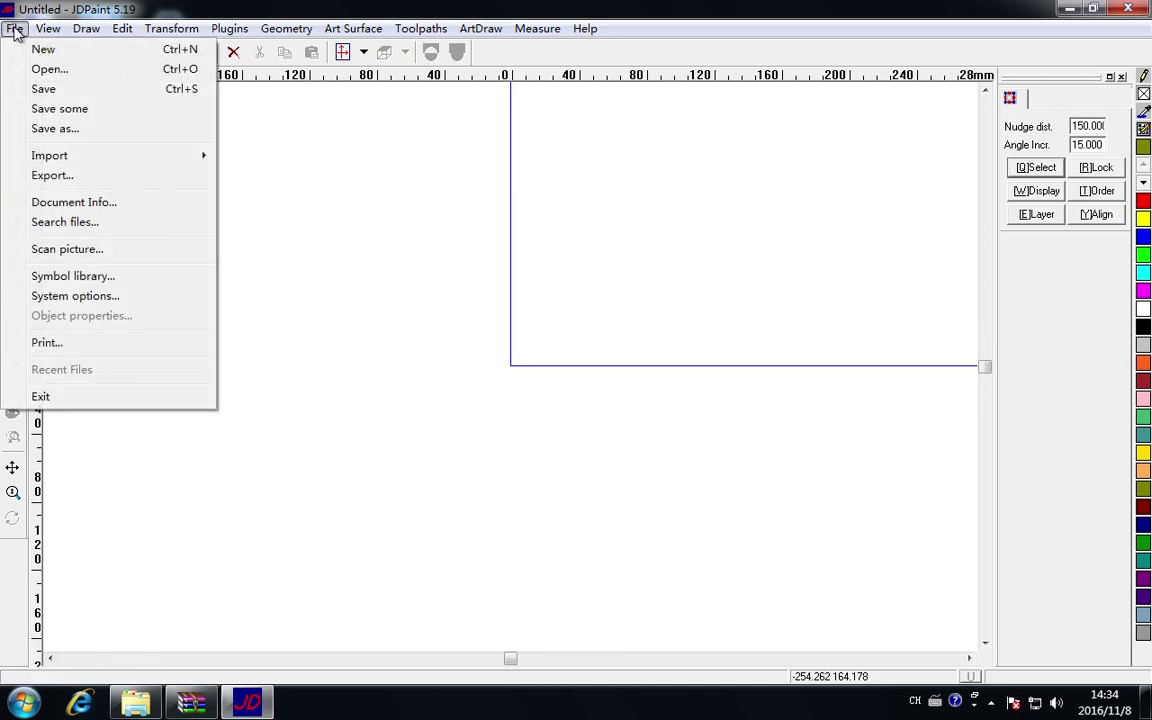
mouse_move(93, 157)
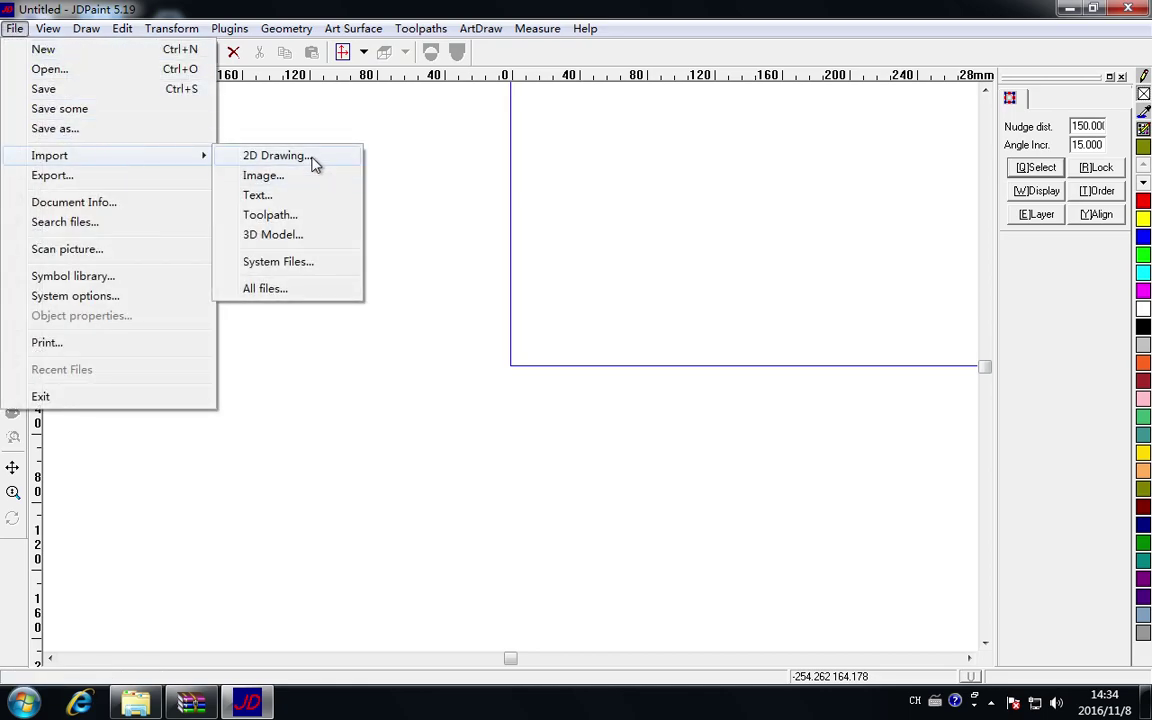
left_click(292, 289)
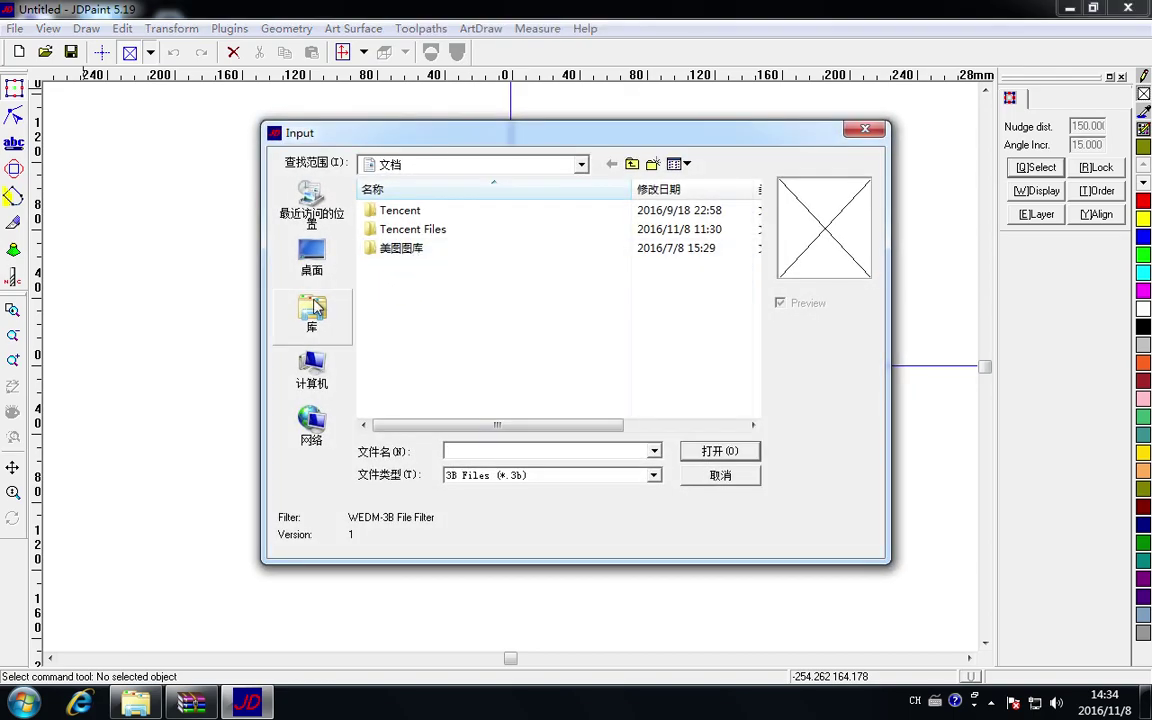
left_click(312, 370)
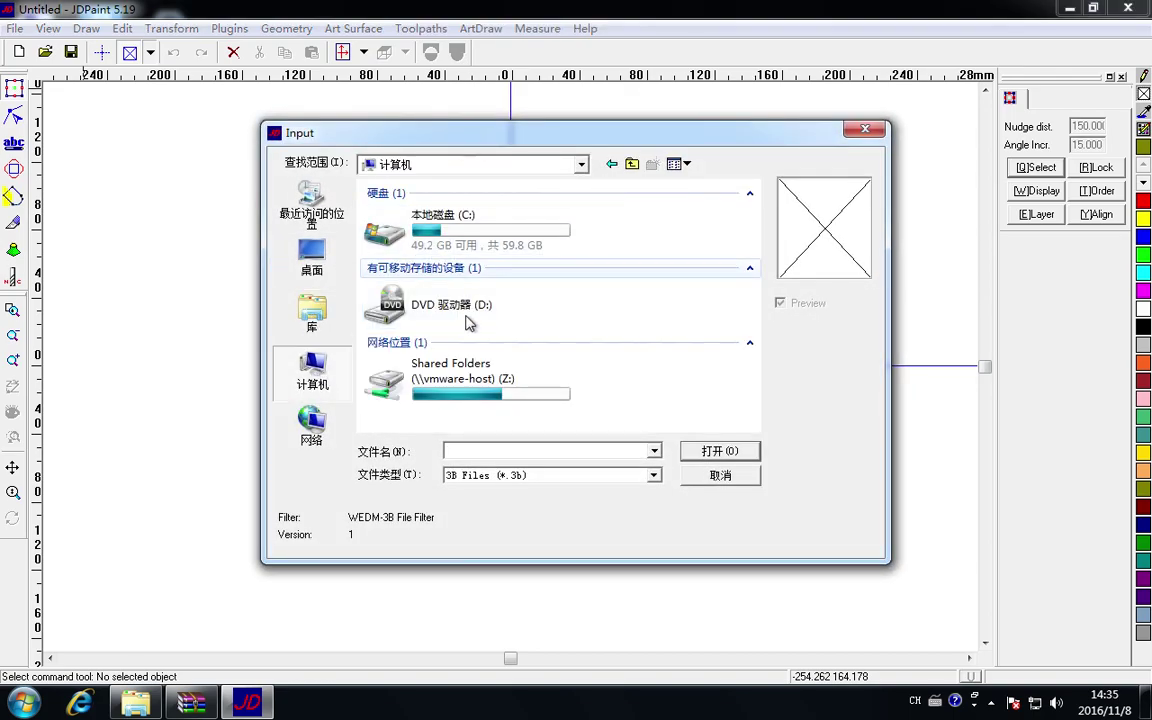
double_click(450, 372)
left_click(455, 232)
double_click(455, 232)
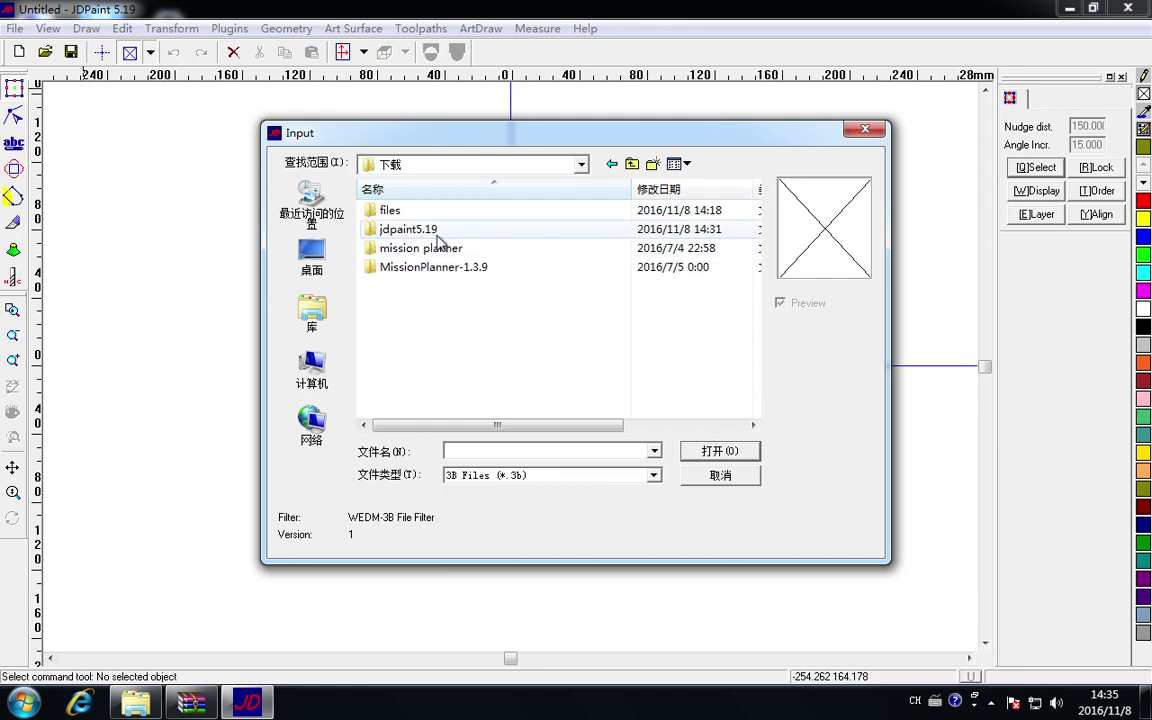
double_click(398, 209)
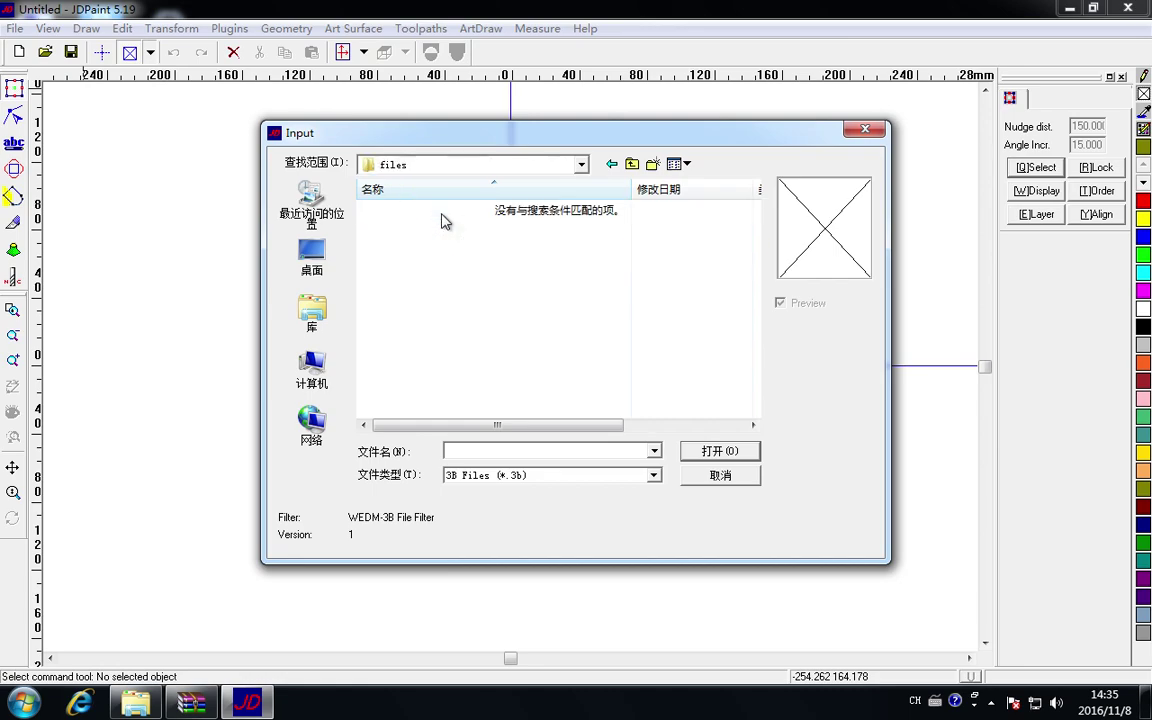
Filter the list to Bitmap Files (*.bmp) and select yyy02.
left_click(527, 476)
left_click(567, 513)
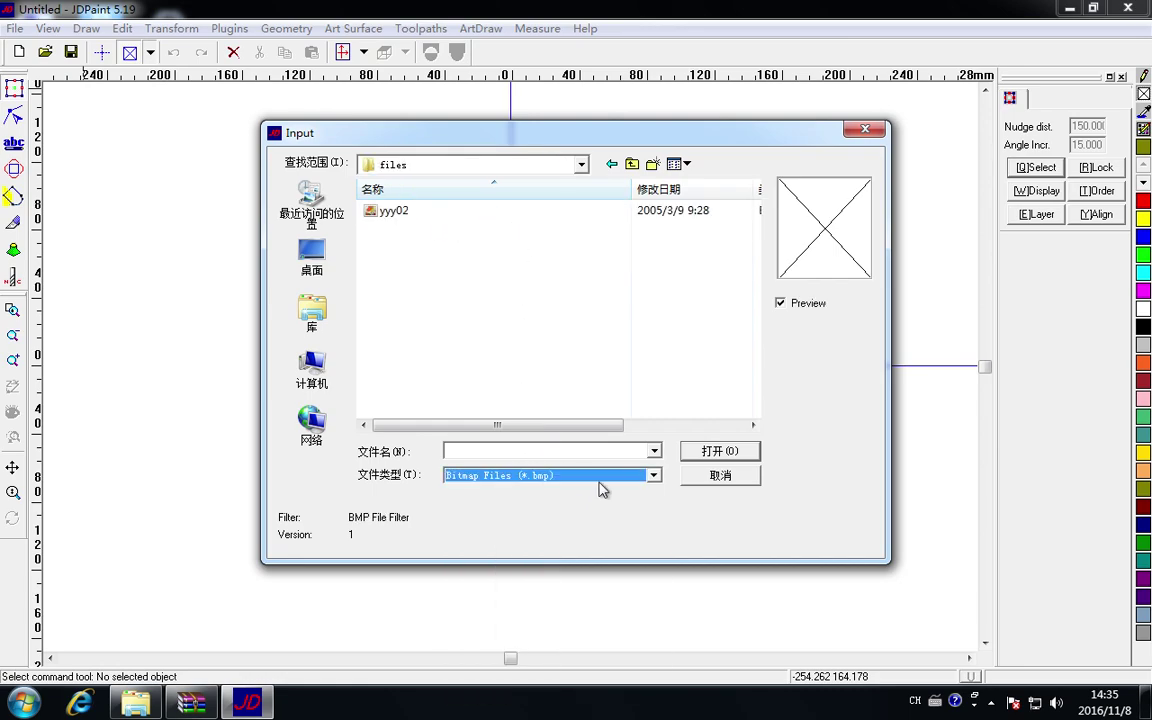
left_click(605, 477)
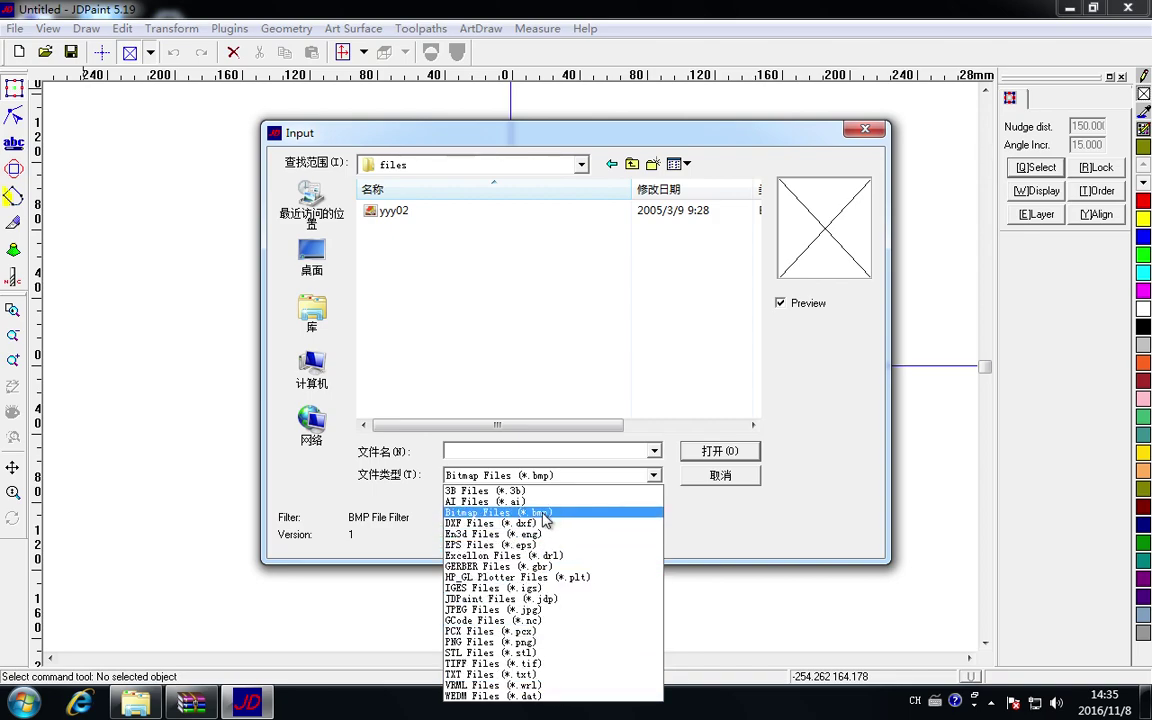
left_click(574, 518)
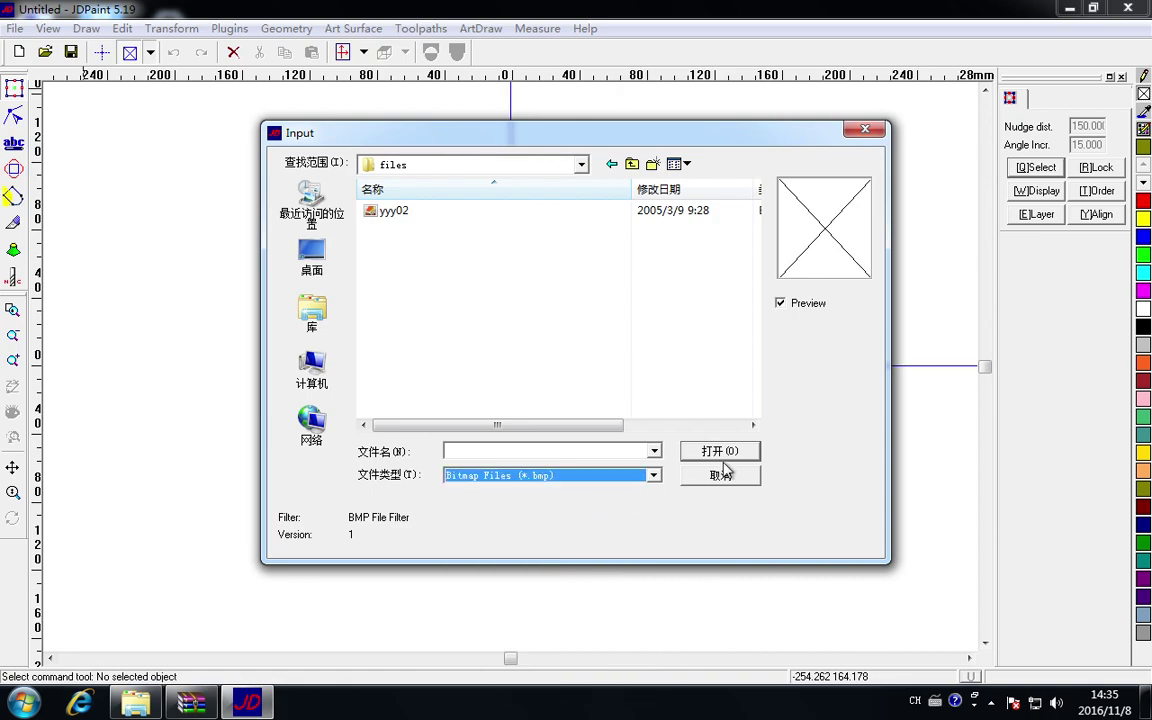
left_click(405, 212)
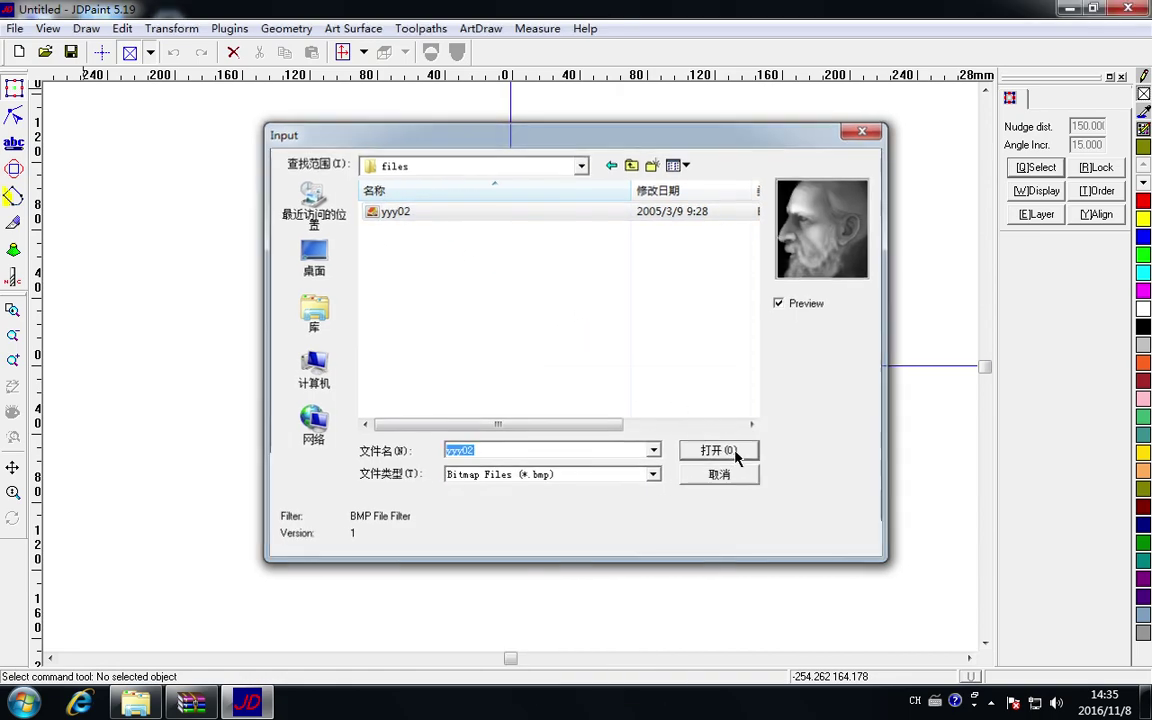
Import yyy02 and put it at the original position, about 72.21 × 79.70 mm.
left_click(733, 452)
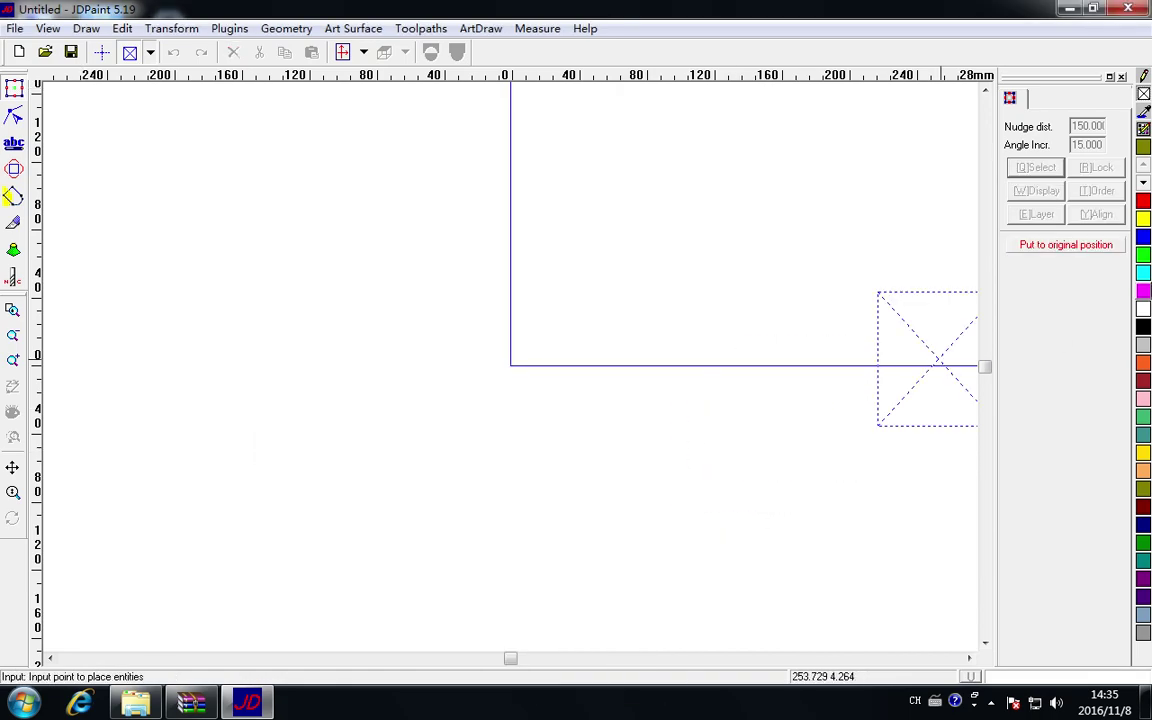
left_click(1058, 250)
scroll(598, 124, "down", 1)
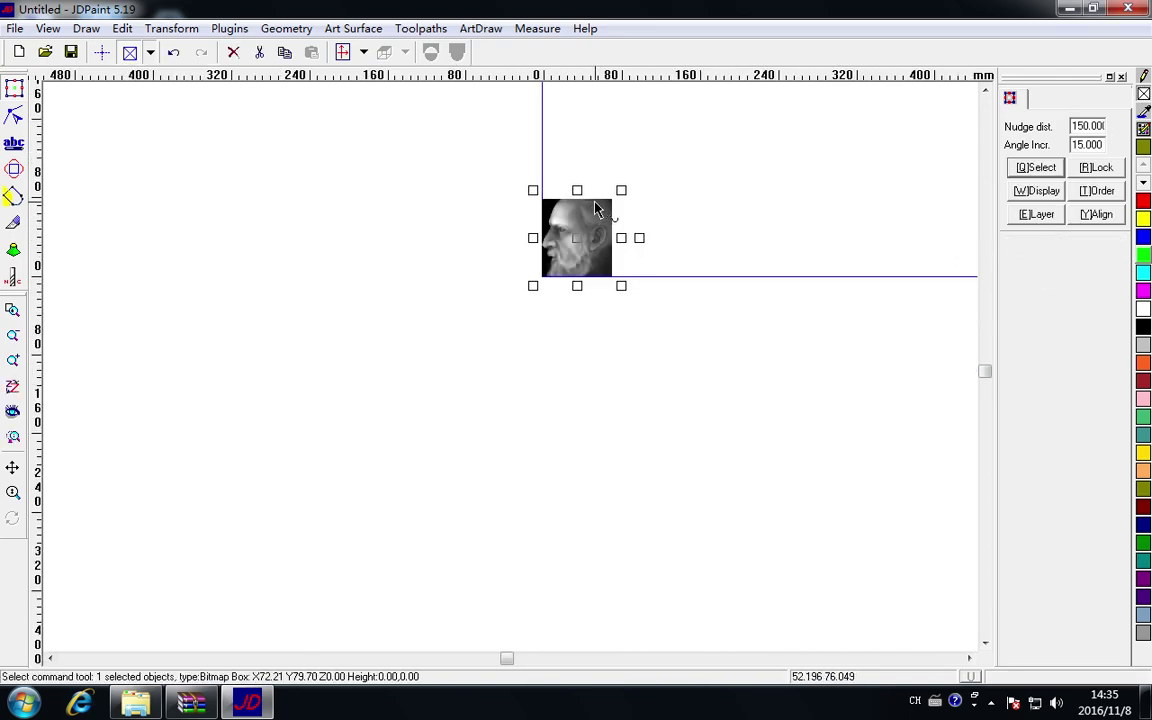
scroll(609, 221, "up", 4)
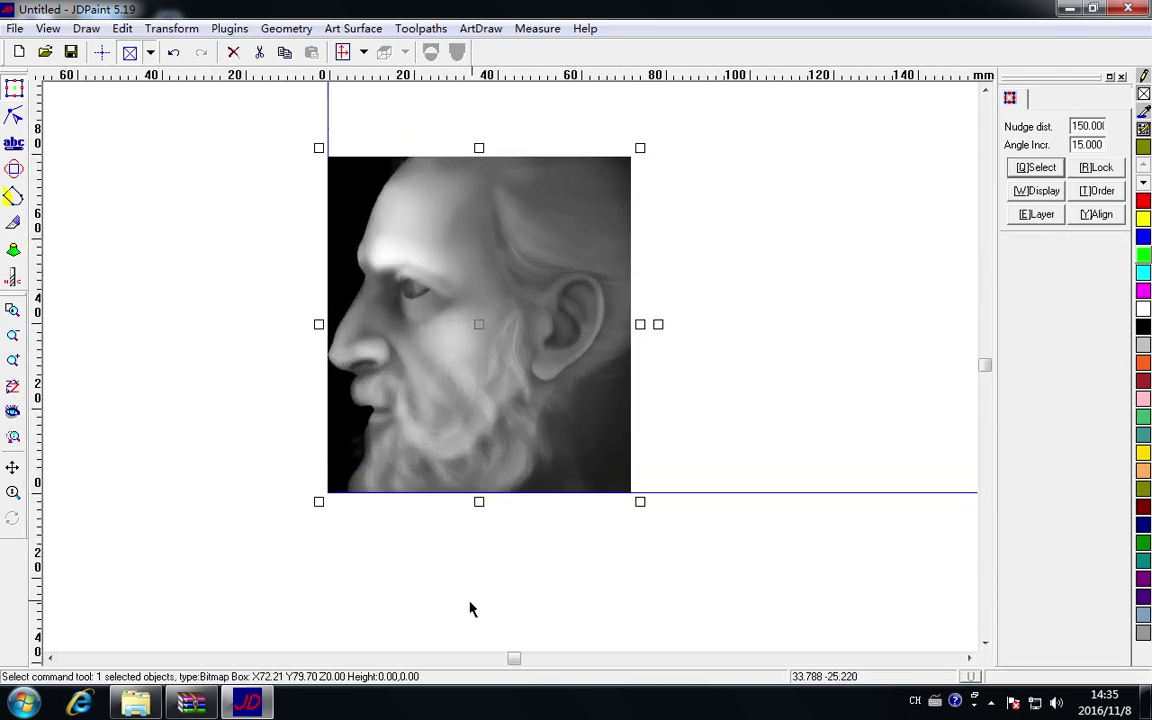
scroll(473, 591, "up", 2)
scroll(476, 591, "down", 4)
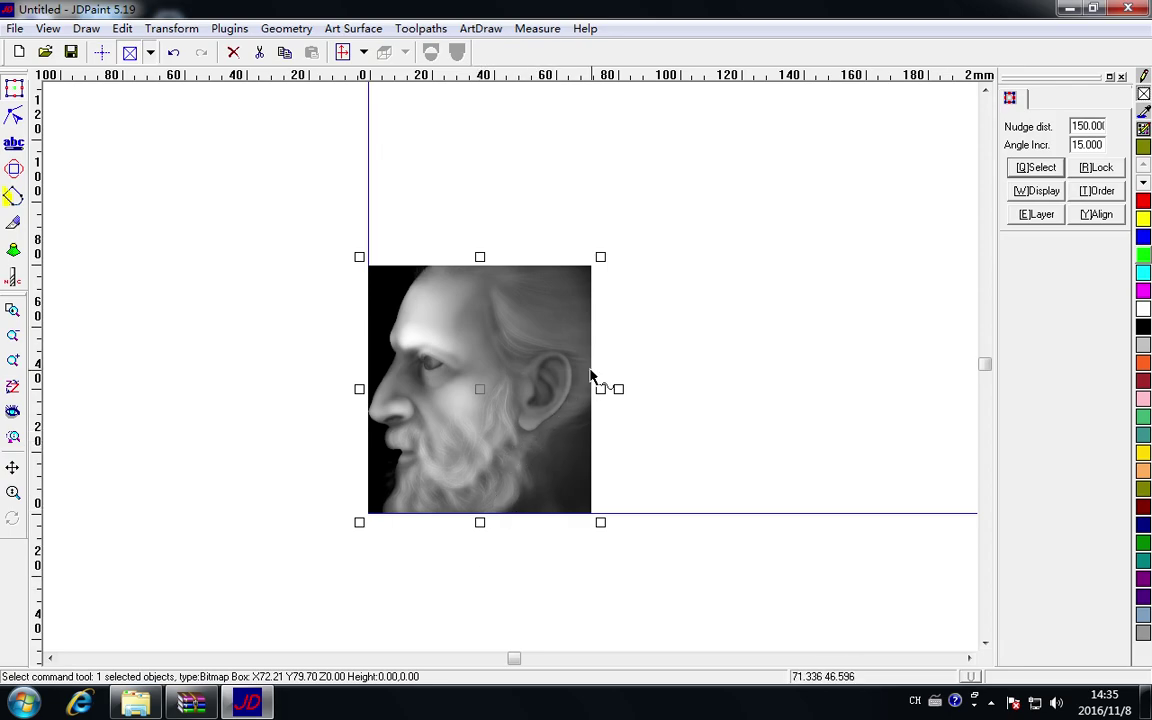
scroll(565, 360, "up", 5)
scroll(707, 278, "up", 1)
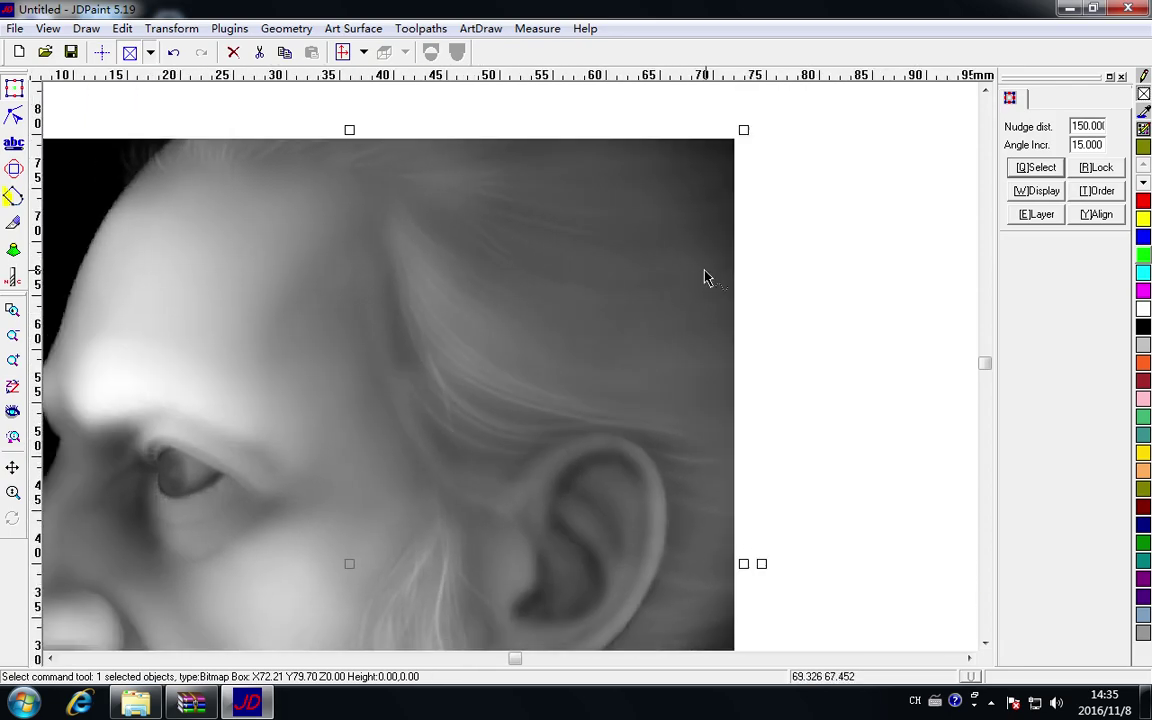
scroll(545, 393, "down", 4)
scroll(443, 376, "down", 1)
scroll(443, 376, "up", 5)
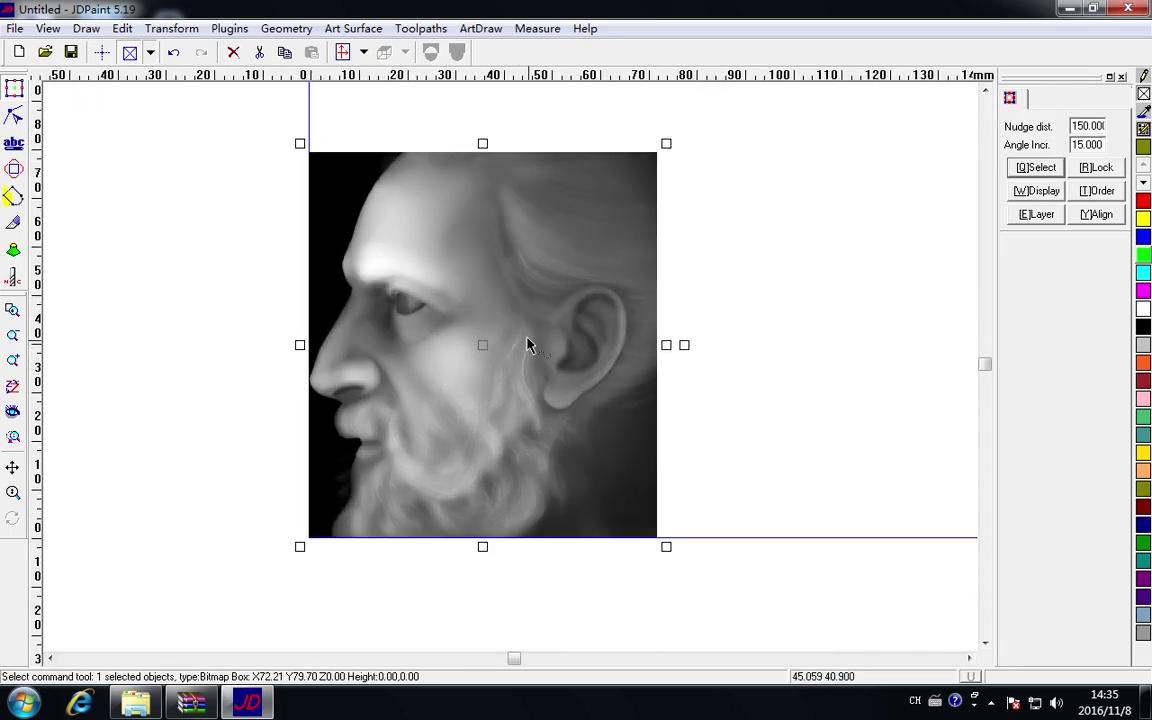
scroll(430, 365, "down", 2)
scroll(430, 366, "down", 2)
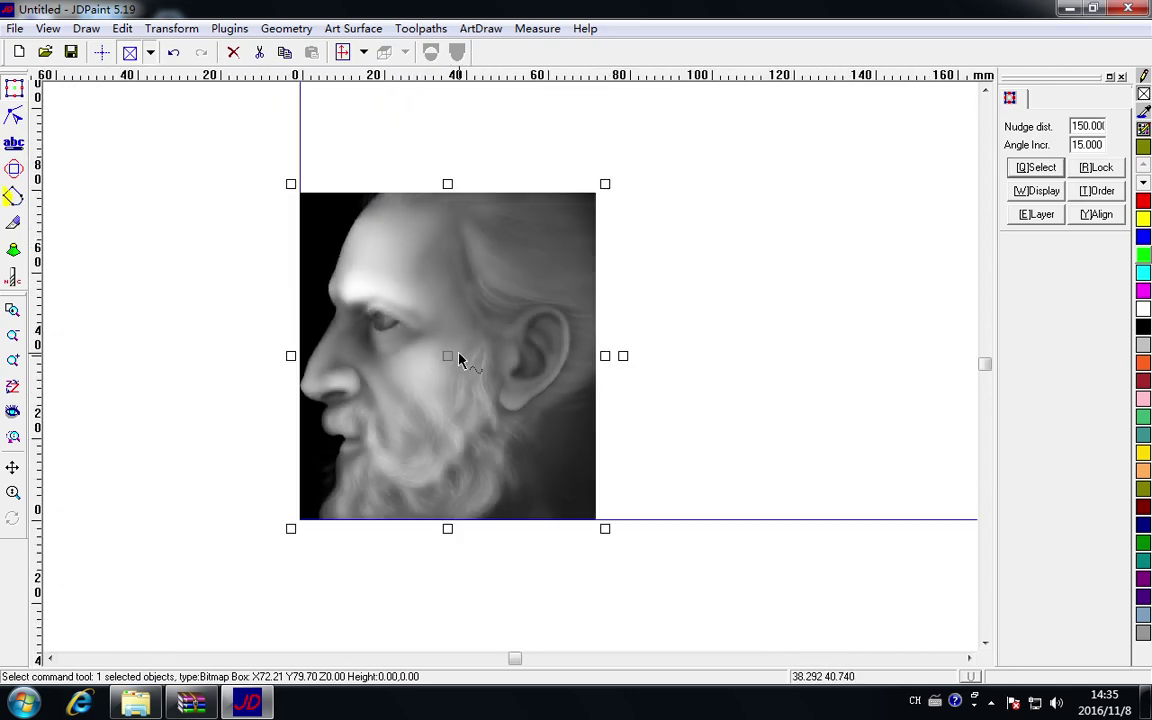
scroll(460, 360, "up", 2)
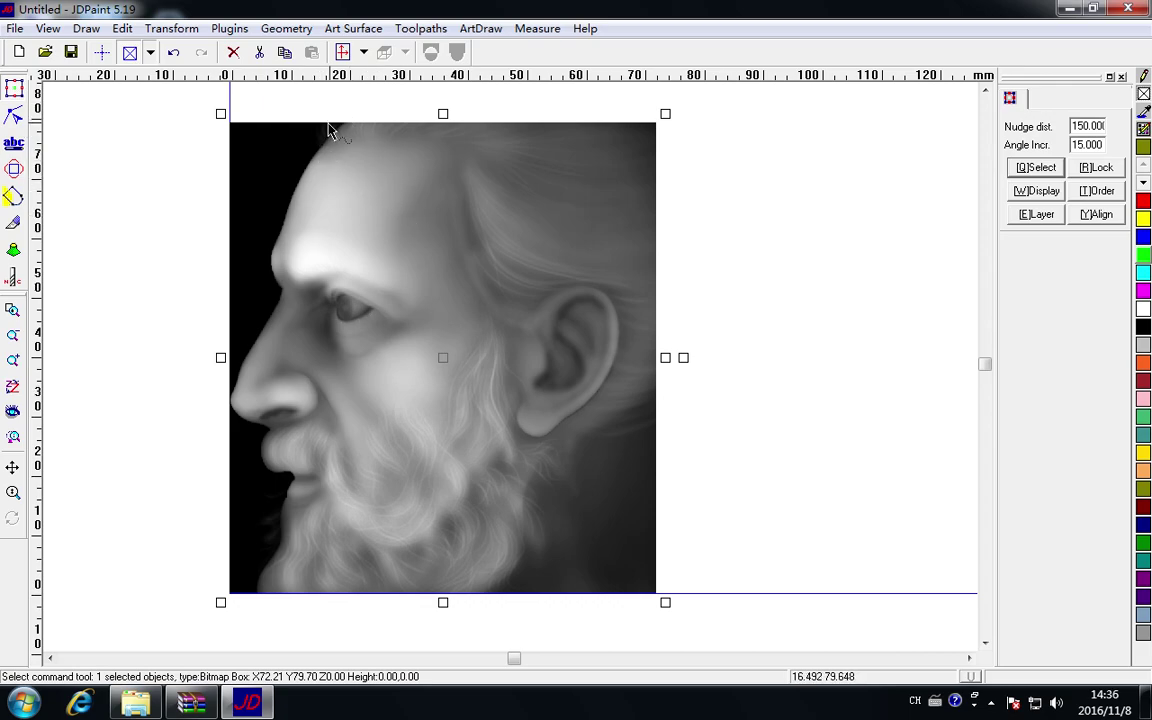
left_click(364, 52)
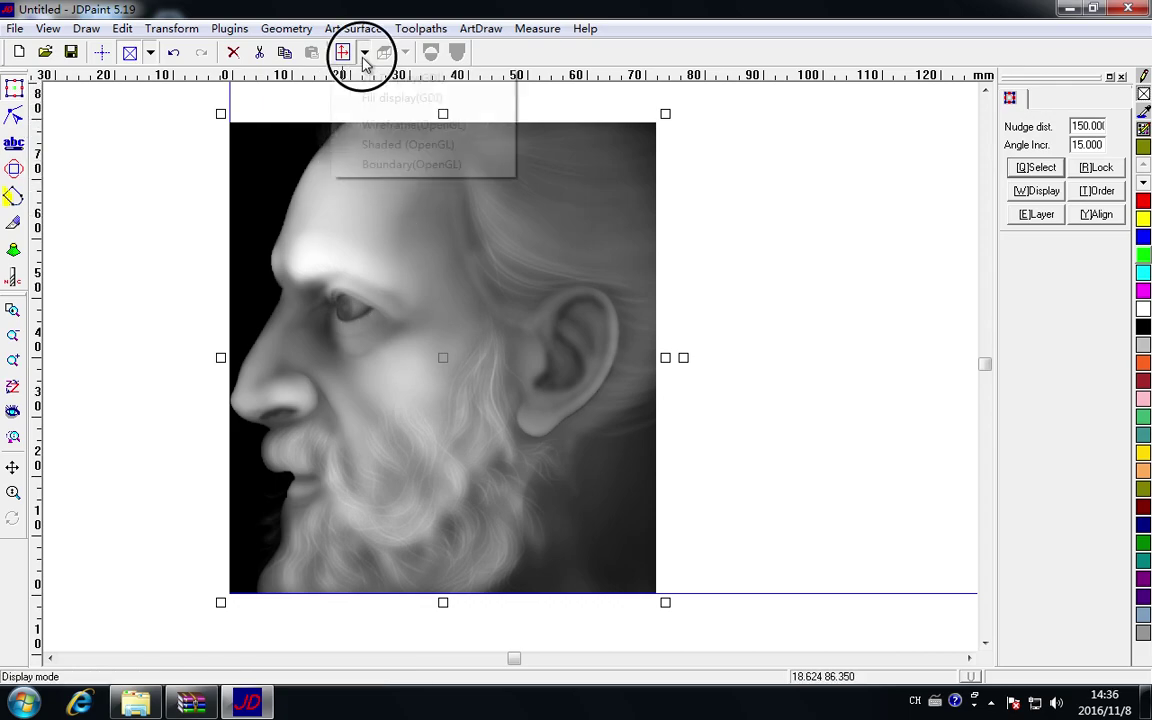
left_click(452, 126)
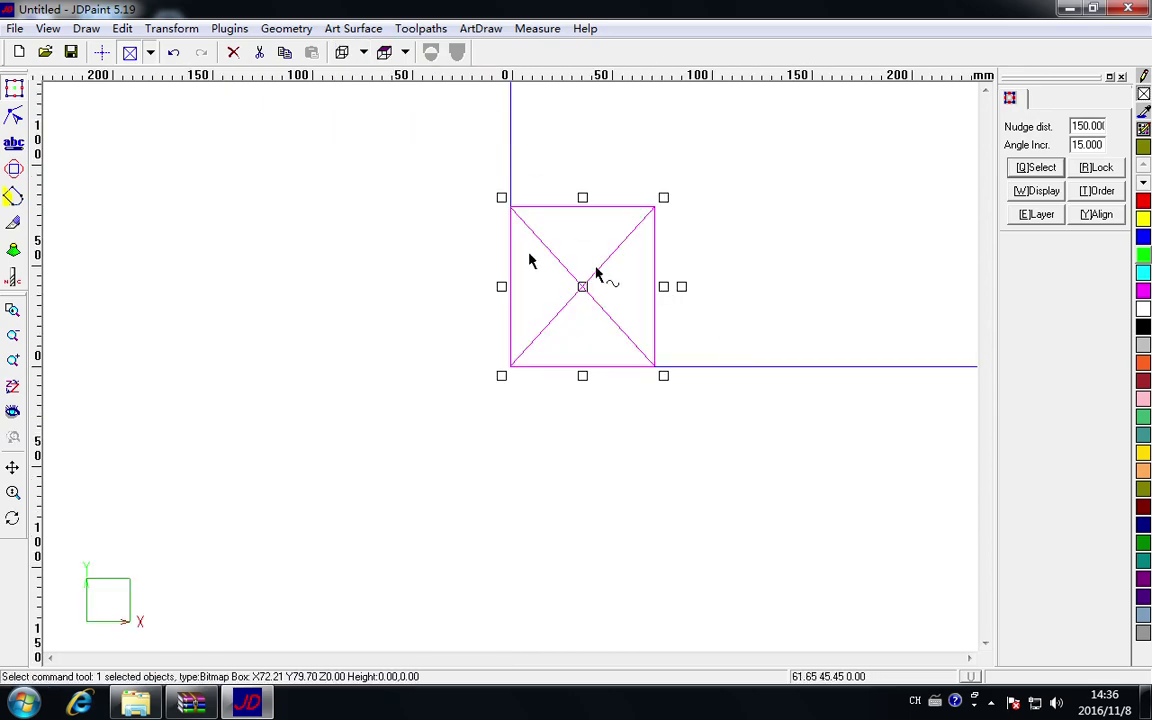
left_click(364, 52)
left_click(399, 145)
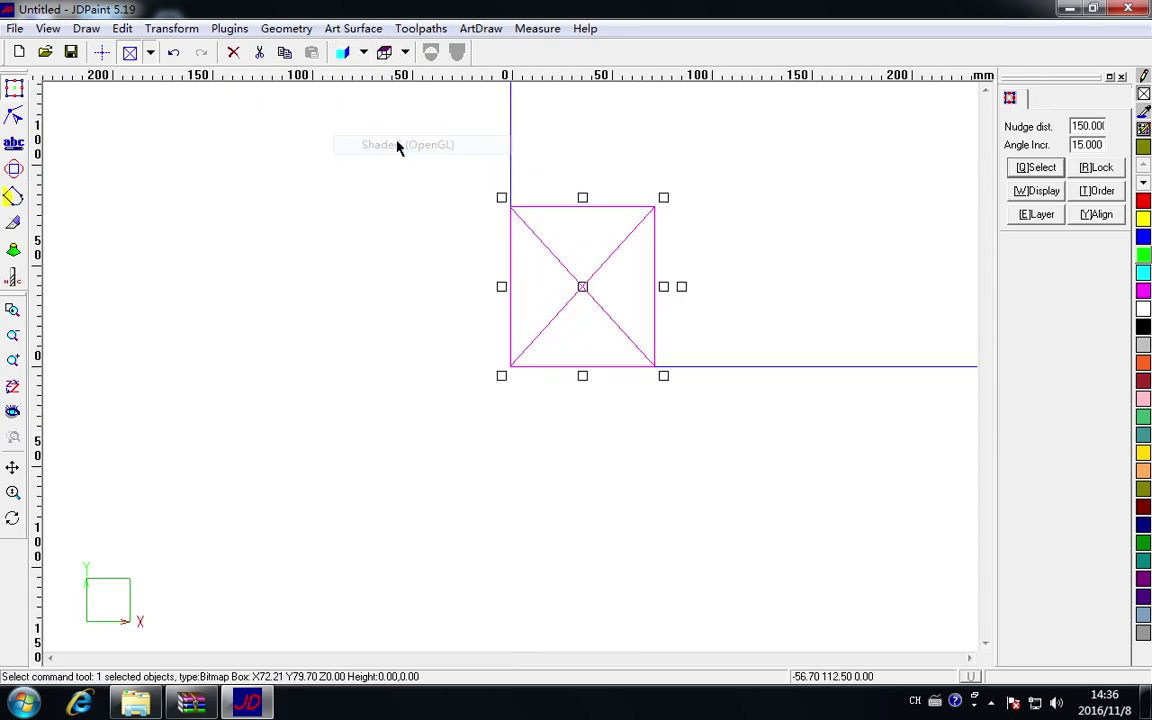
left_click(364, 52)
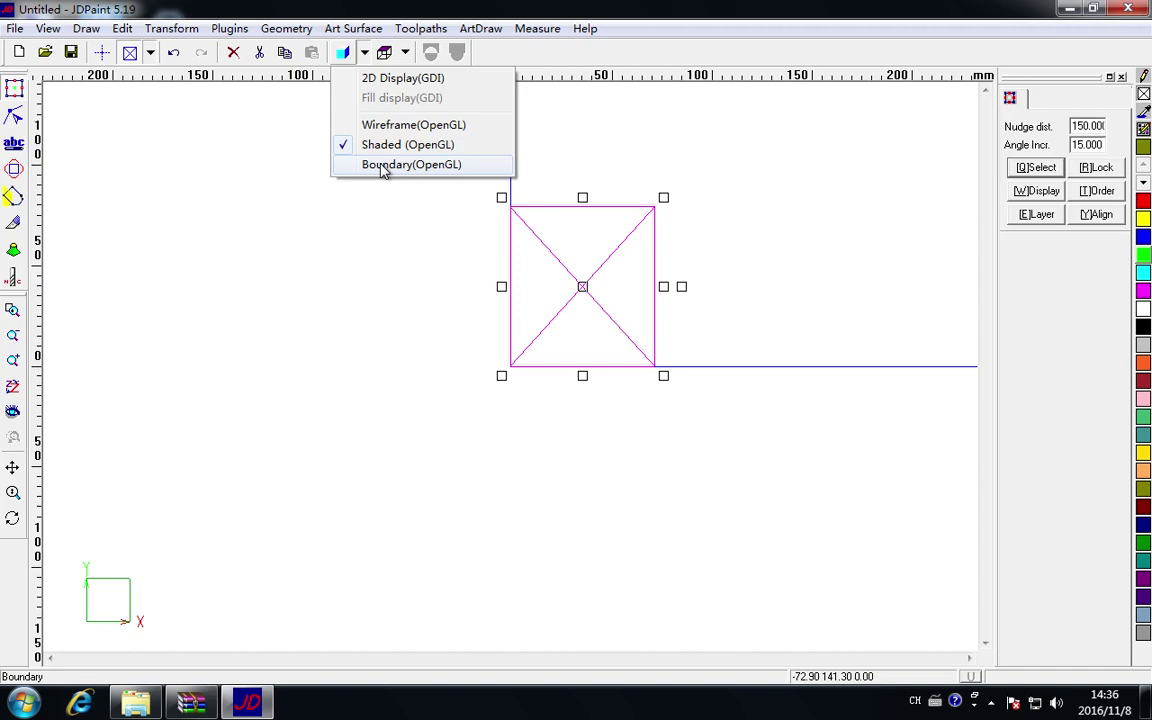
left_click(381, 166)
left_click(364, 52)
left_click(395, 78)
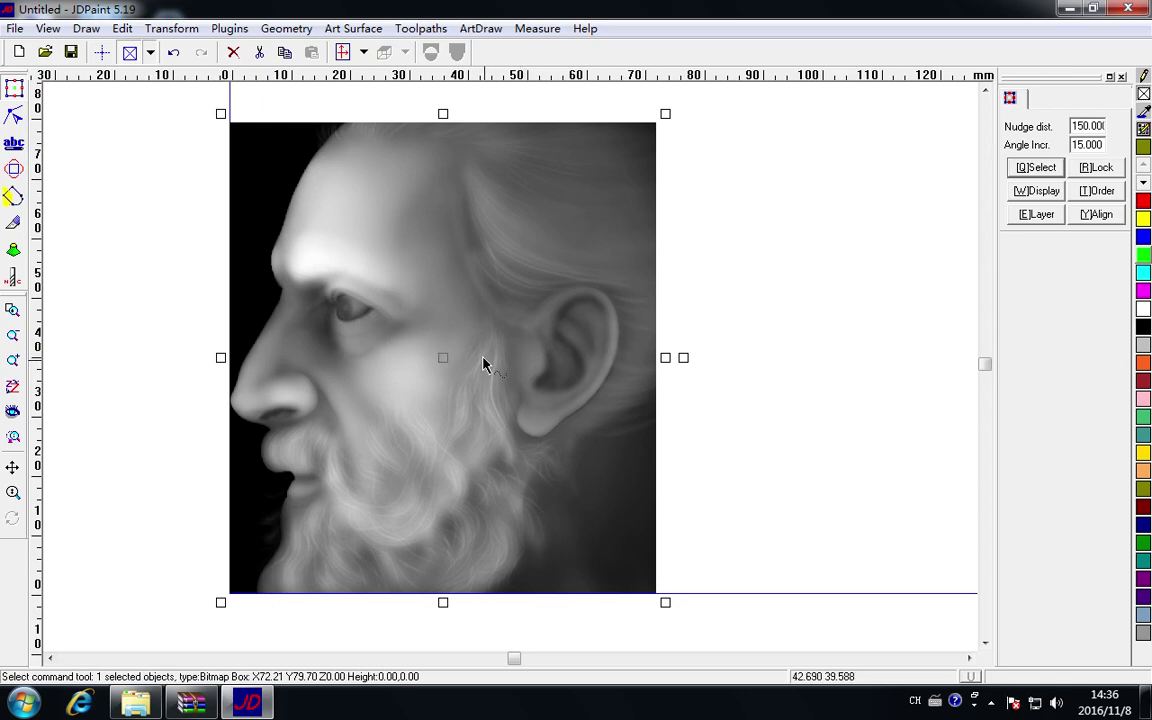
scroll(428, 288, "up", 1)
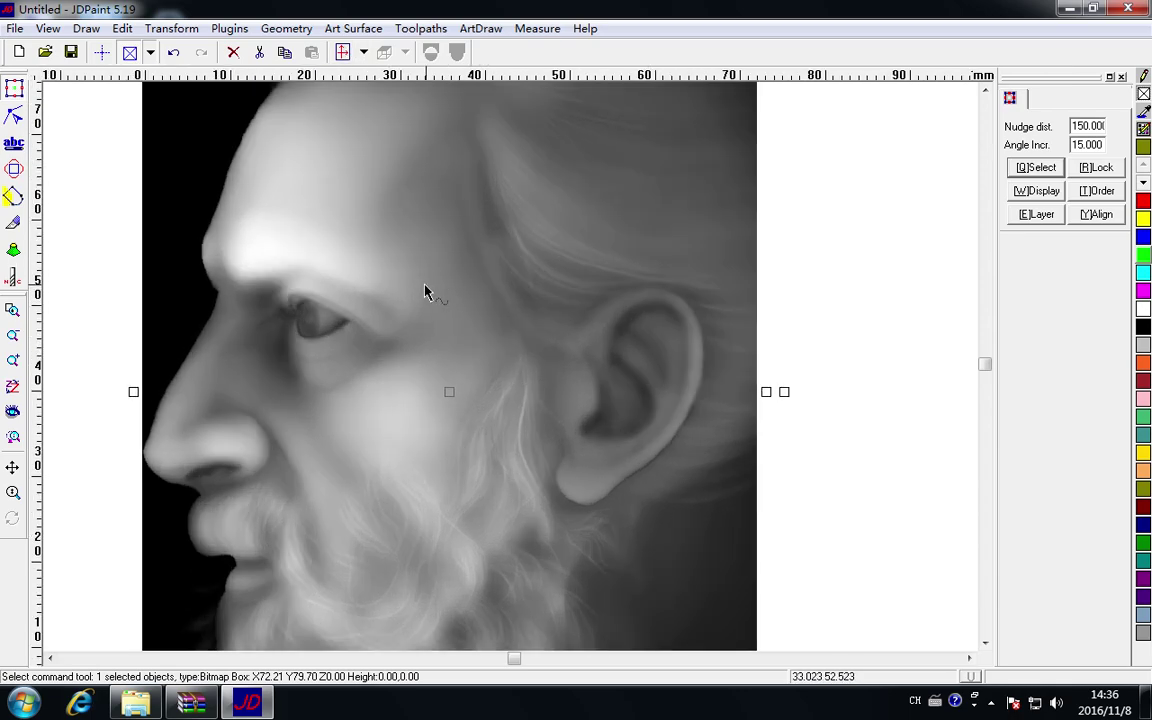
scroll(428, 288, "down", 3)
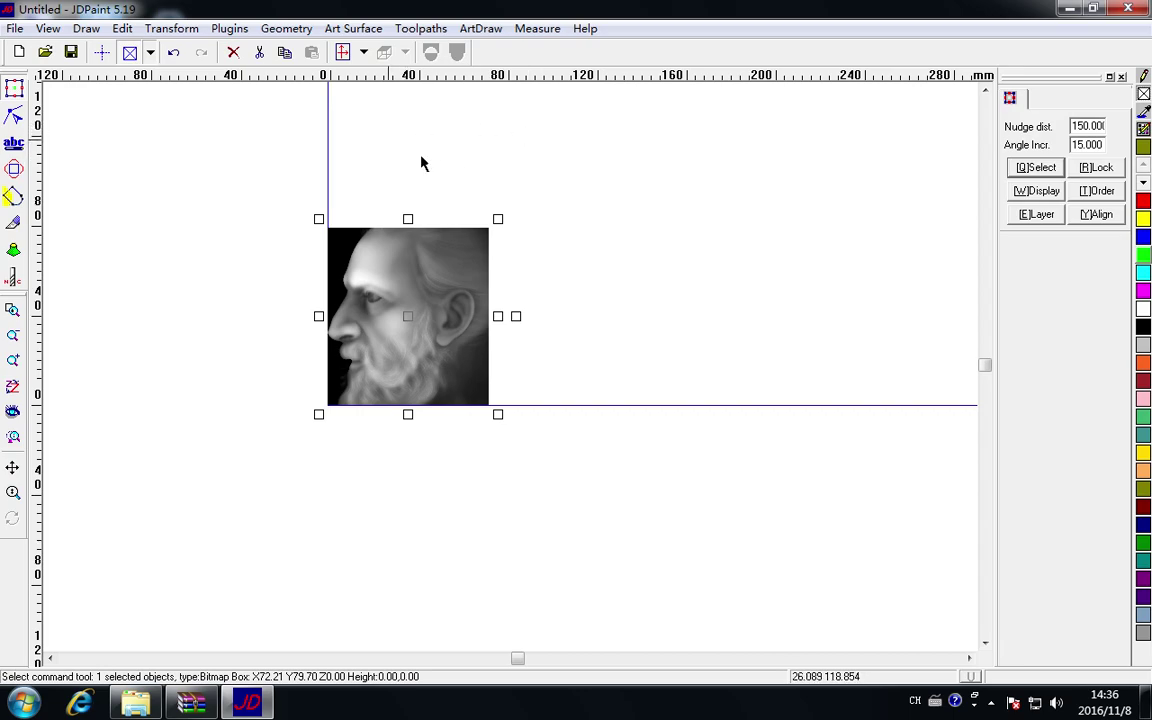
Scale the portrait bitmap to 200 mm in both the X and Y directions.
right_click(237, 455)
right_click(508, 222)
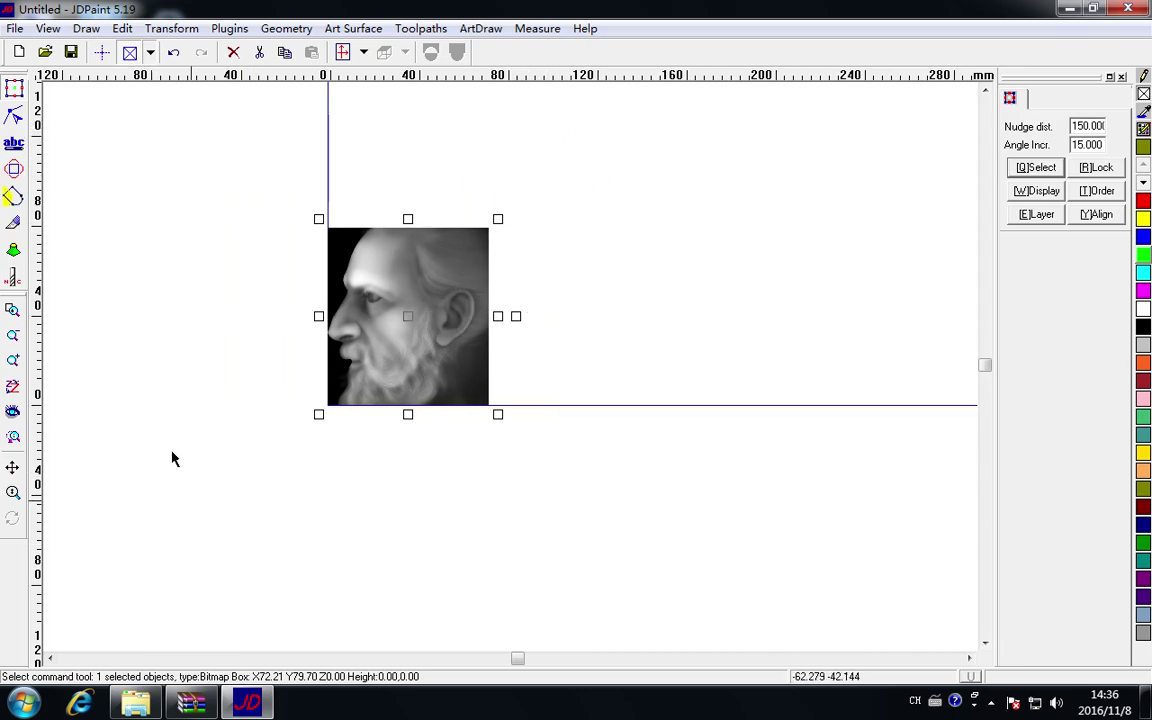
left_click(176, 30)
mouse_move(252, 156)
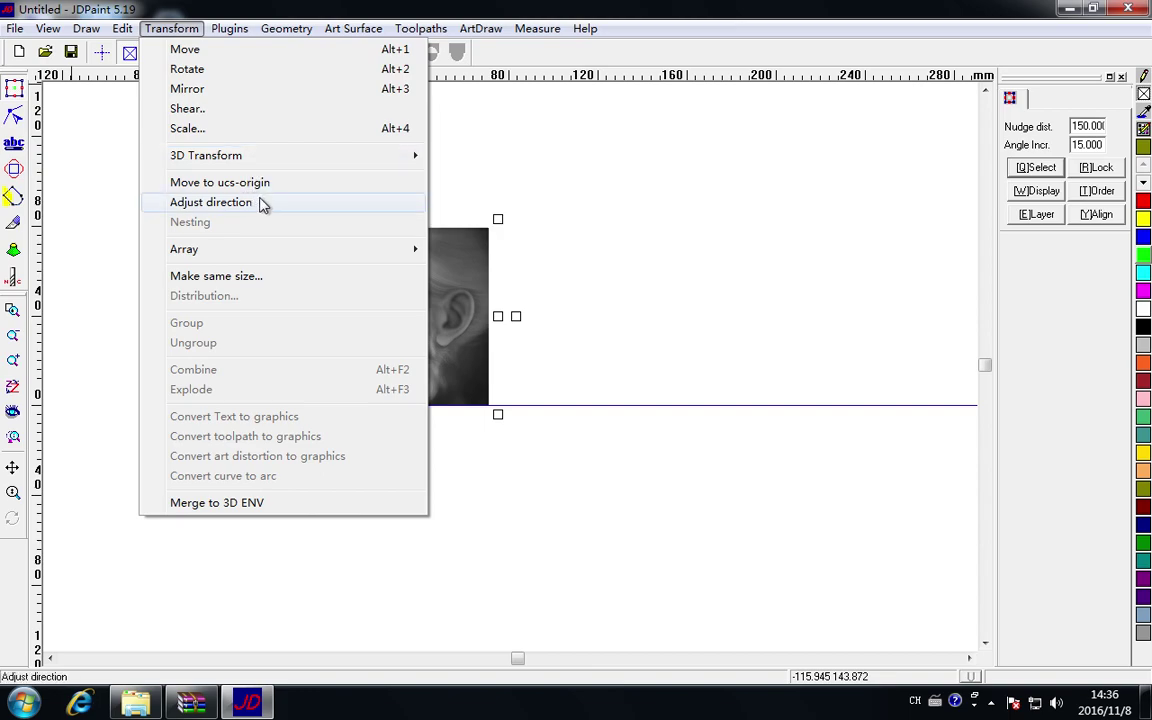
left_click(252, 128)
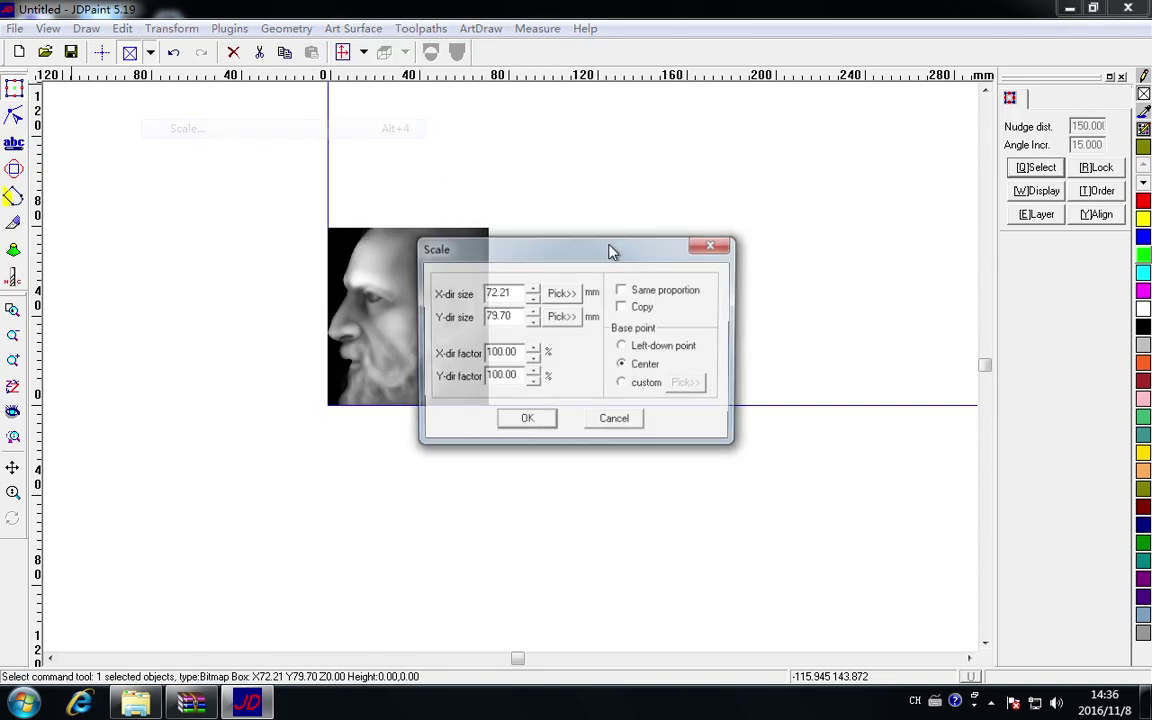
left_click_drag(548, 265, 755, 252)
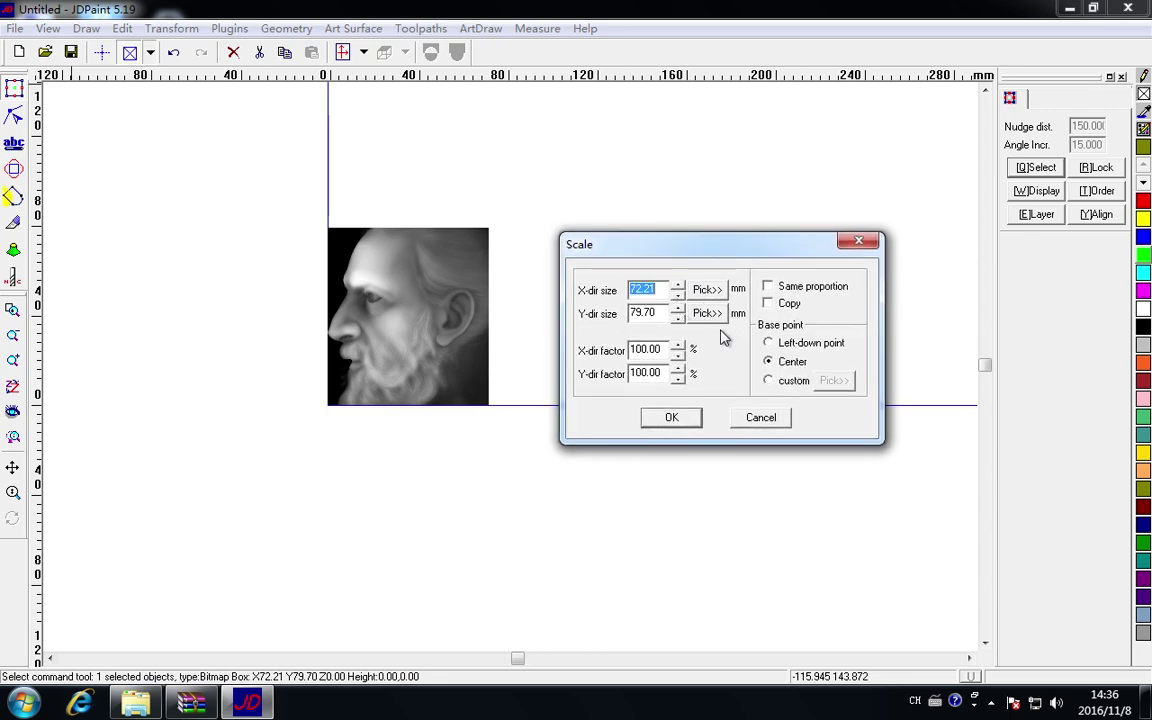
type("200")
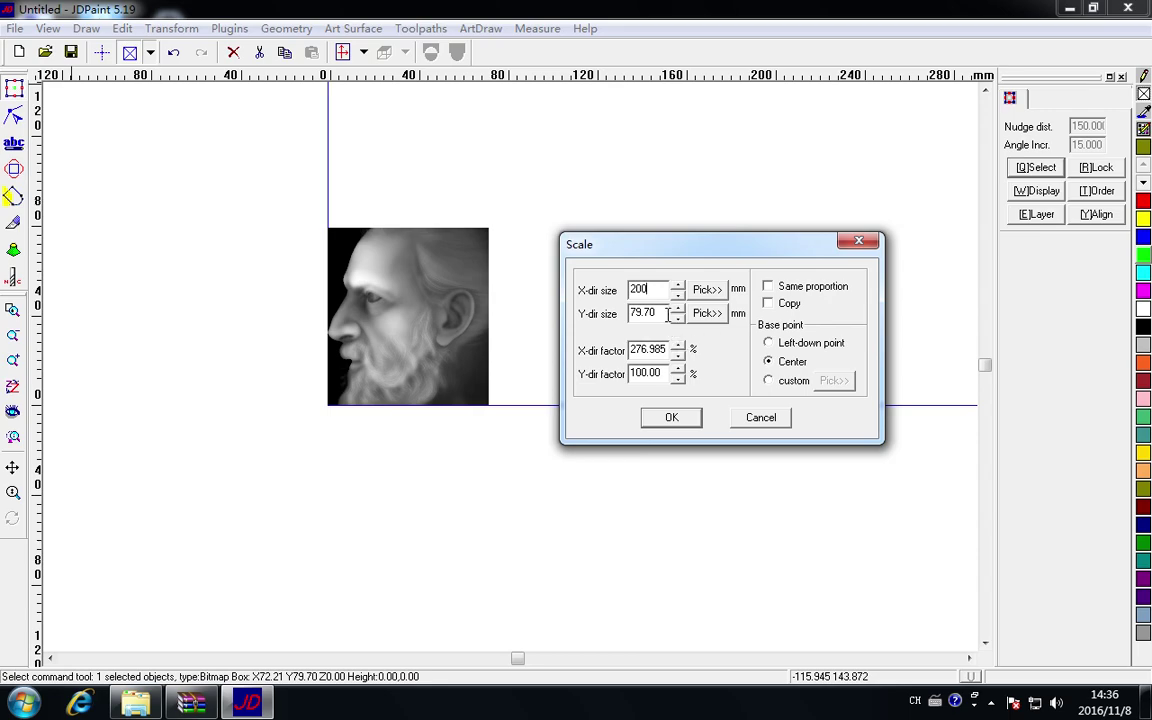
double_click(668, 313)
type("200")
left_click(679, 418)
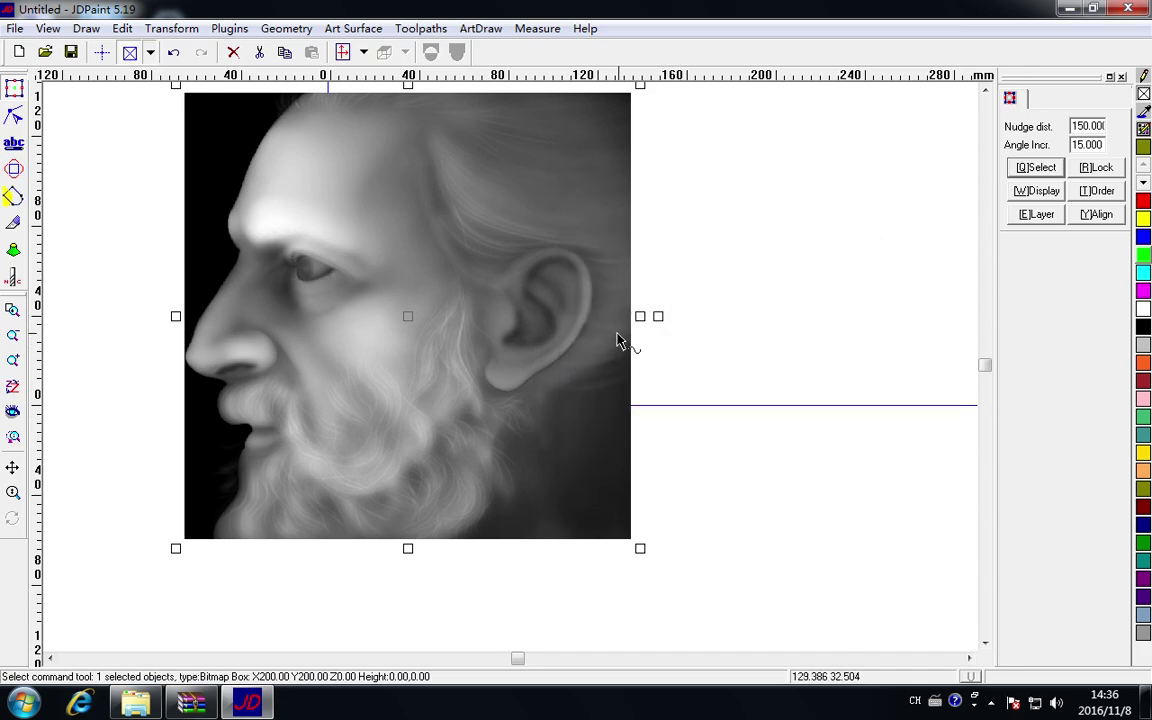
scroll(617, 340, "up", 1)
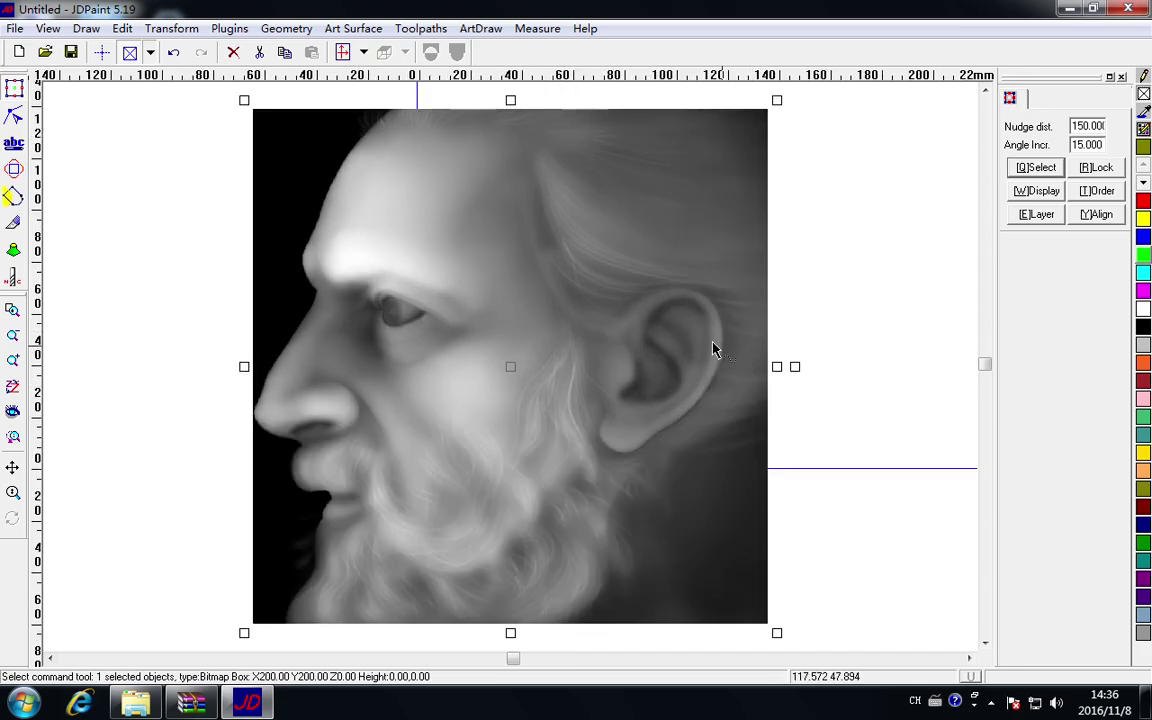
scroll(591, 347, "up", 1)
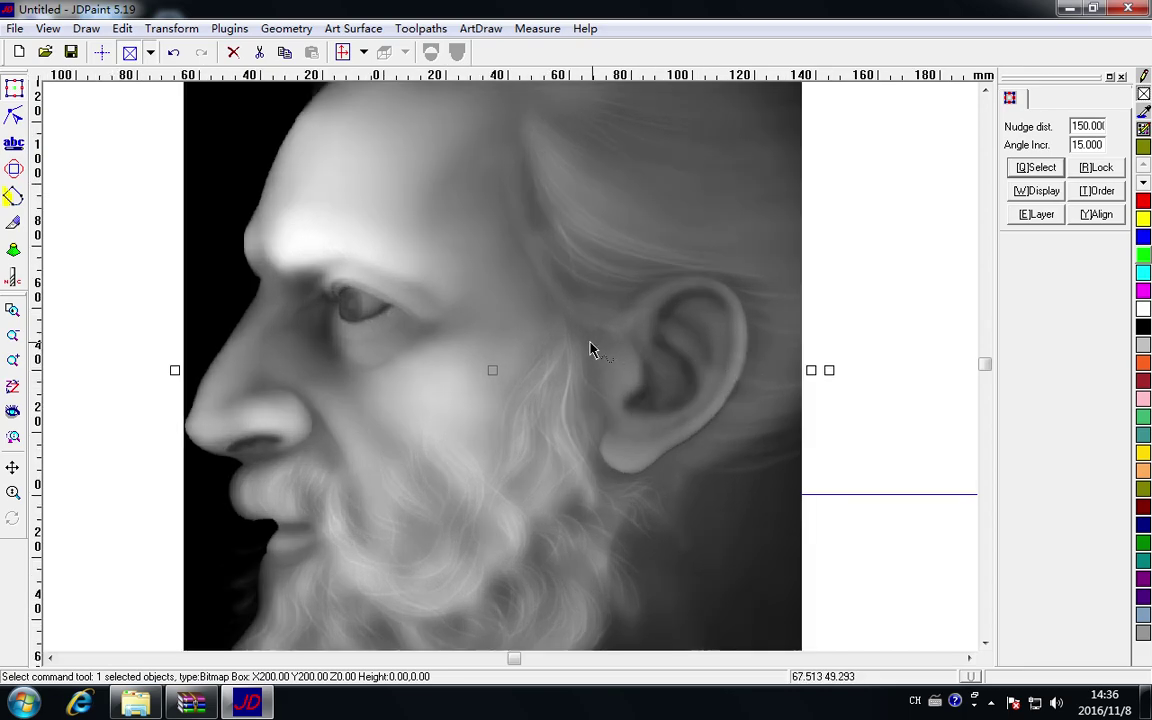
scroll(345, 337, "up", 1)
scroll(347, 338, "down", 1)
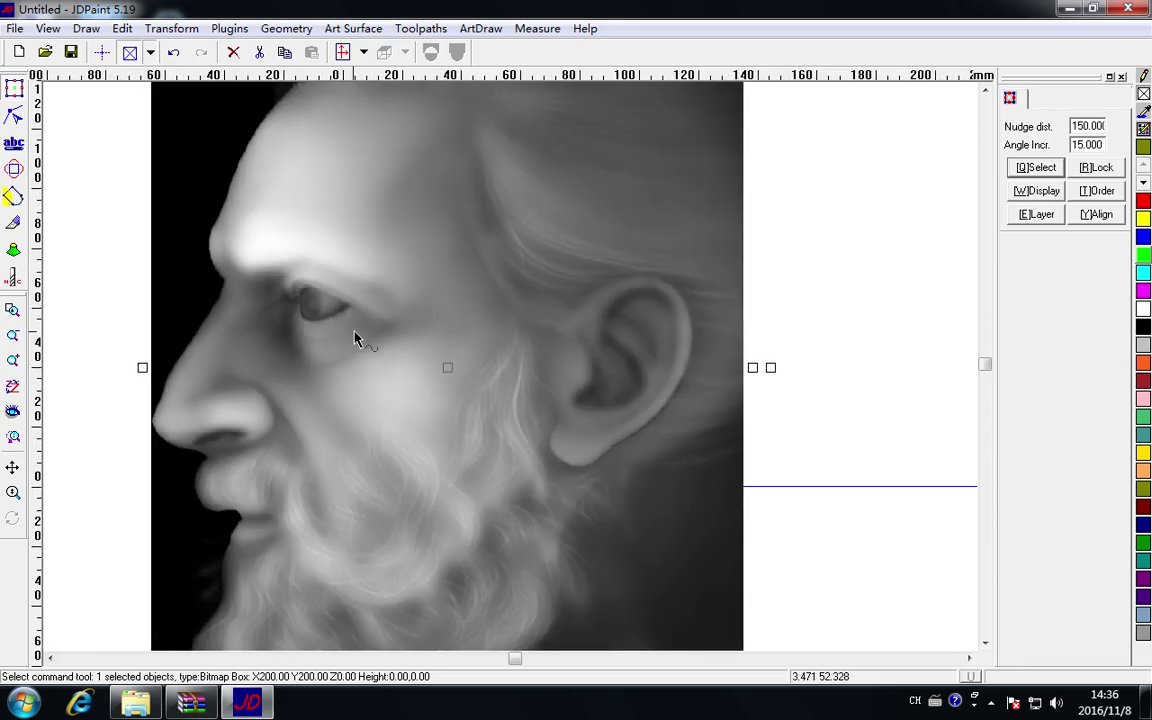
scroll(406, 347, "up", 1)
scroll(440, 352, "down", 3)
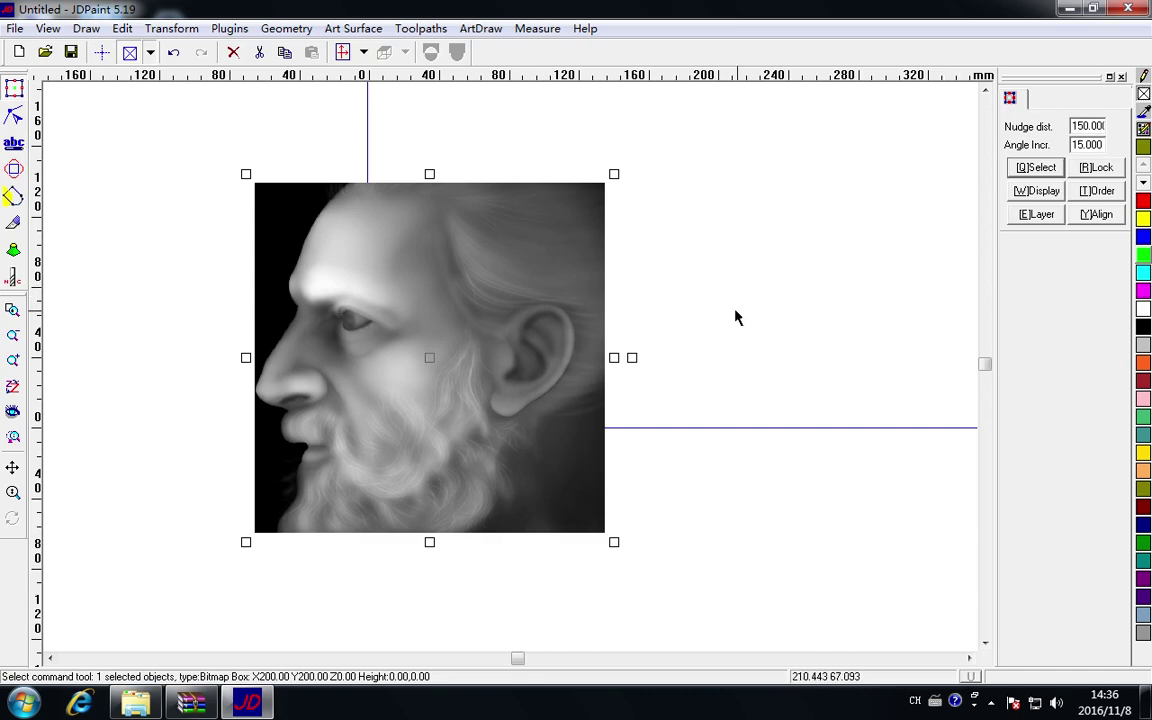
scroll(779, 314, "up", 1)
scroll(815, 322, "down", 1)
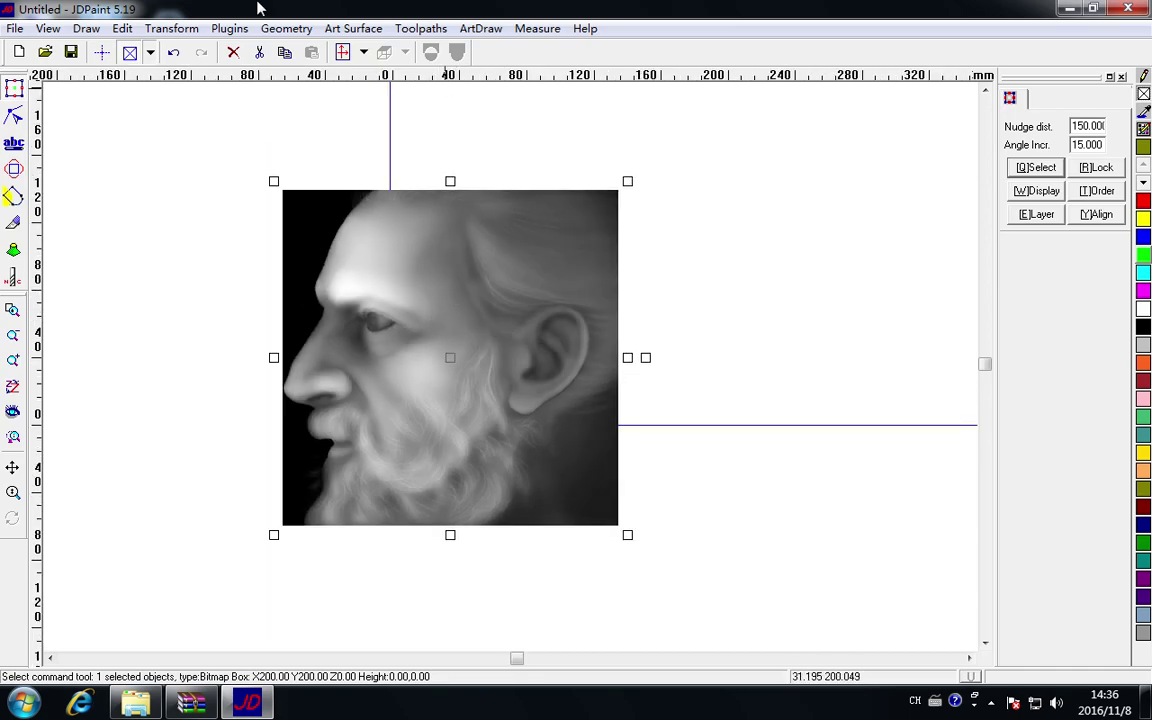
Convert the portrait with Bitmap to Mesh, using White Highest and a height of 8.
left_click(354, 29)
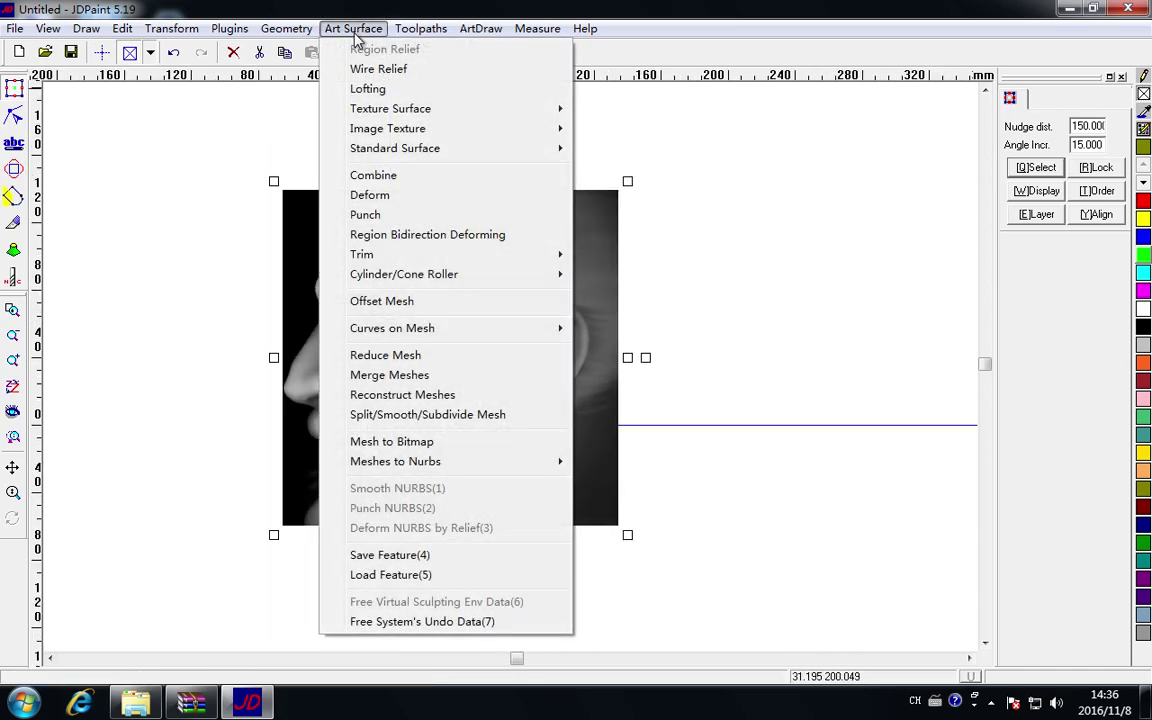
mouse_move(442, 149)
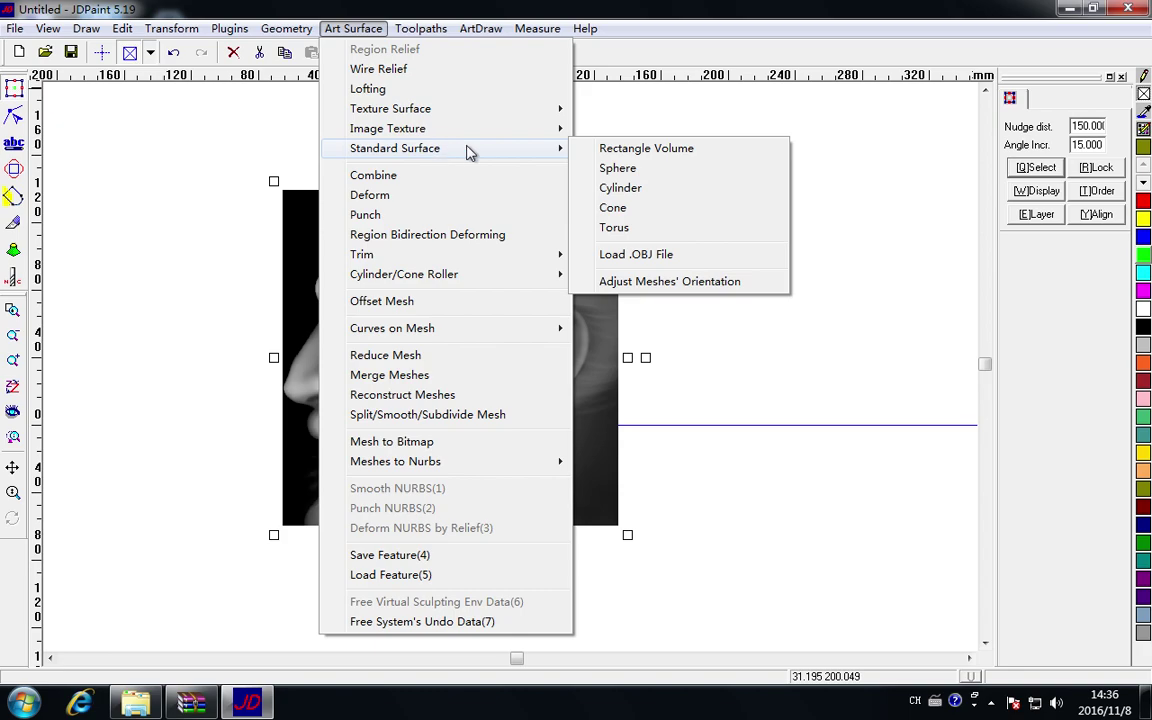
mouse_move(478, 137)
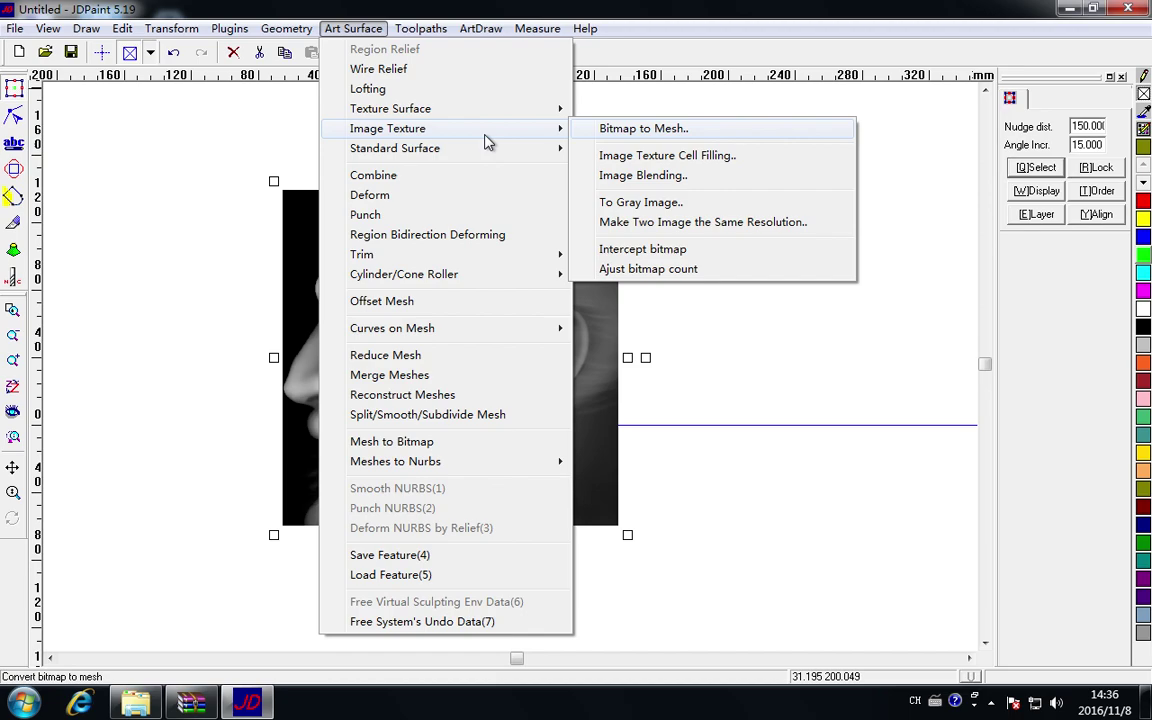
left_click(660, 142)
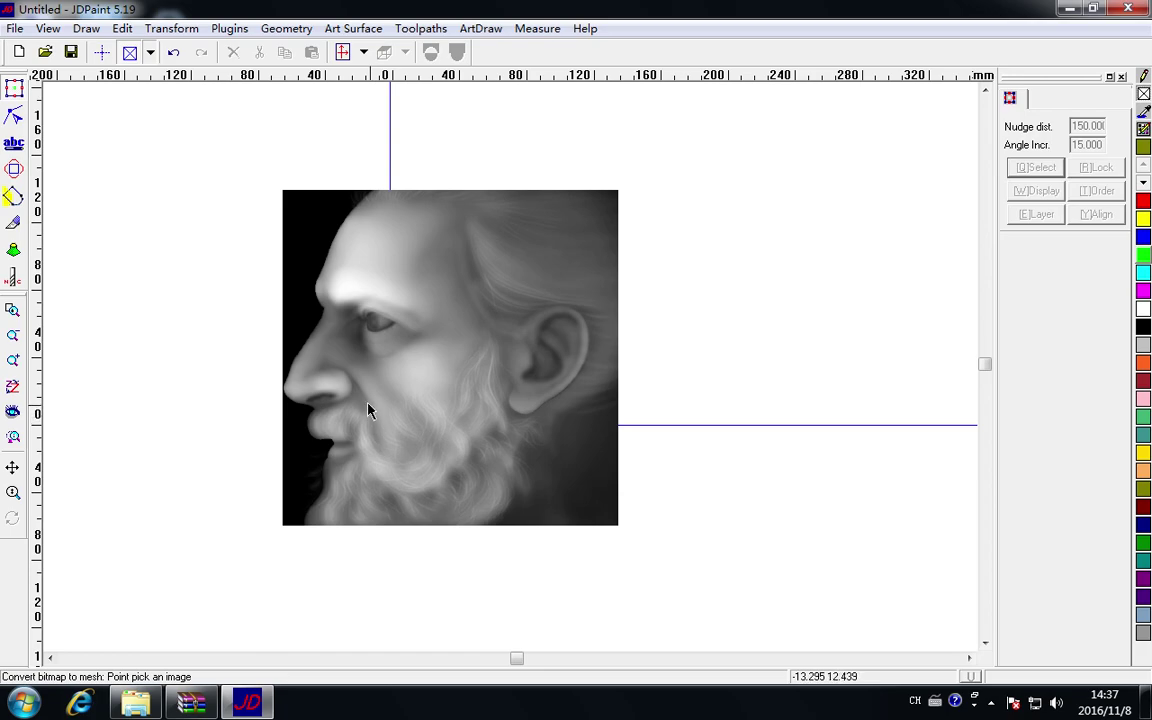
left_click(440, 360)
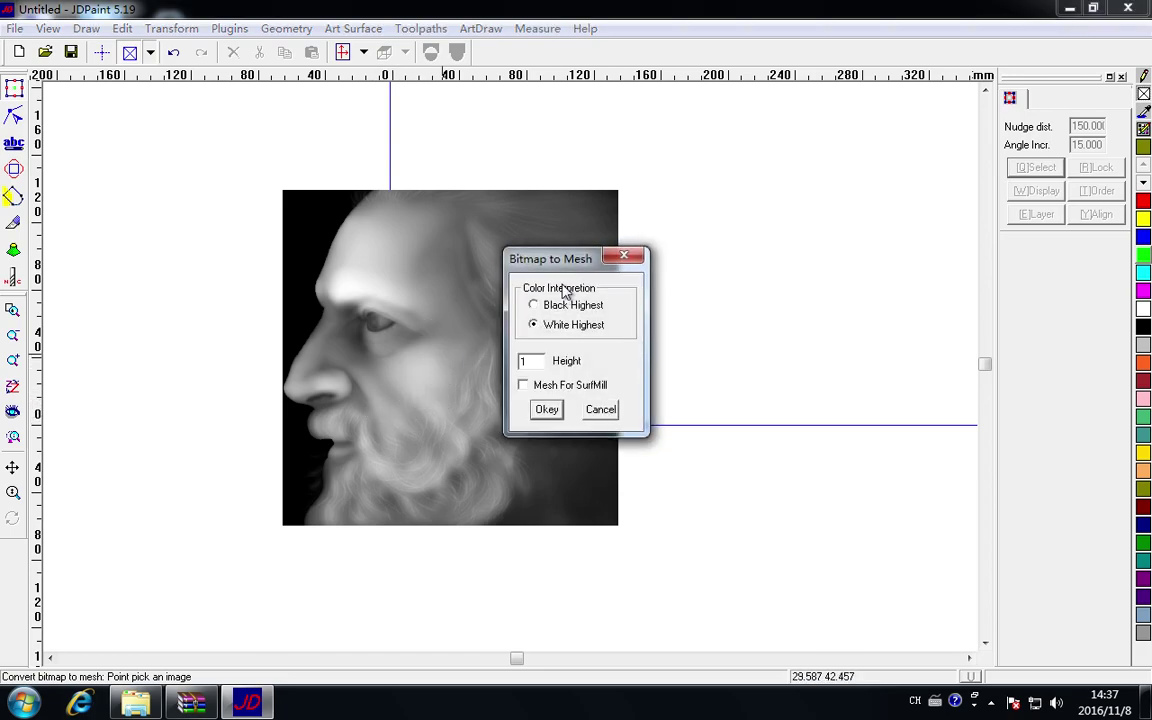
left_click_drag(566, 260, 691, 243)
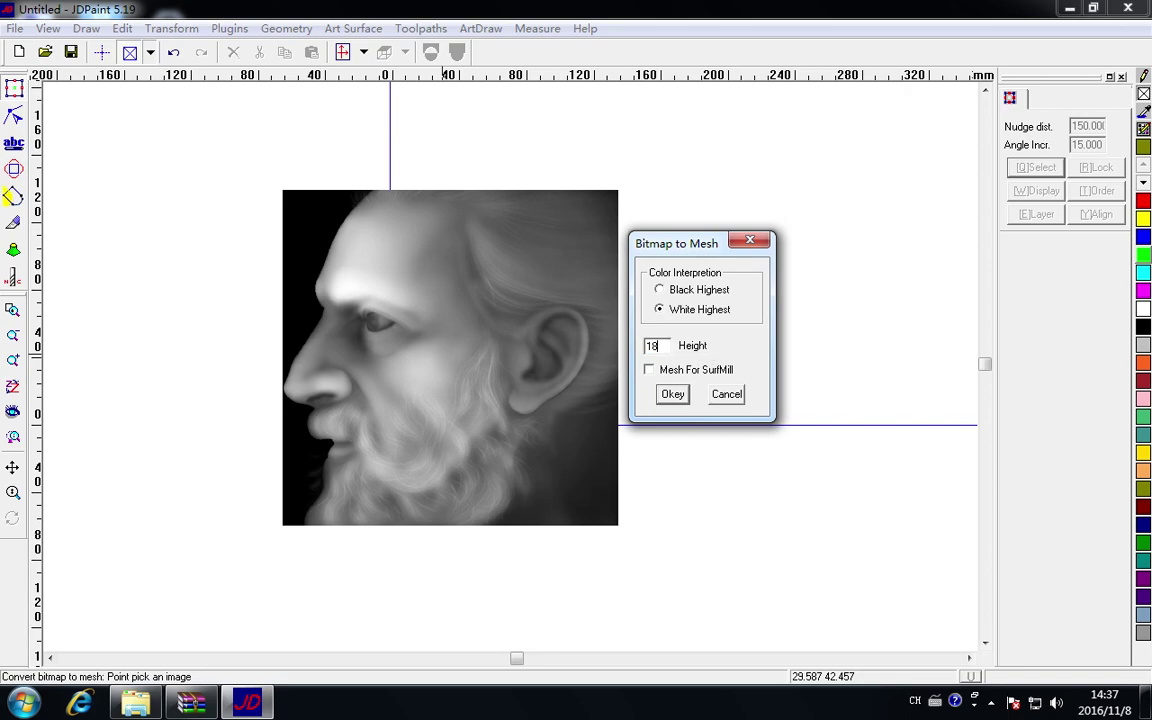
left_click_drag(658, 346, 620, 352)
left_click(670, 396)
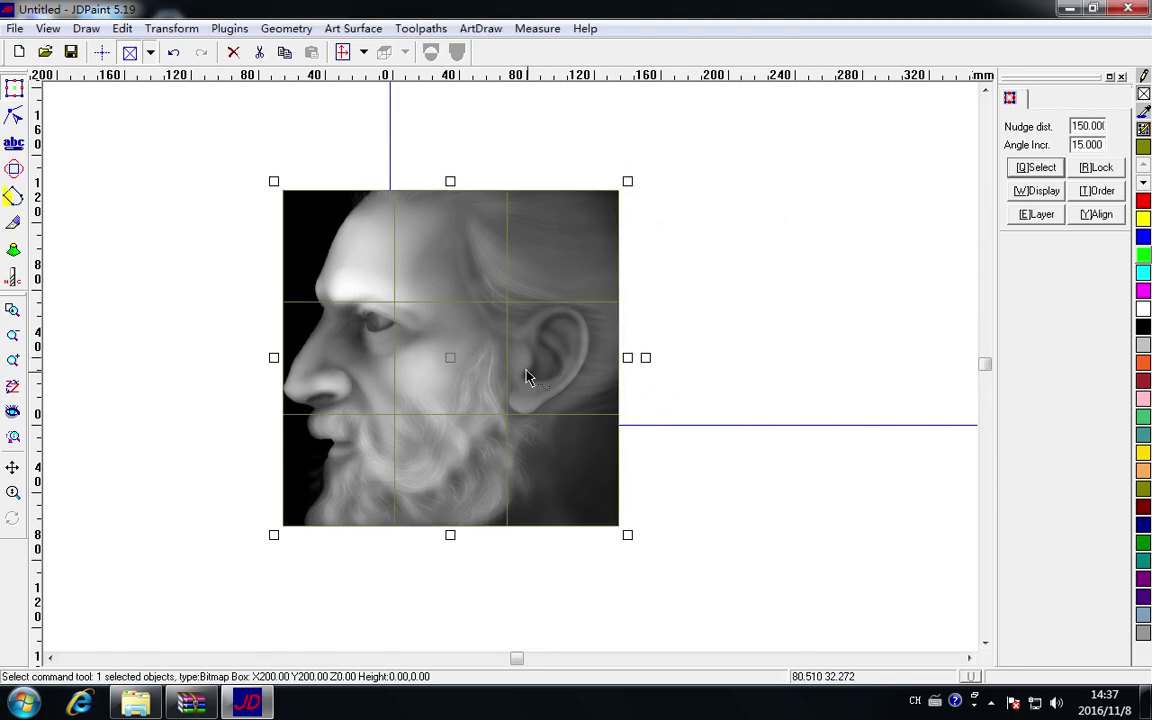
Move the portrait bitmap aside, delete it, and select the relief mesh.
left_click_drag(453, 355, 810, 337)
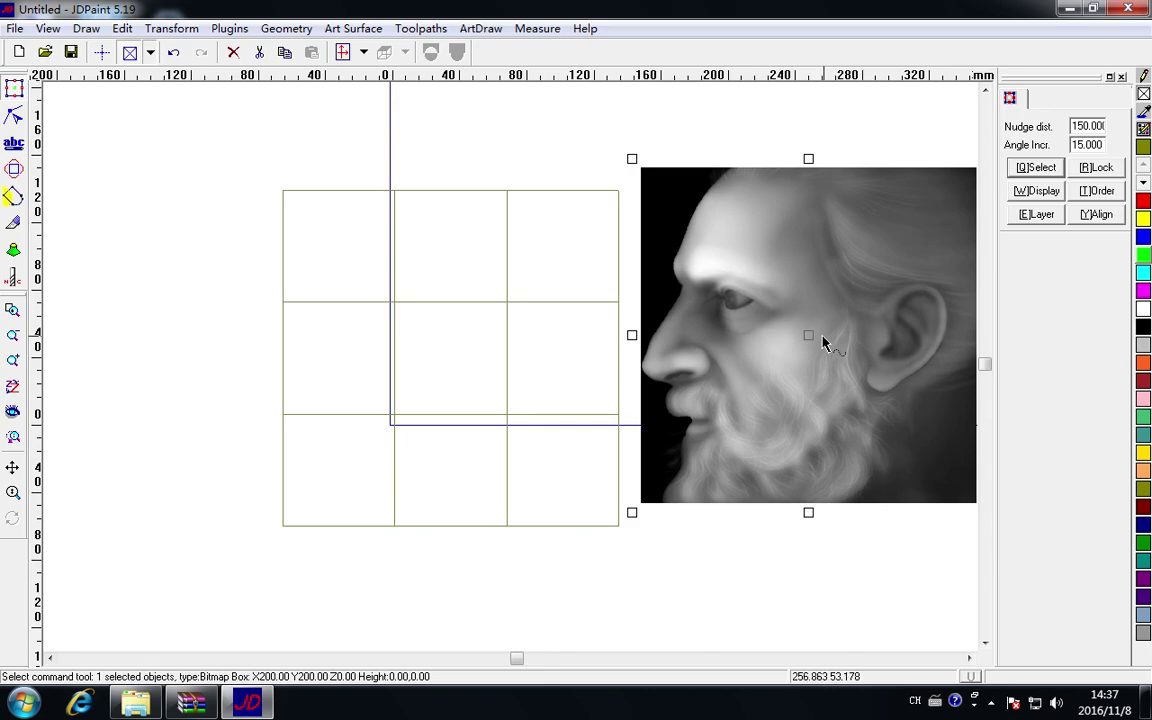
left_click(232, 52)
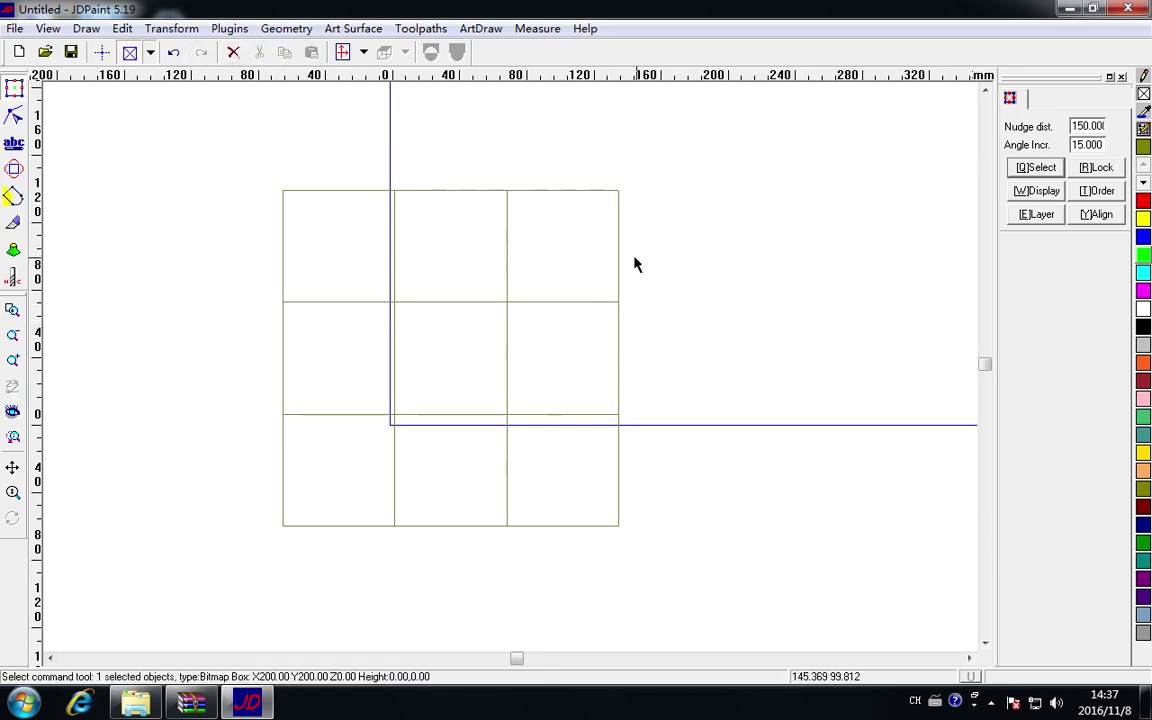
left_click(463, 360)
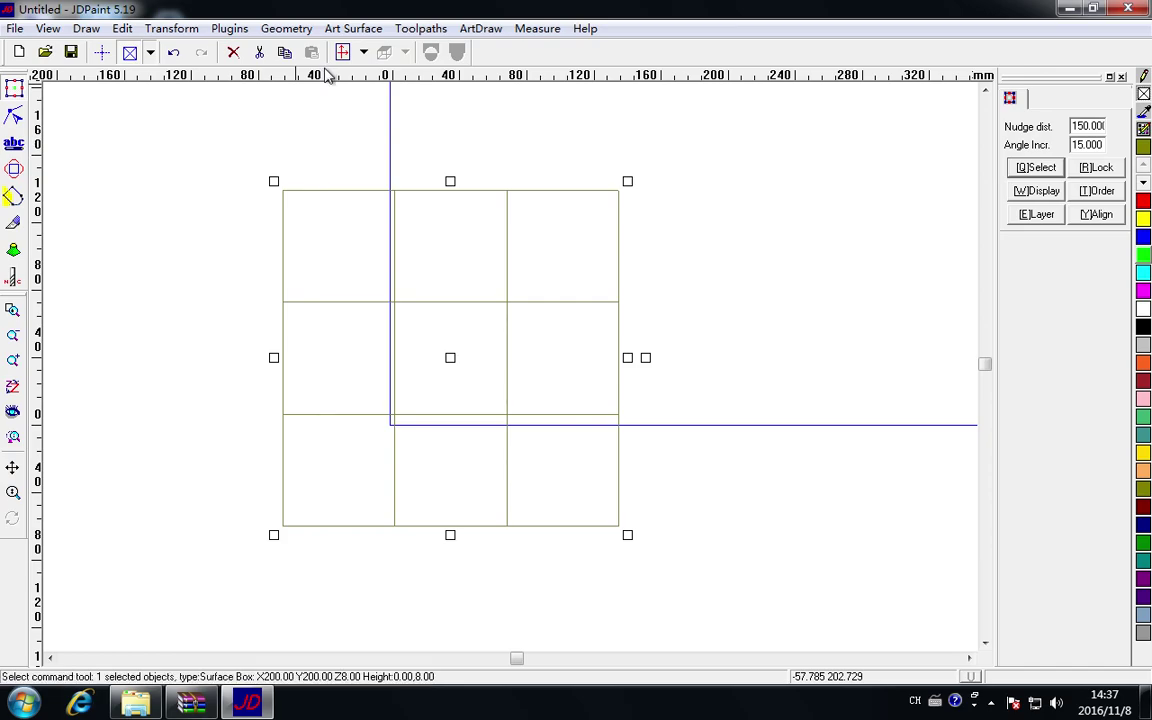
Switch the display to Wireframe, then Shaded (OpenGL), and tilt the view onto the relief.
left_click(363, 52)
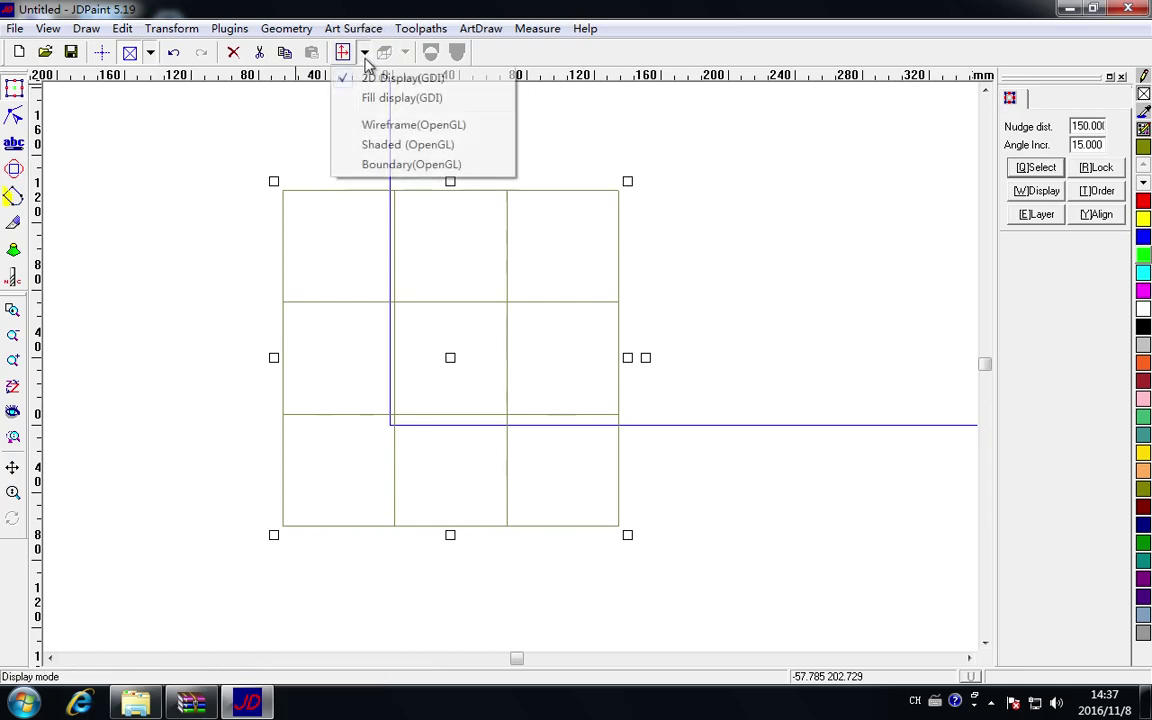
left_click(424, 123)
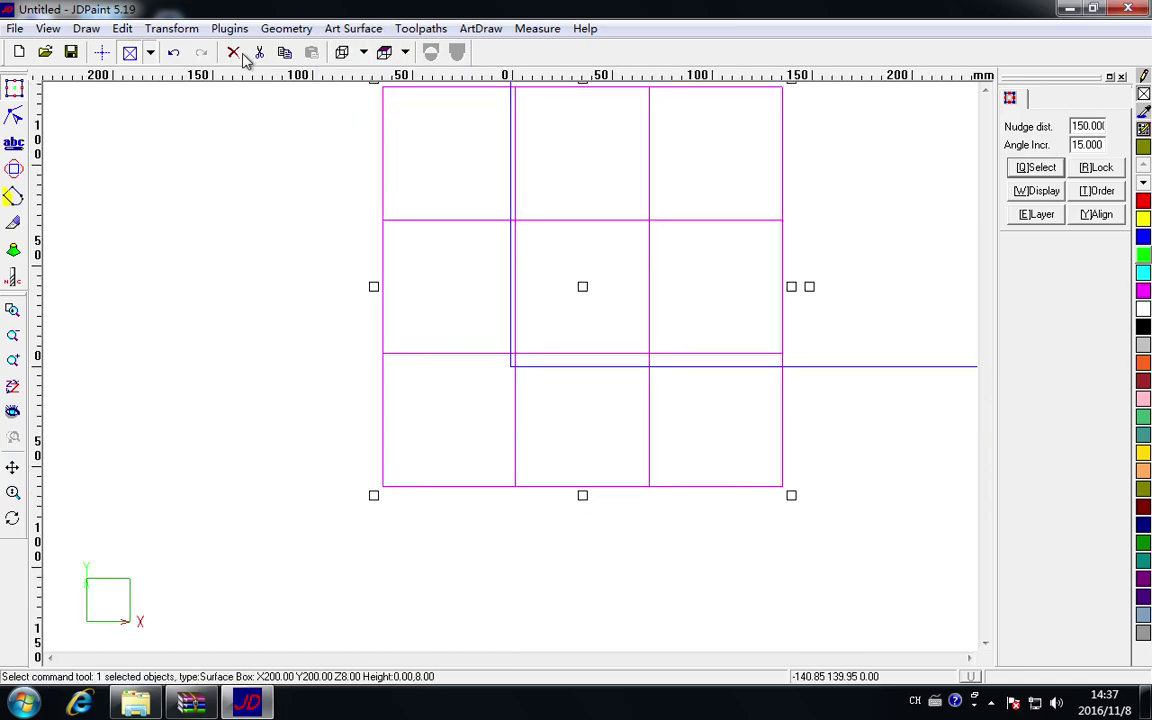
left_click(364, 54)
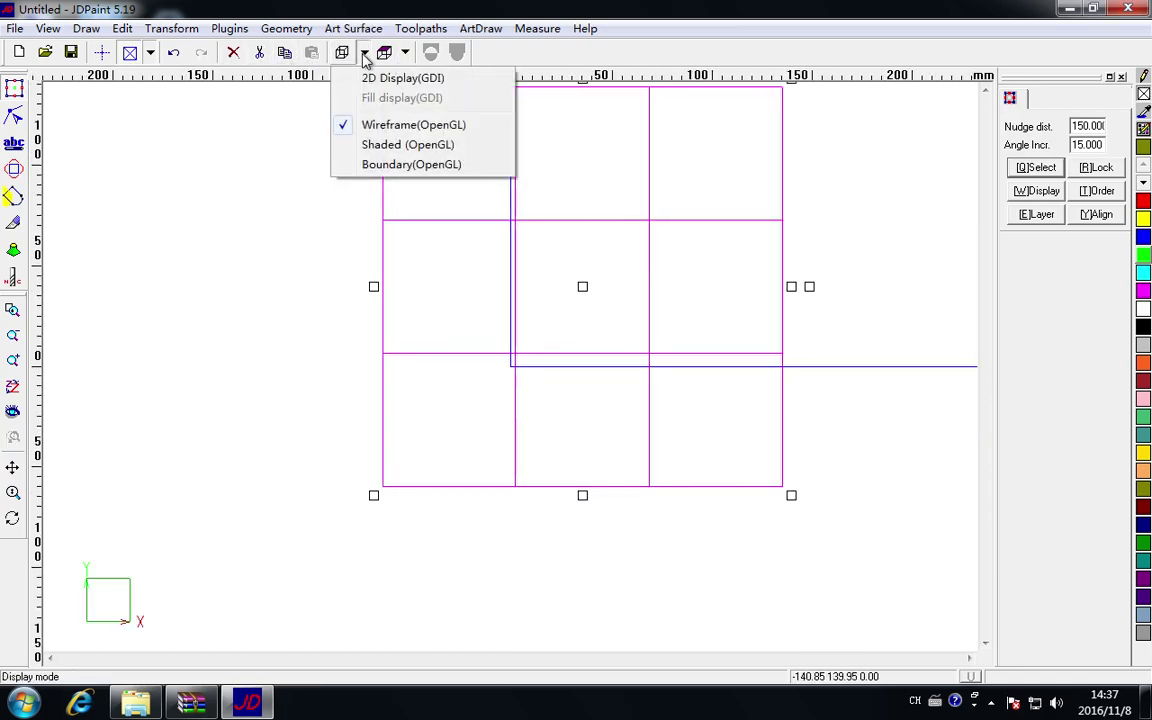
left_click(440, 145)
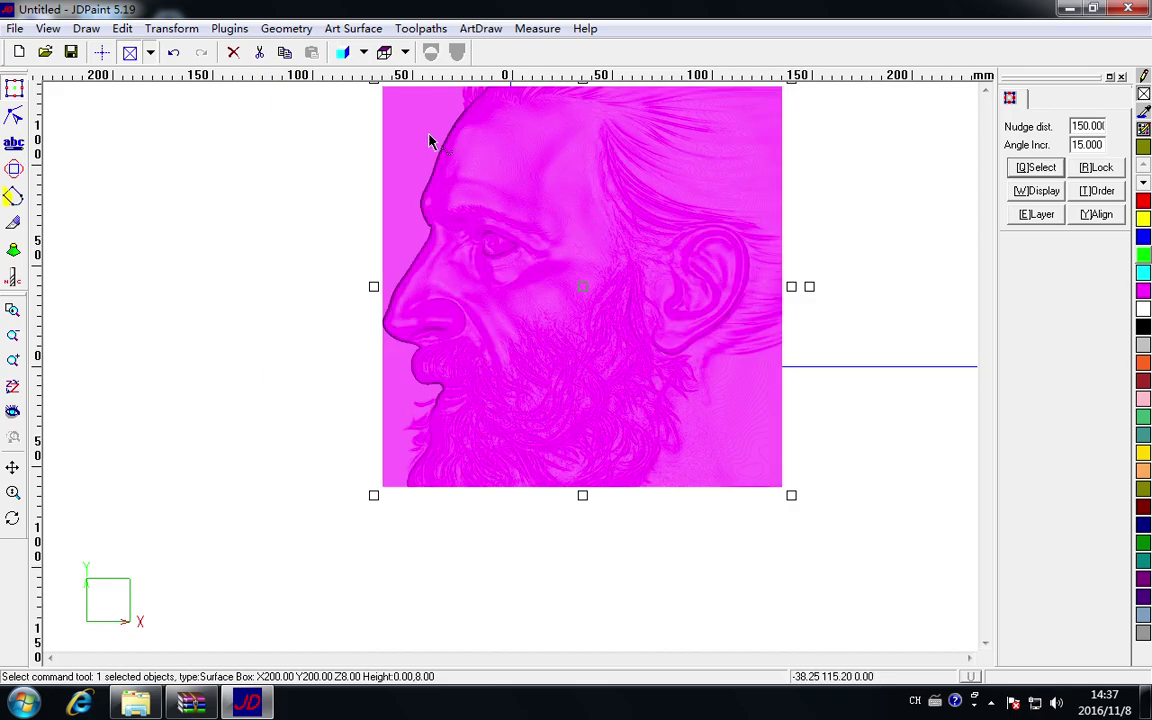
left_click(363, 52)
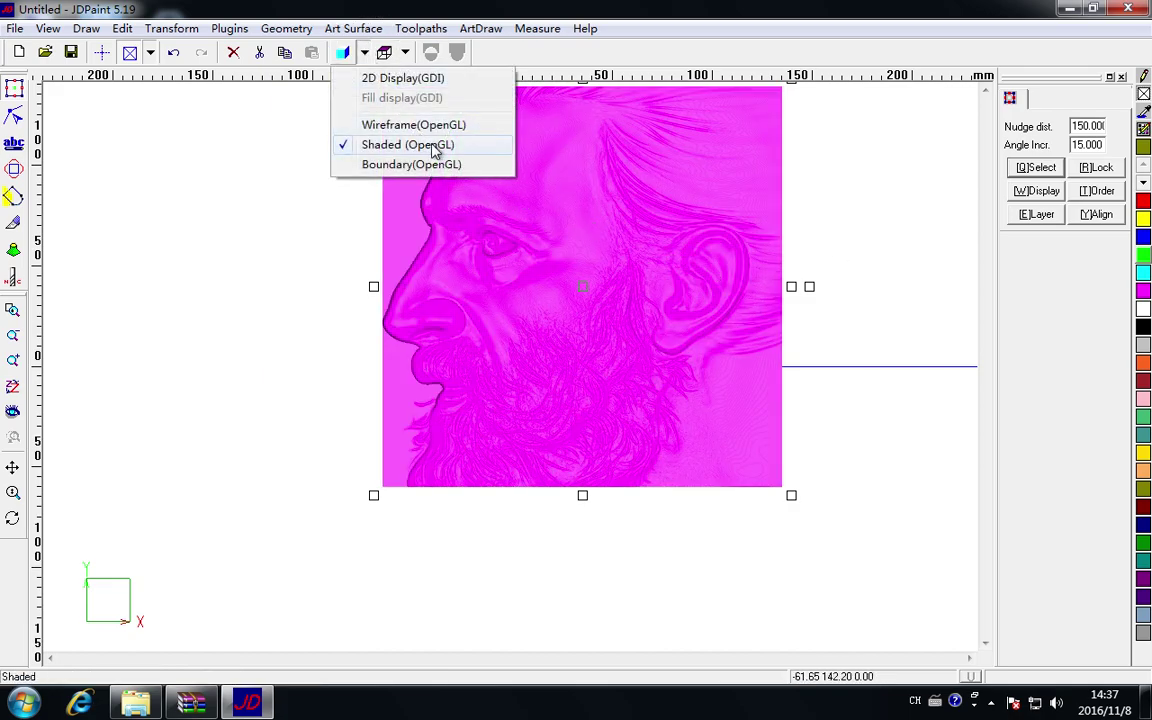
left_click(411, 164)
mouse_move(855, 305)
left_mouse_down()
mouse_move(905, 301)
mouse_move(840, 304)
mouse_move(851, 249)
mouse_move(861, 249)
left_mouse_up()
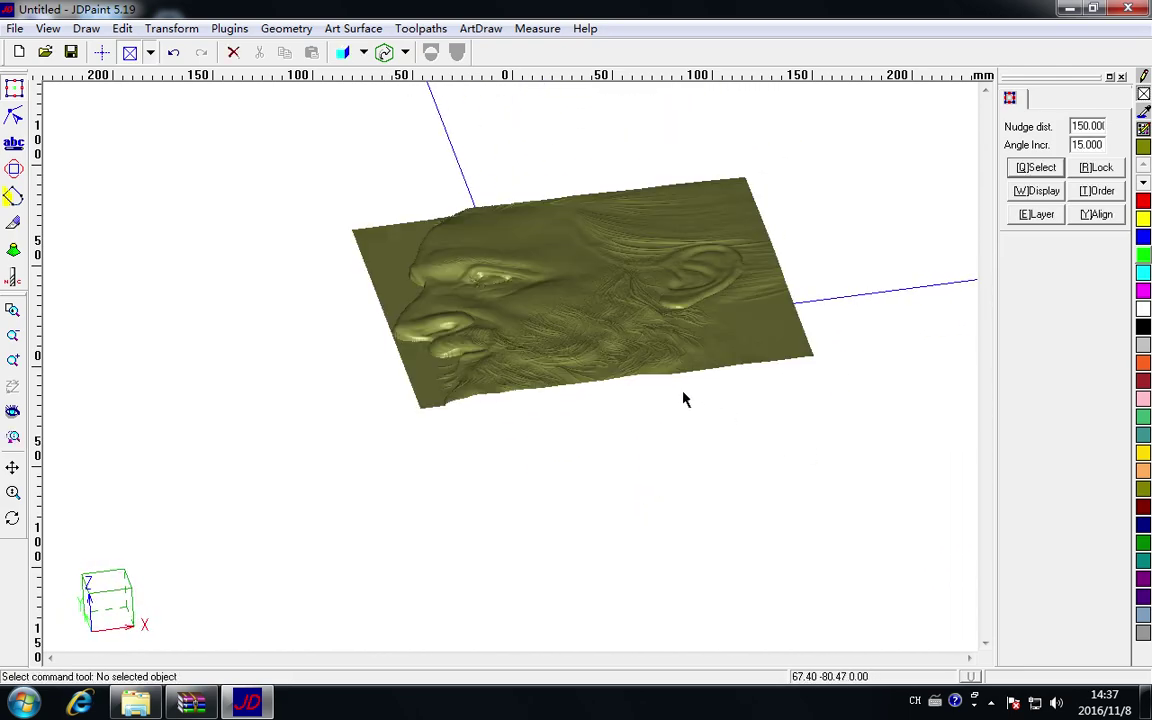
Rotate the view downward until the shaded face relief faces the screen.
middle_click_drag(693, 443, 710, 486)
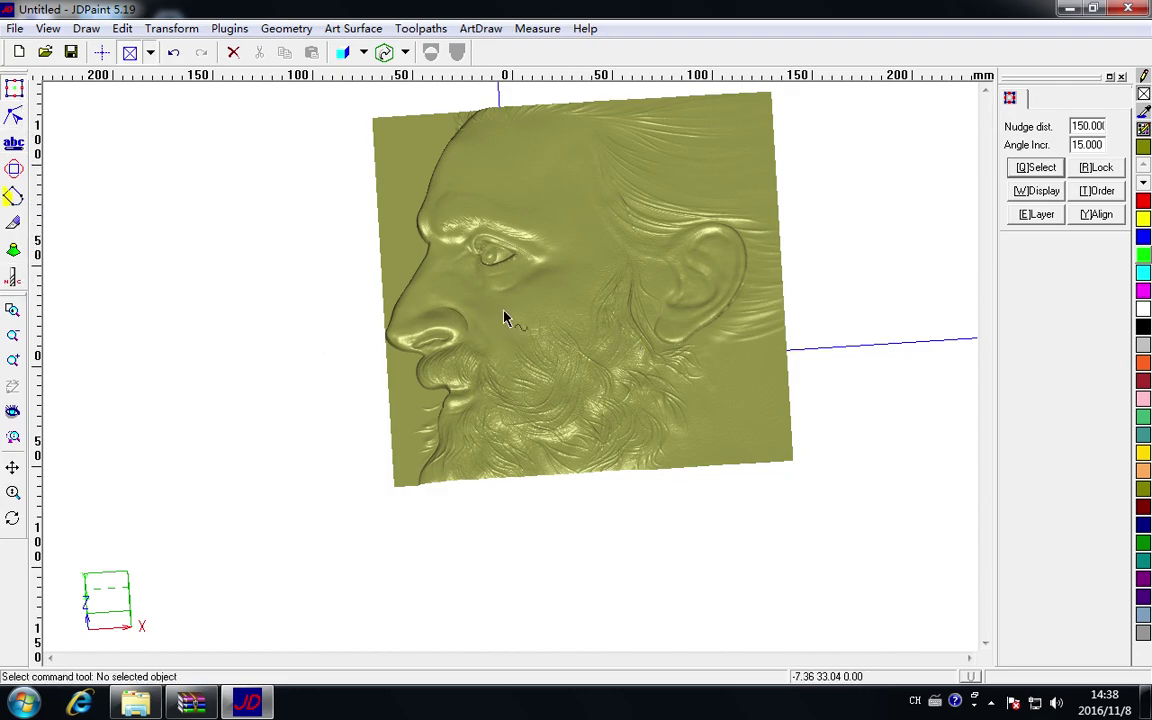
Select the face relief, open it in the Virtual Sculpting Tool, then rotate and zoom in.
left_click(14, 224)
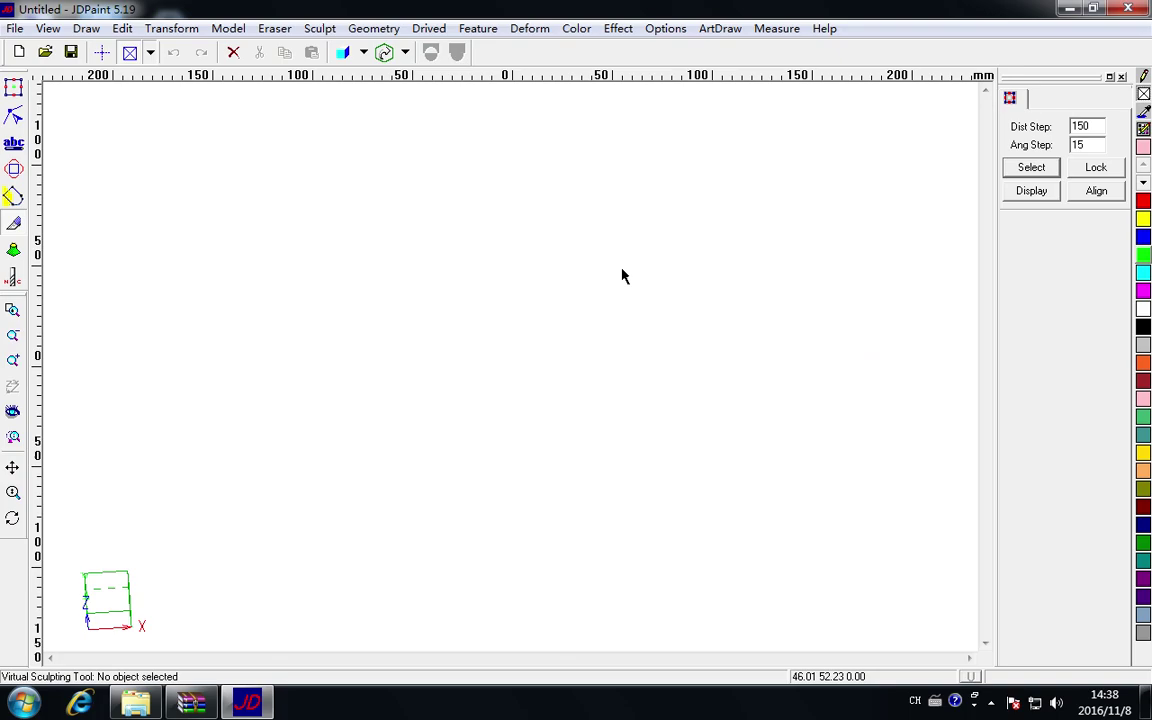
left_click(14, 87)
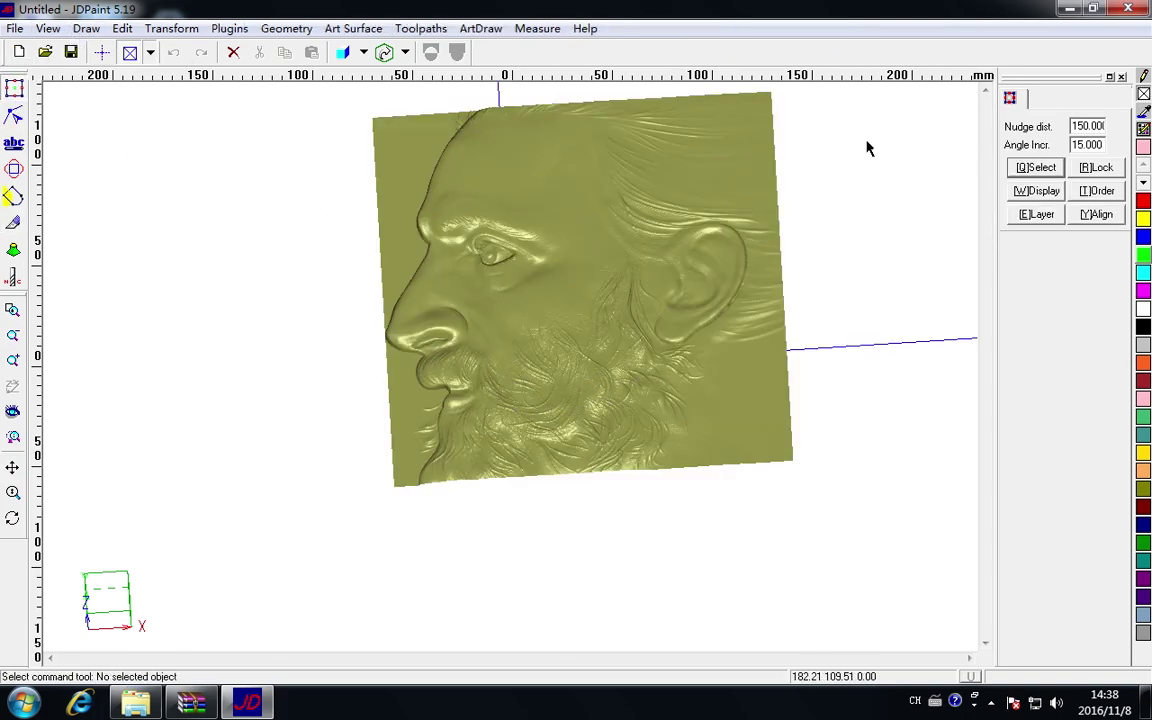
left_click_drag(867, 148, 180, 560)
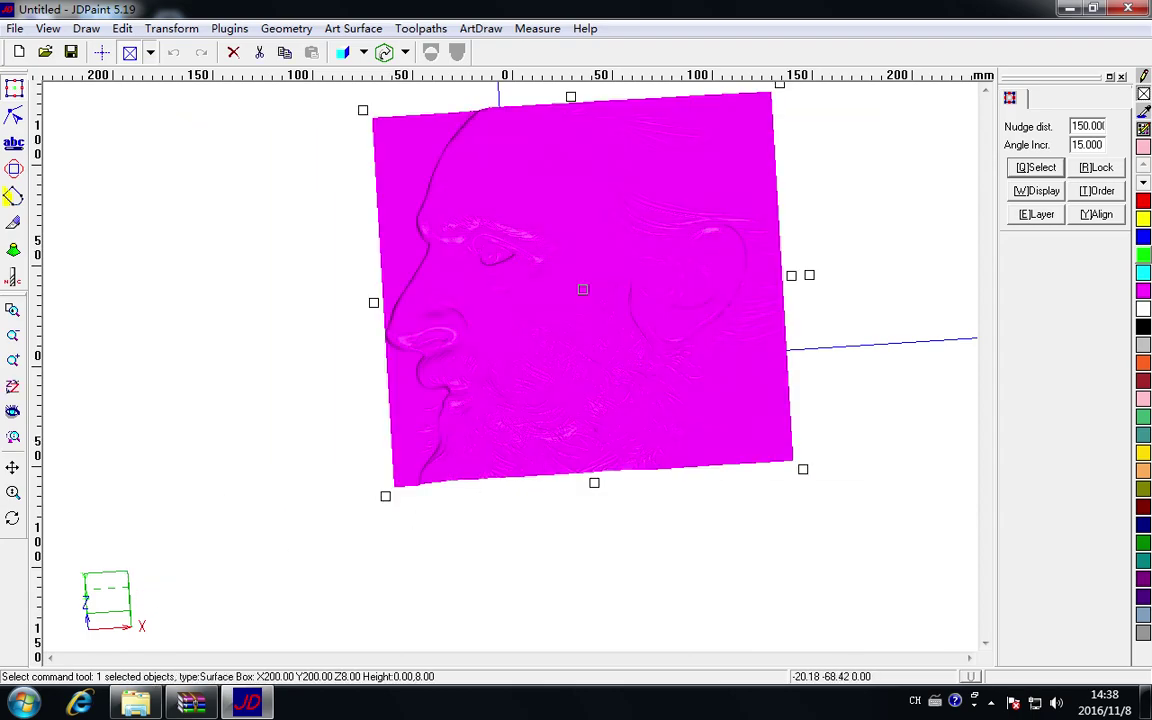
left_click(14, 224)
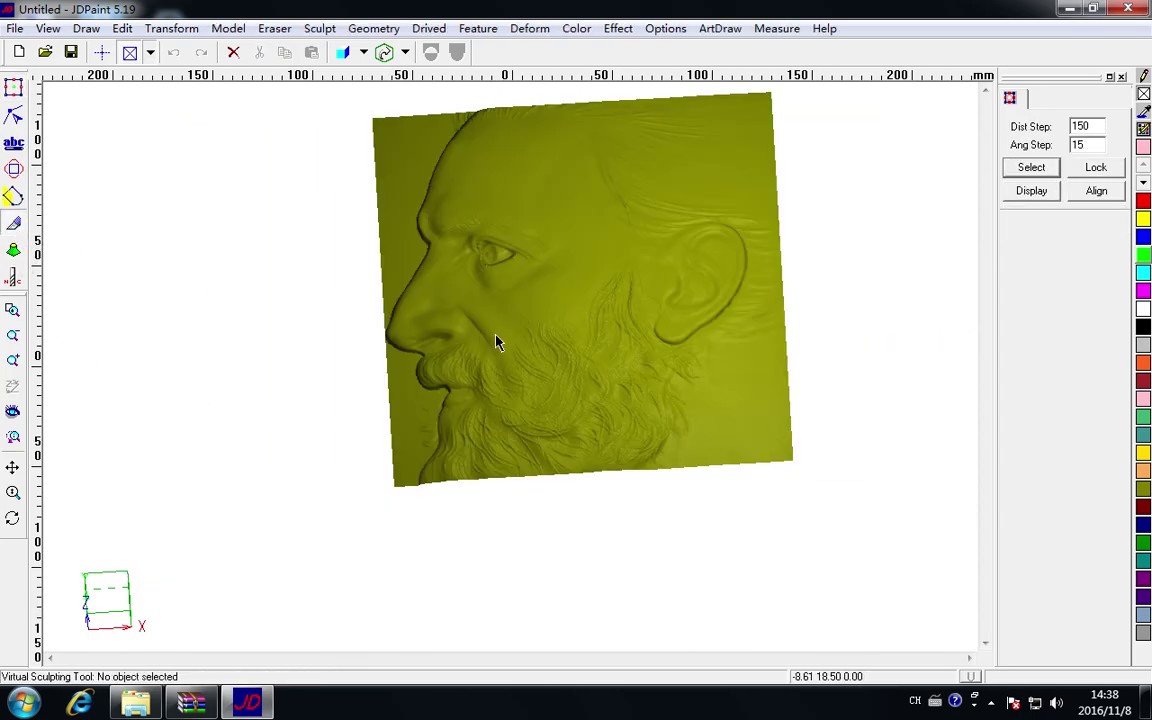
mouse_move(548, 337)
middle_mouse_down()
mouse_move(656, 391)
mouse_move(617, 342)
mouse_move(608, 366)
mouse_move(575, 372)
mouse_move(543, 357)
mouse_move(527, 381)
mouse_move(535, 387)
middle_mouse_up()
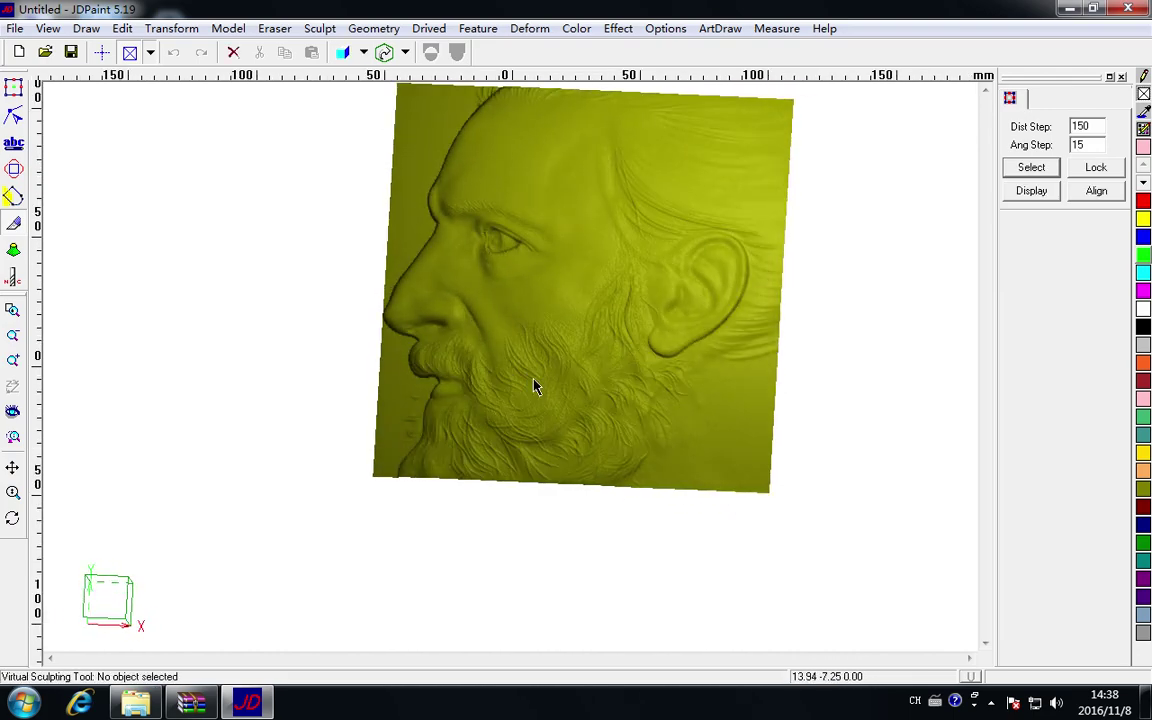
scroll(534, 387, "up", 1)
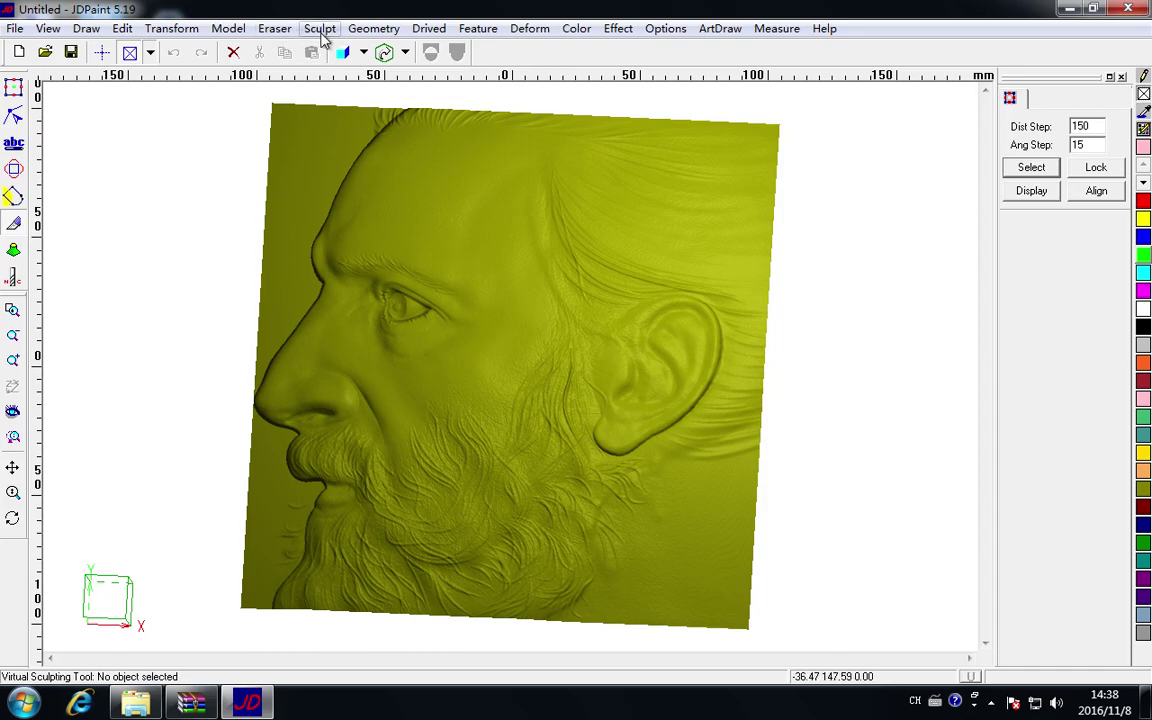
Use Model > Transform Z(q) to drop the relief's Max Z to XOY, spanning -8 to 0.
left_click(228, 29)
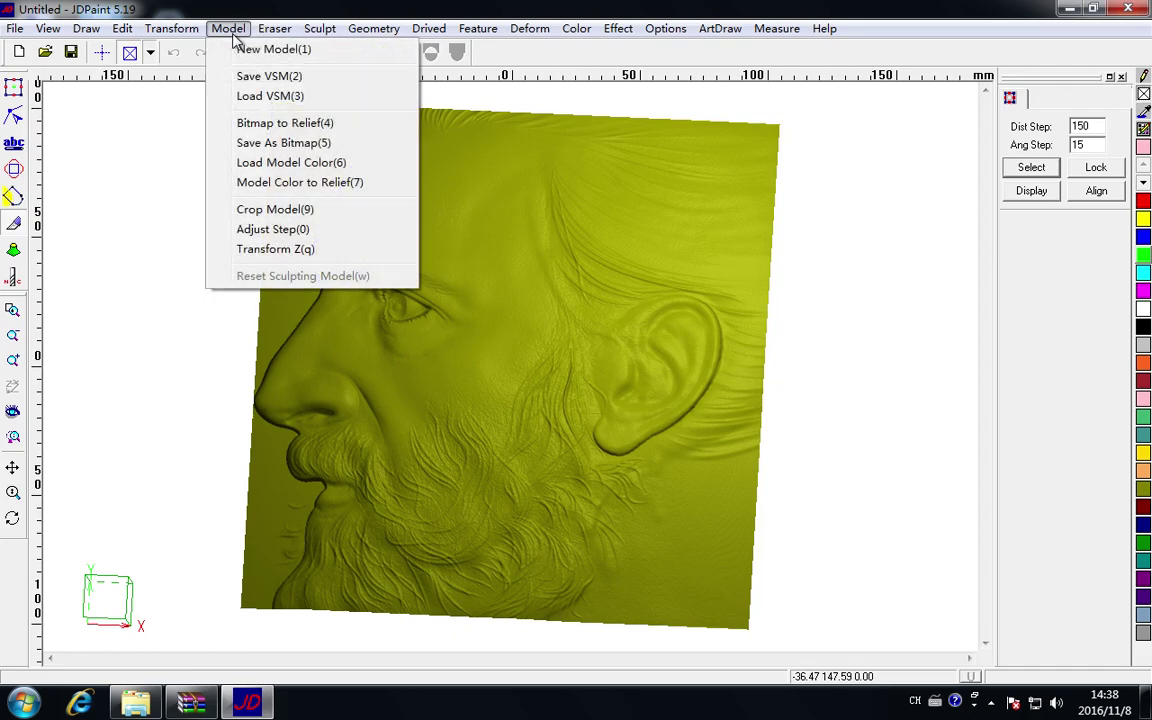
left_click(333, 250)
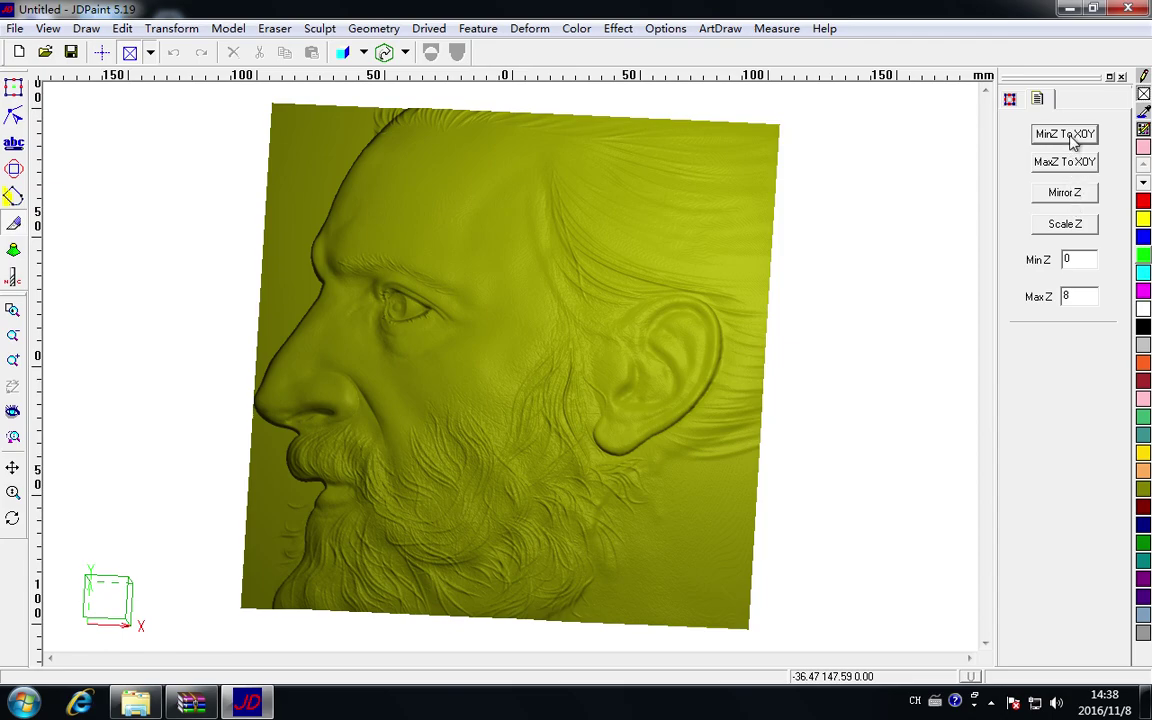
left_click(1068, 163)
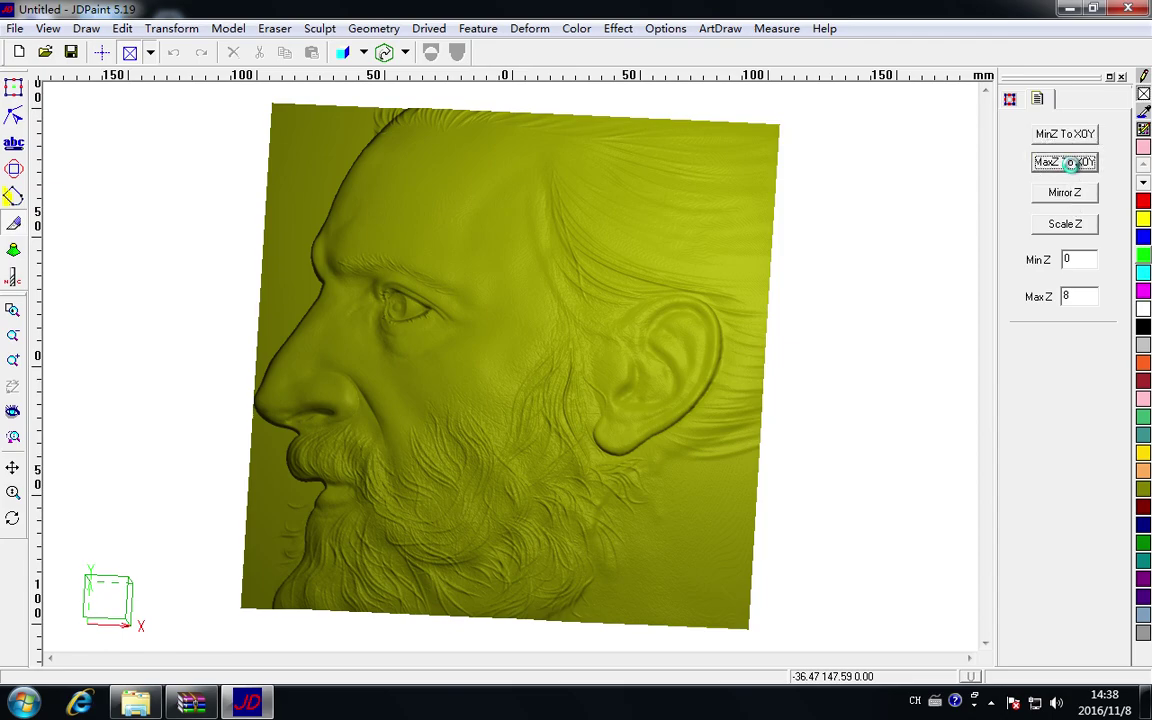
left_click(1085, 264)
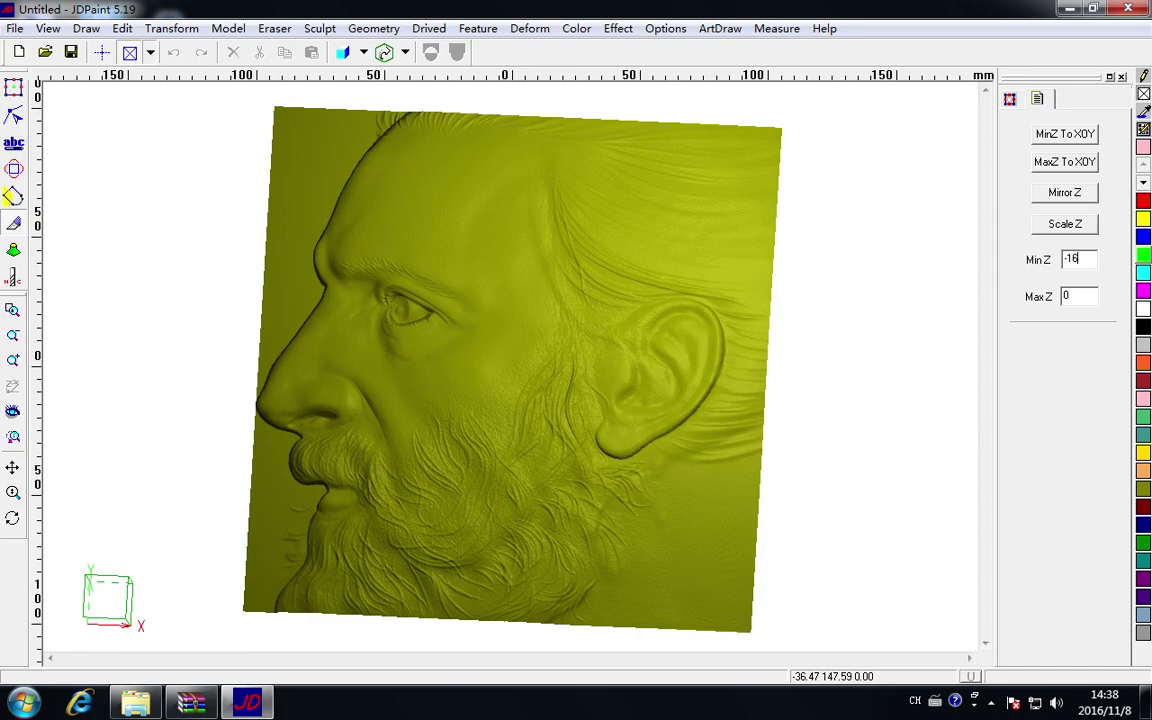
Deepen the relief to Min Z -16, then rotate and zoom out to see the whole face.
left_click(1078, 227)
middle_click_drag(480, 350, 448, 407)
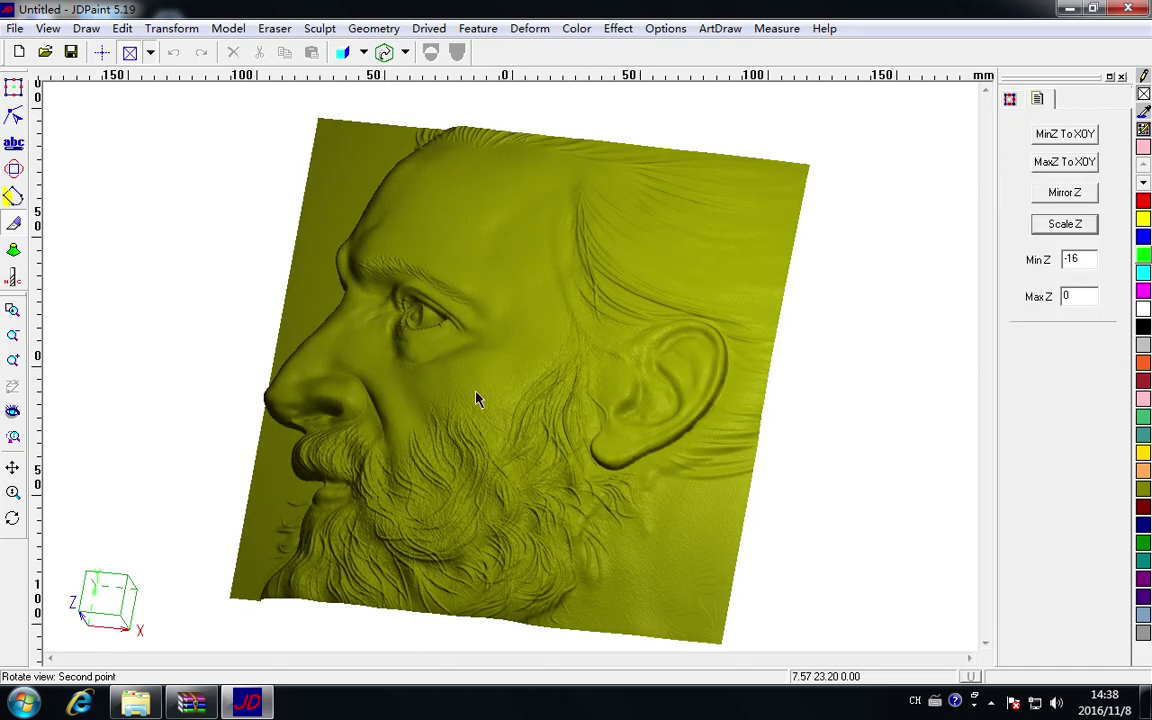
scroll(425, 340, "up", 3)
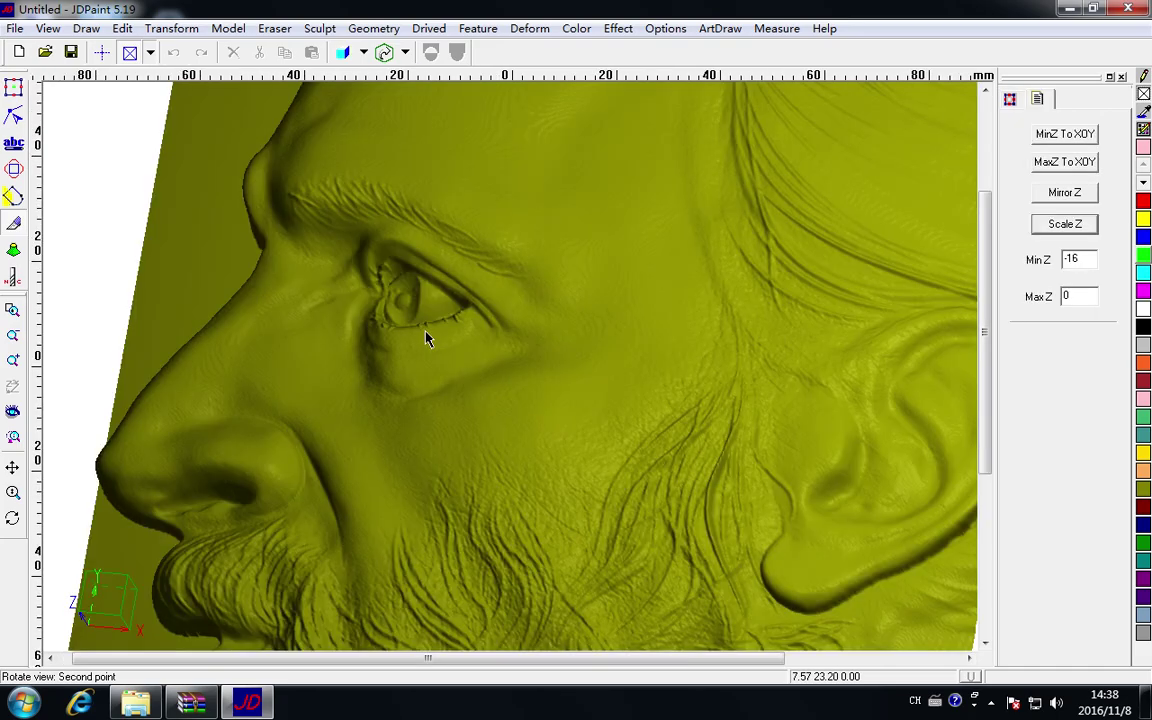
mouse_move(488, 373)
middle_mouse_down()
mouse_move(506, 357)
mouse_move(463, 378)
middle_mouse_up()
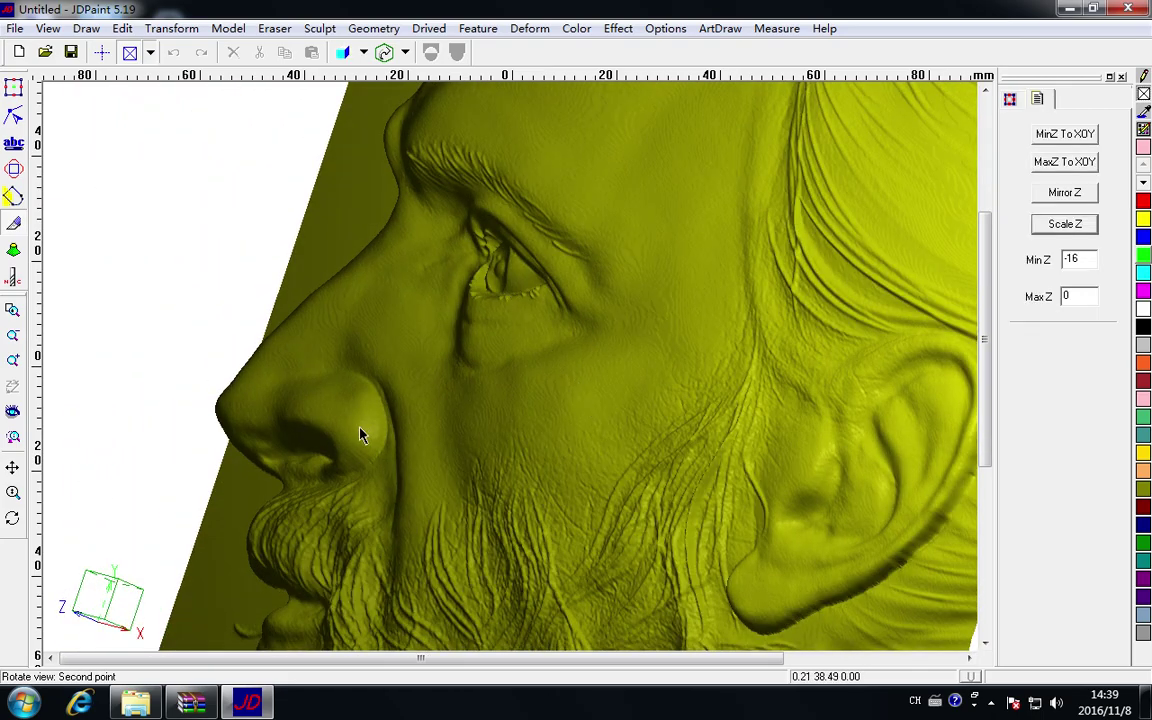
middle_click_drag(595, 528, 625, 543)
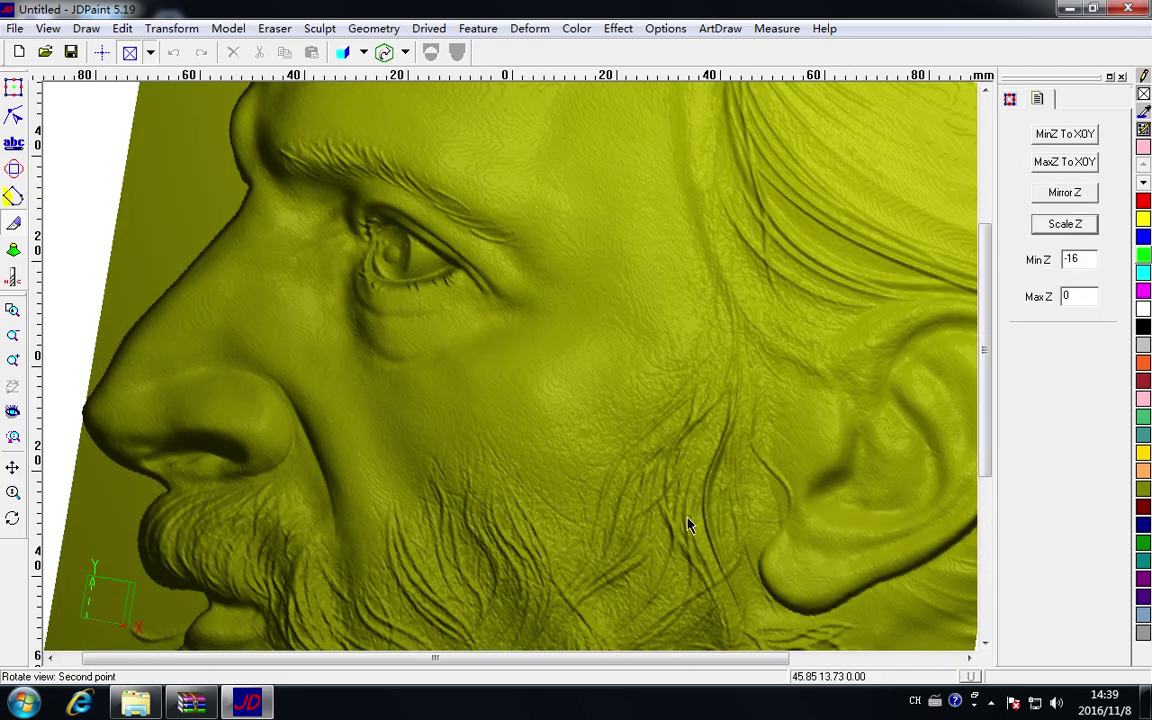
scroll(406, 473, "up", 3)
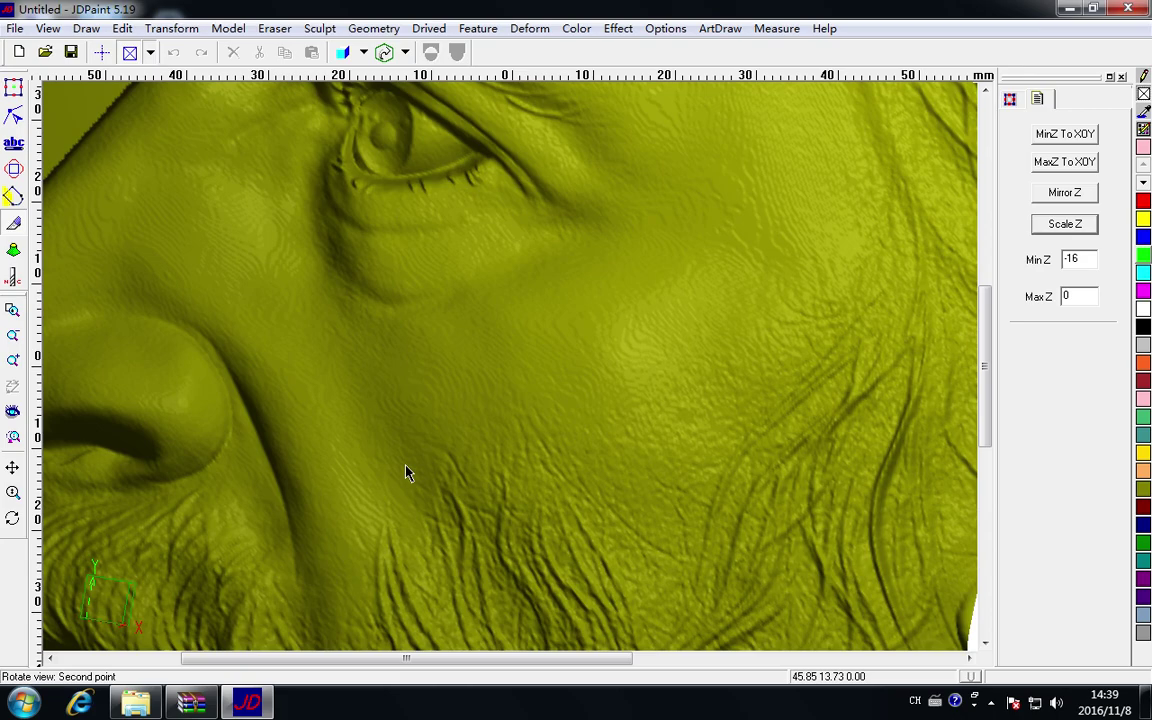
scroll(406, 473, "down", 3)
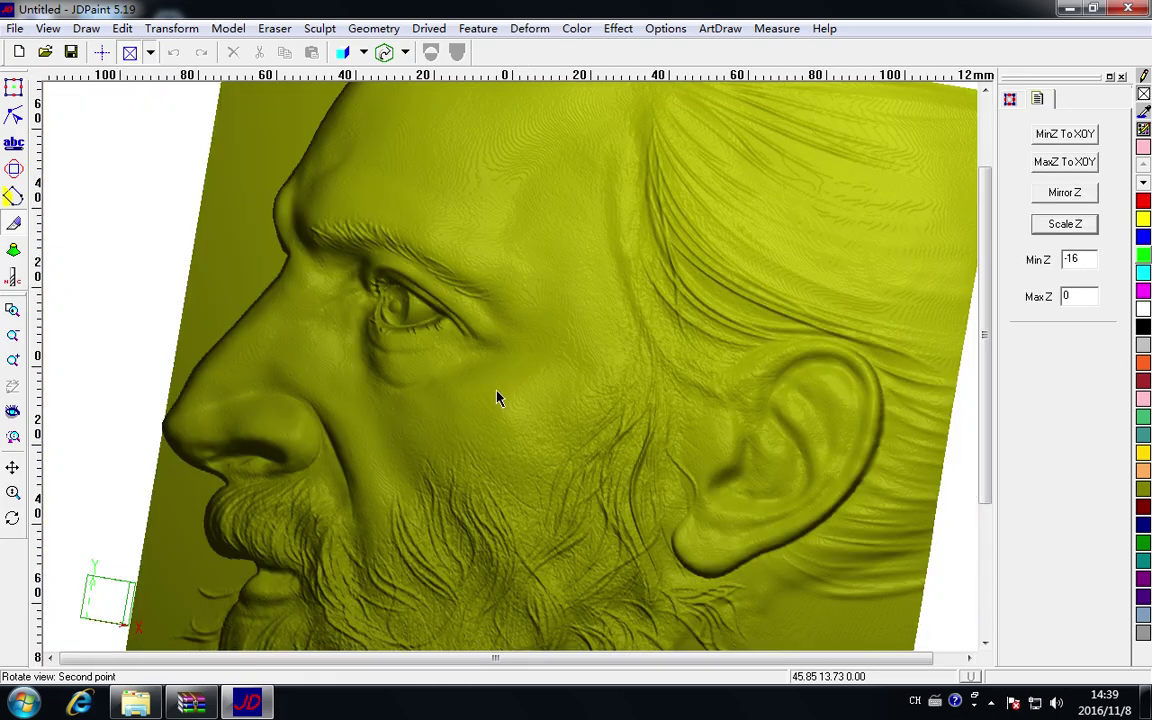
scroll(500, 399, "down", 2)
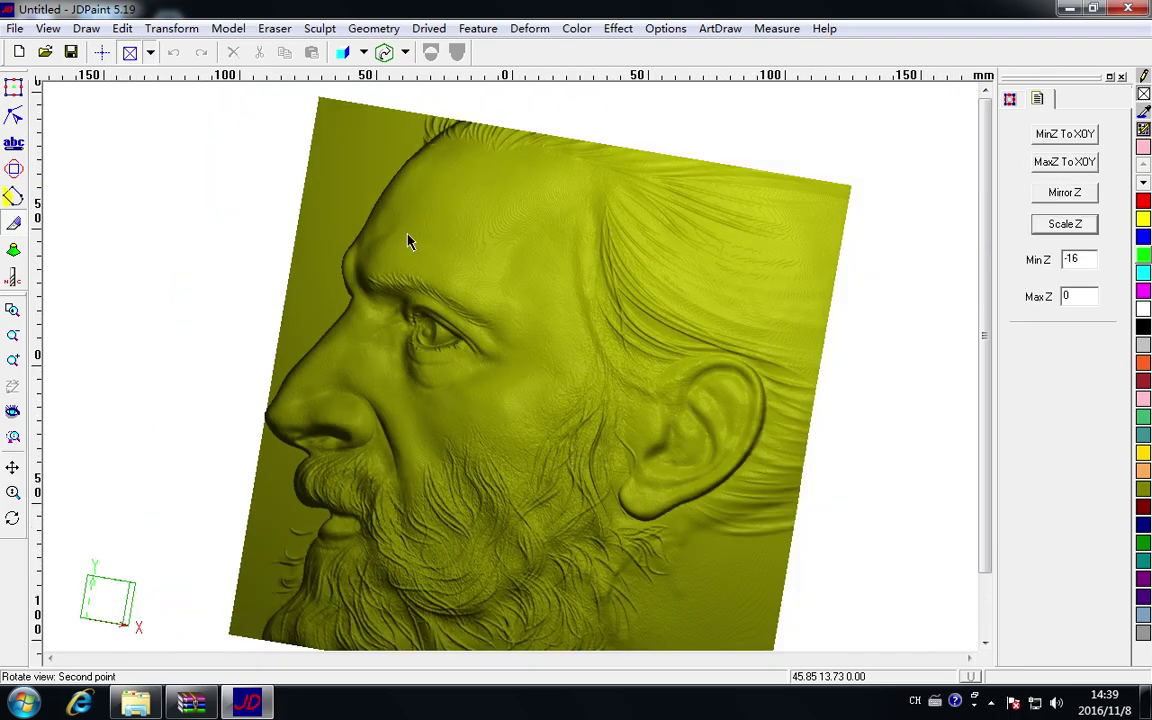
With the Select tool active, view the relief from the Front (XZ) and Right (YZ).
left_click(20, 88)
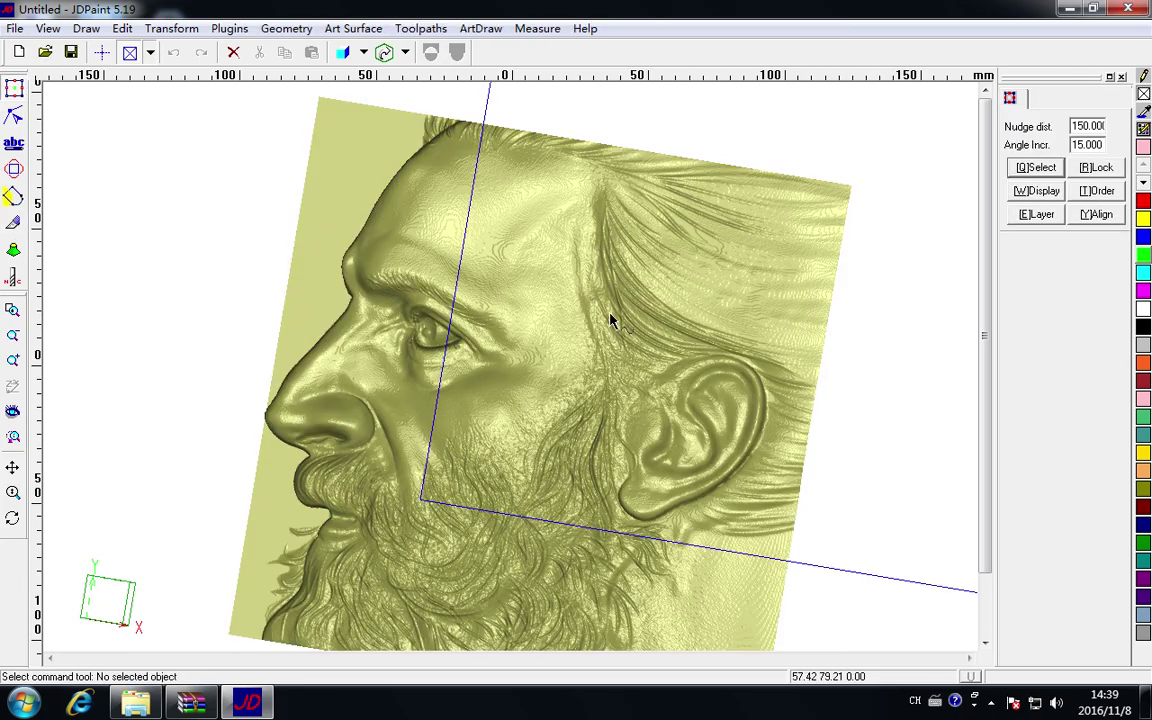
right_click(754, 129)
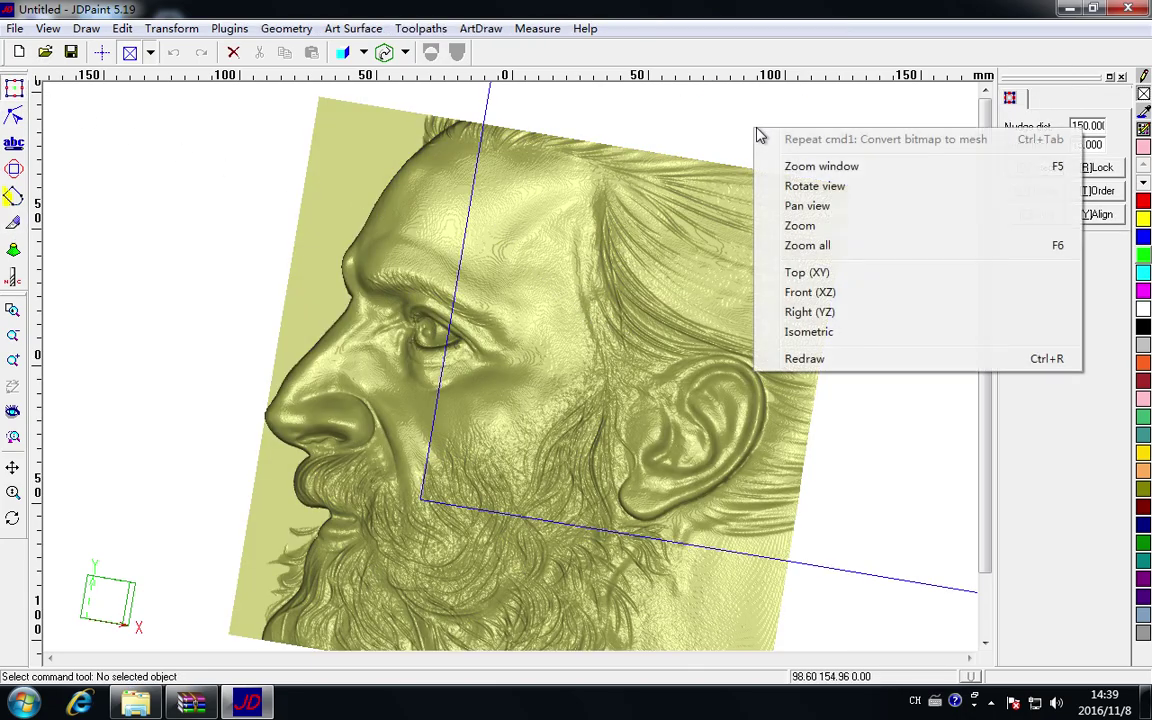
left_click(834, 293)
right_click(823, 143)
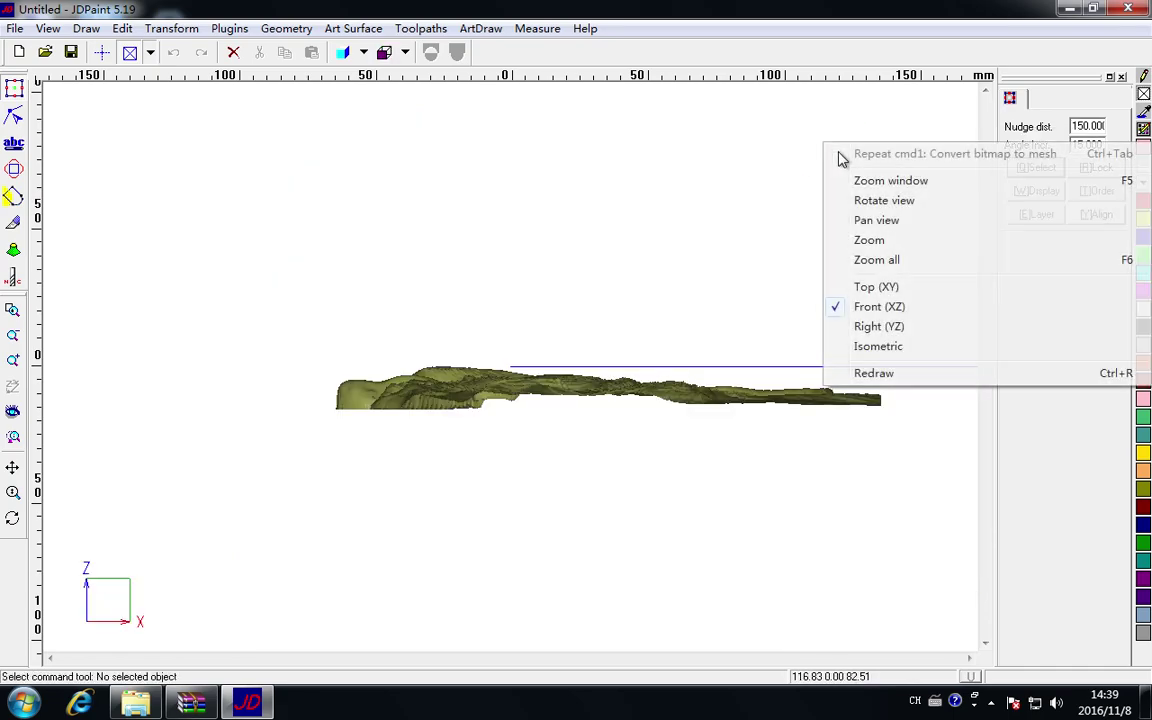
left_click(897, 328)
Return to the Top (XY) view and box-select the whole relief surface.
right_click(756, 123)
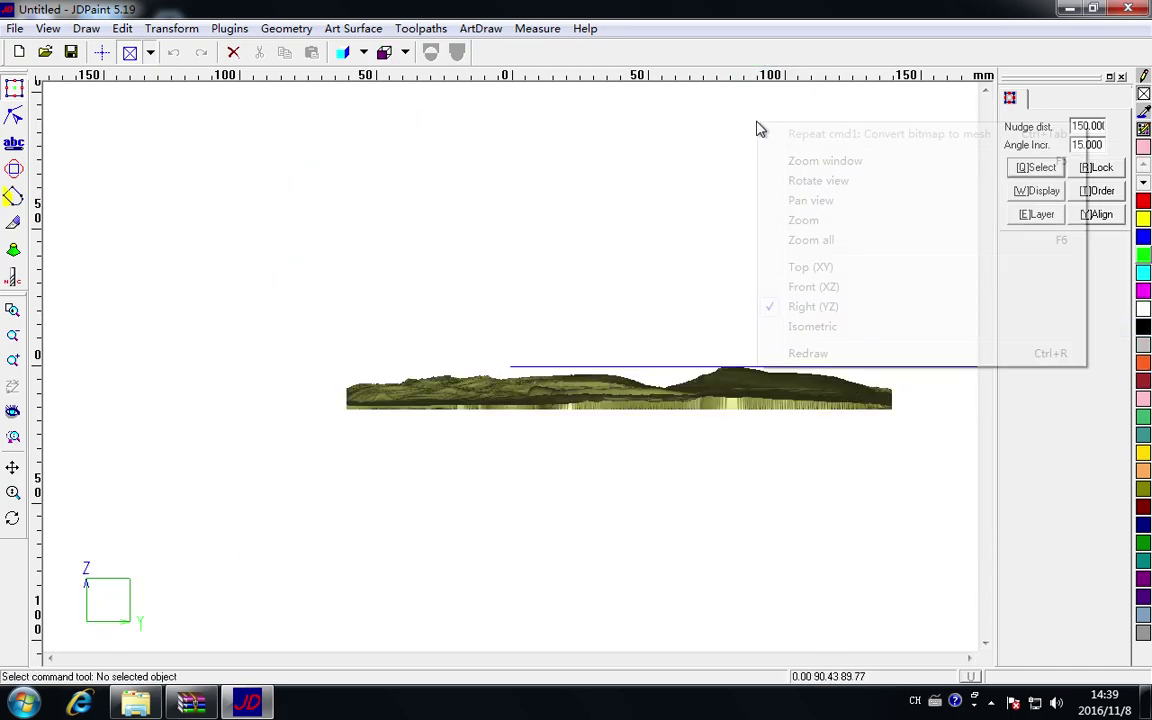
left_click(825, 265)
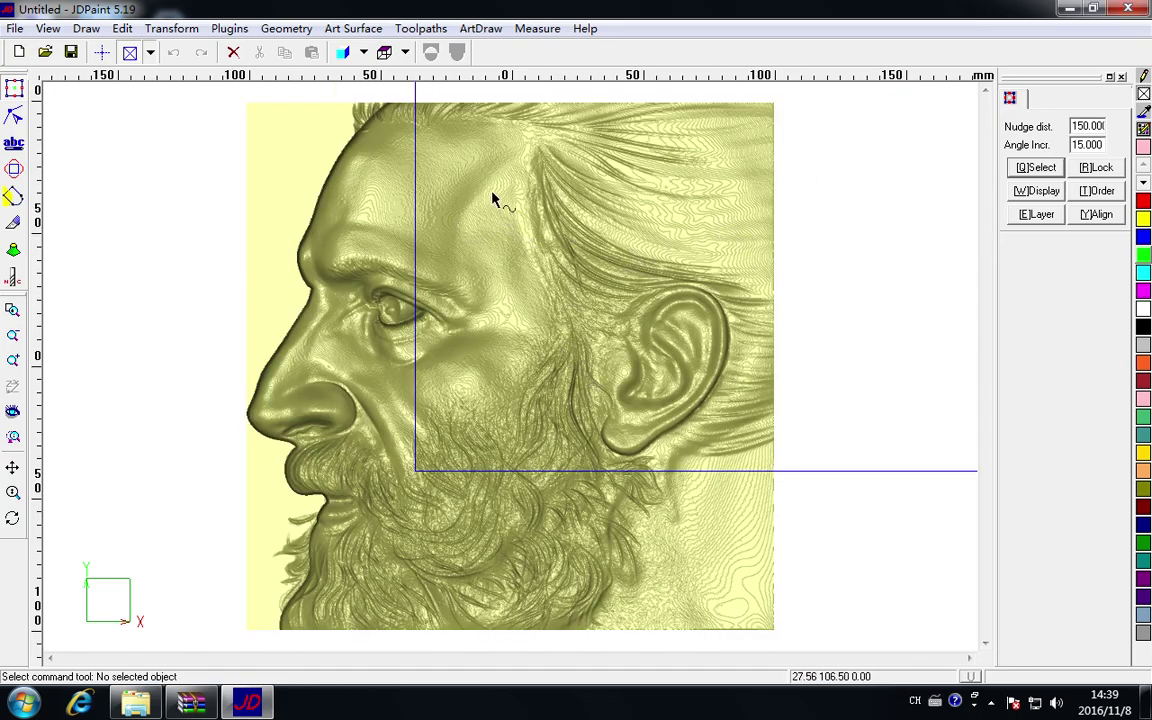
left_click_drag(809, 137, 125, 677)
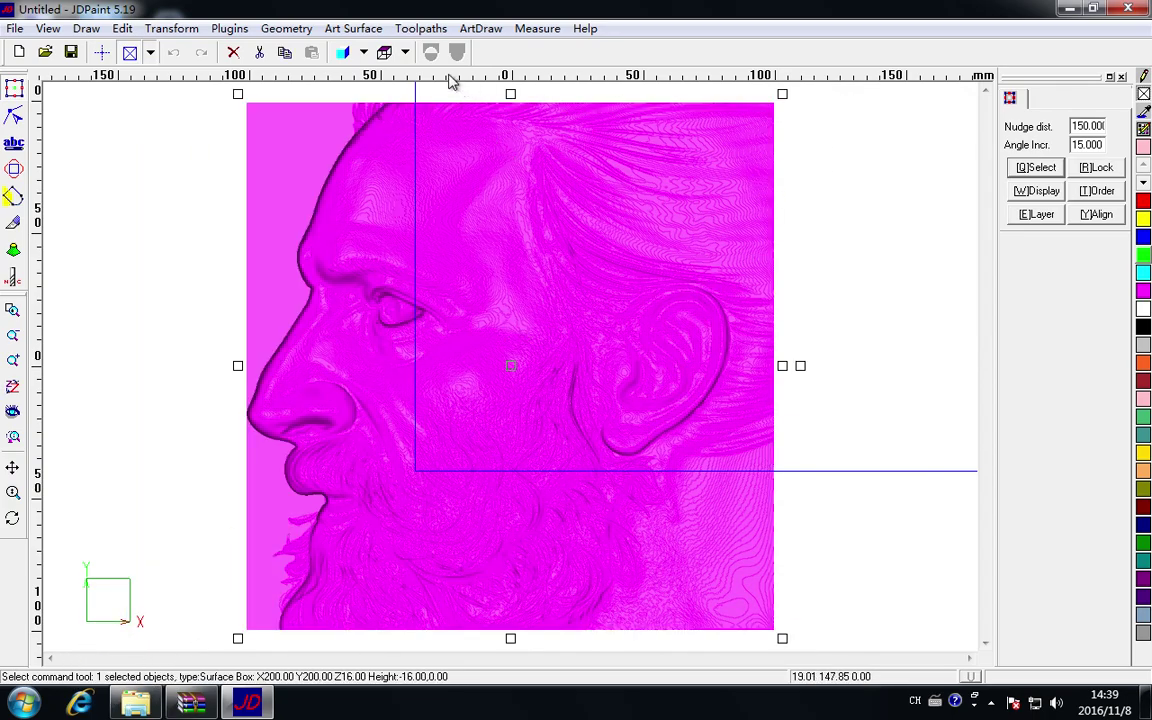
Start the Toolpath wizard for a Surface finish with Parallel moves and 16 cut depth.
left_click(420, 28)
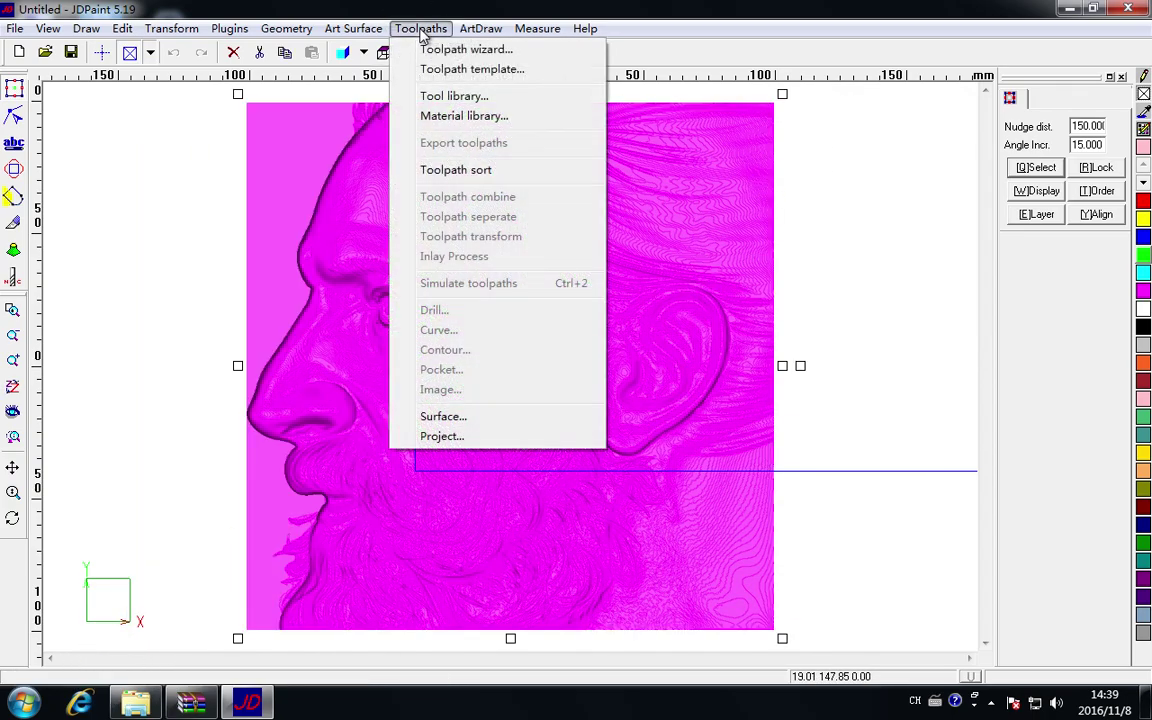
left_click(503, 55)
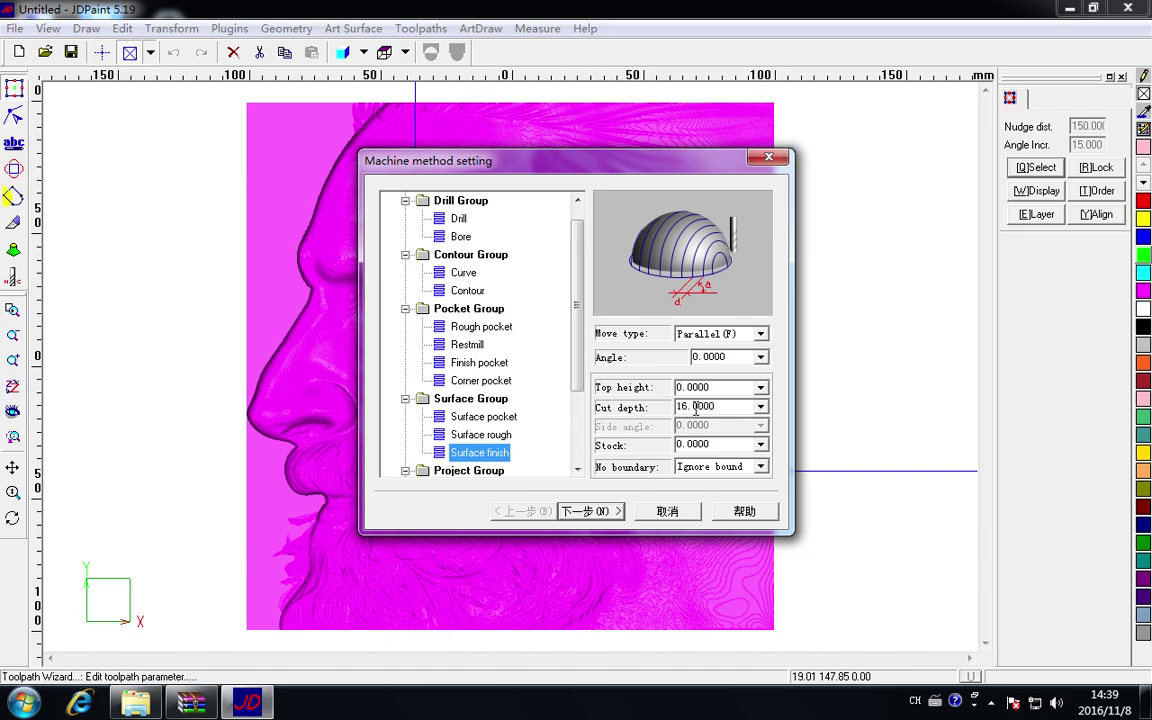
Pick the tapered [TFlat]JD-30-0.20 cutter from the tool library and advance to Machine parameter.
left_click(575, 511)
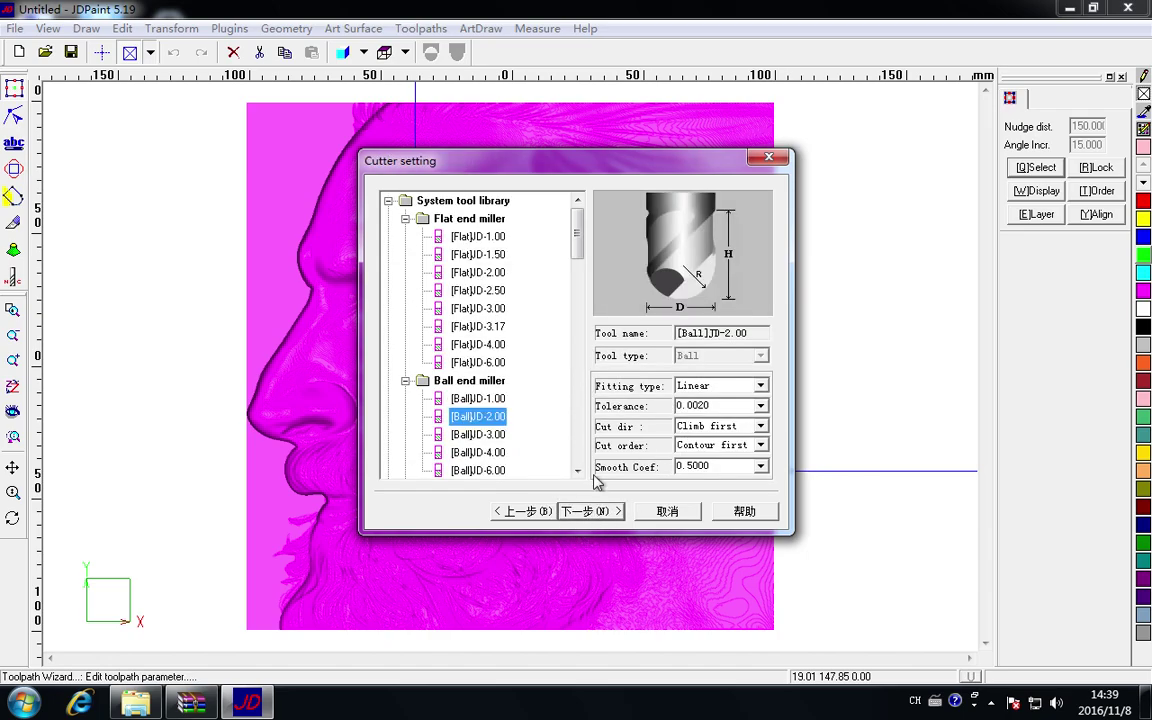
left_click_drag(578, 237, 575, 322)
left_click(476, 254)
left_click(488, 306)
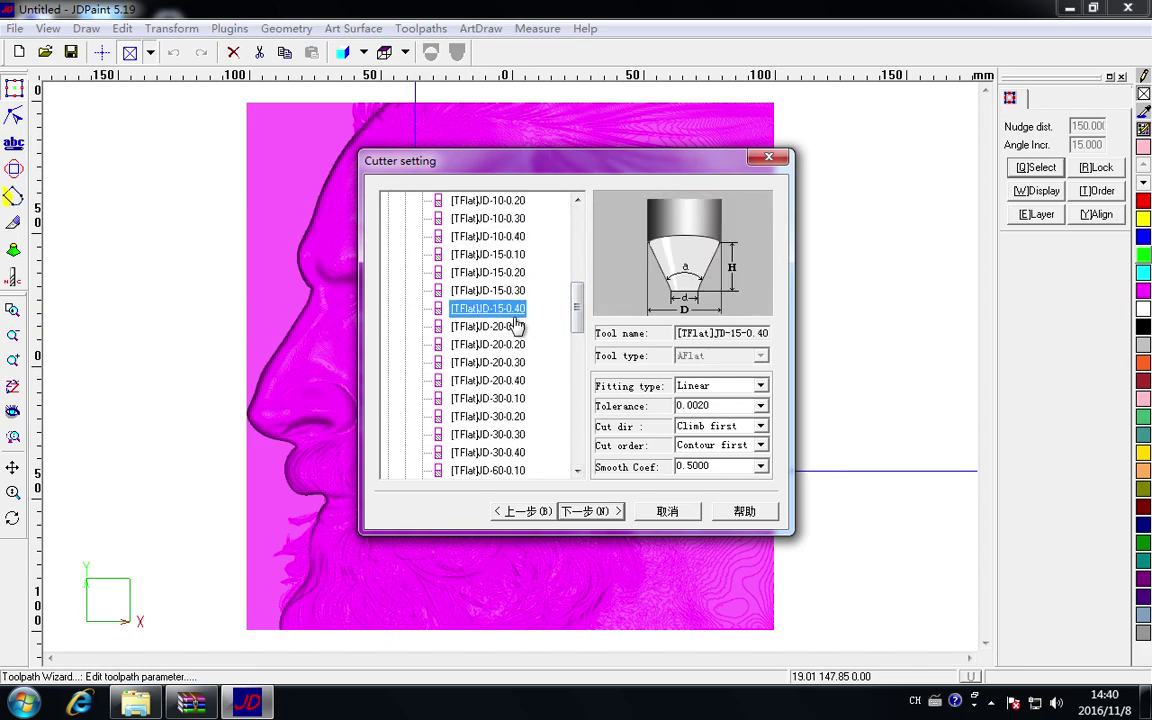
left_click(500, 344)
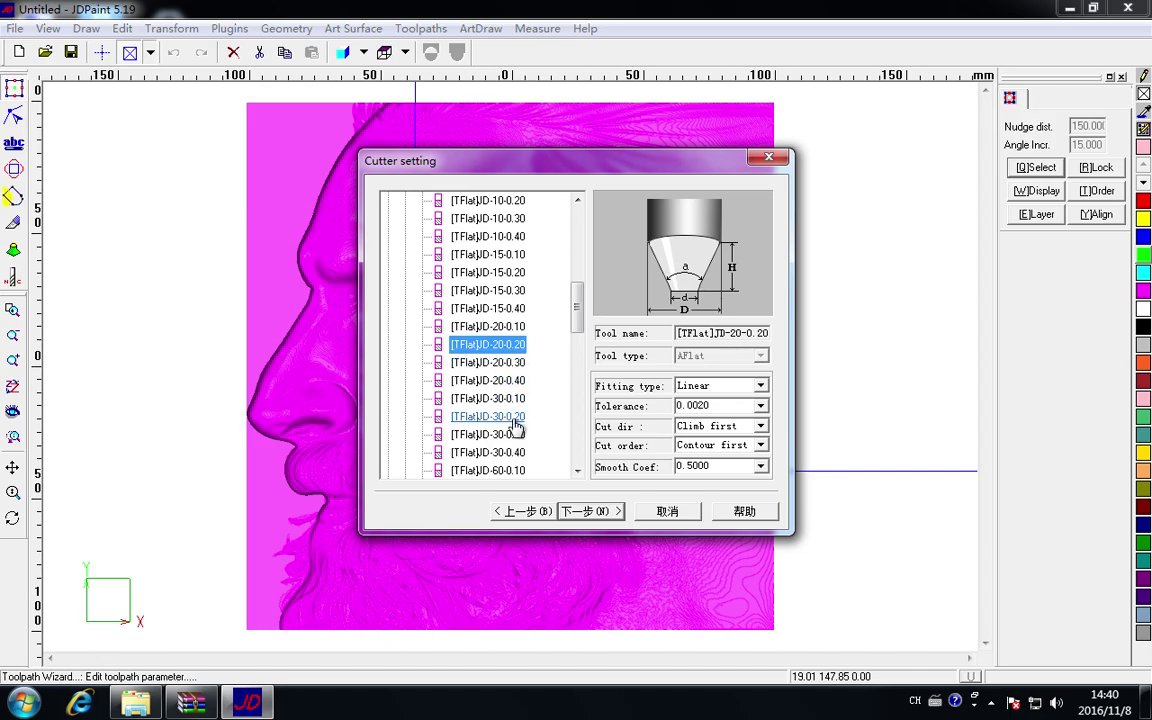
left_click(505, 416)
scroll(574, 303, "down", 1)
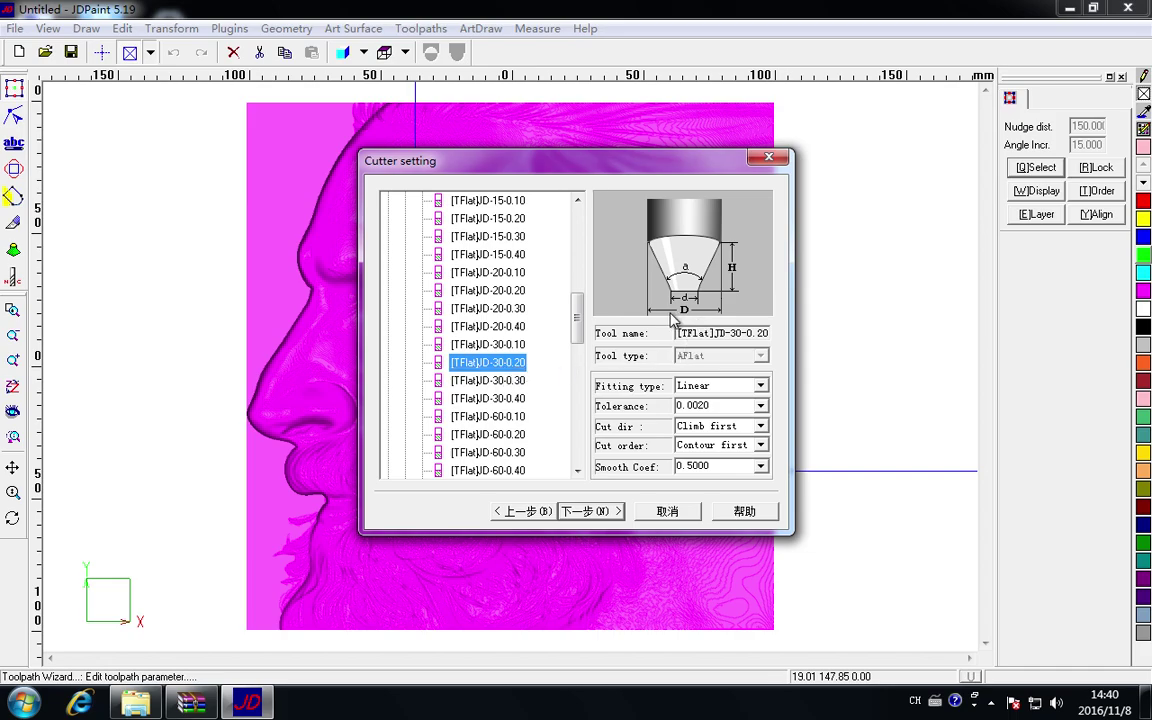
left_click(590, 511)
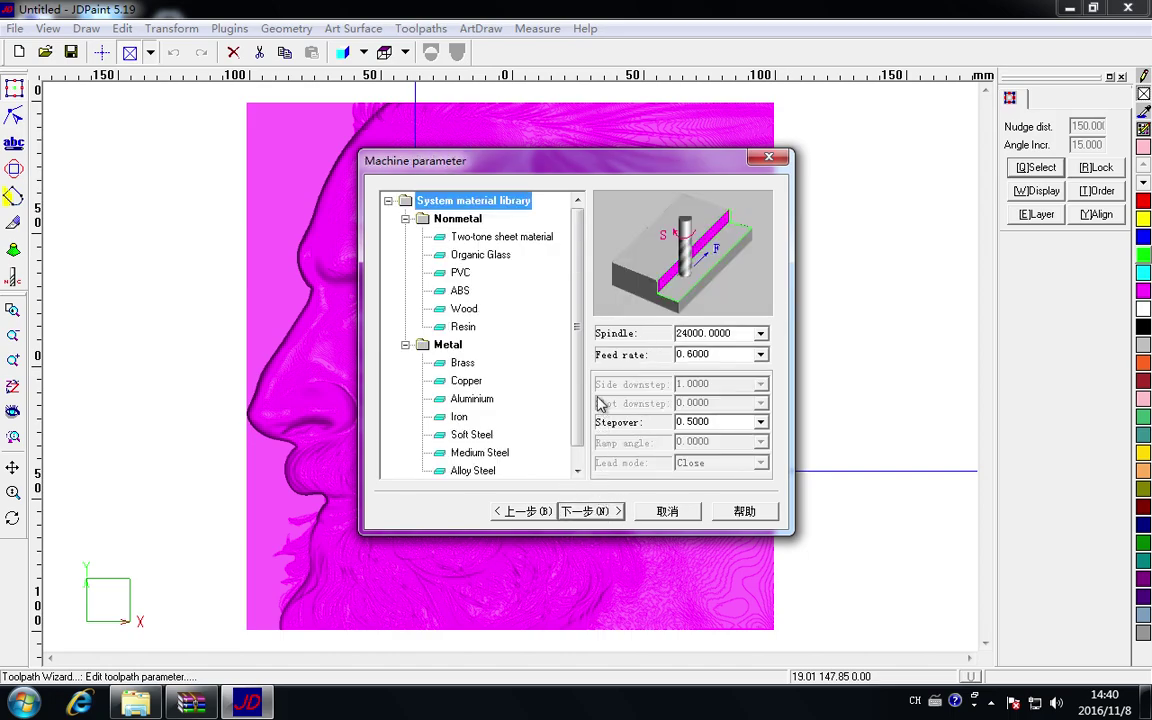
Change the Stepover from 0.5 to 0.1.
left_click(721, 428)
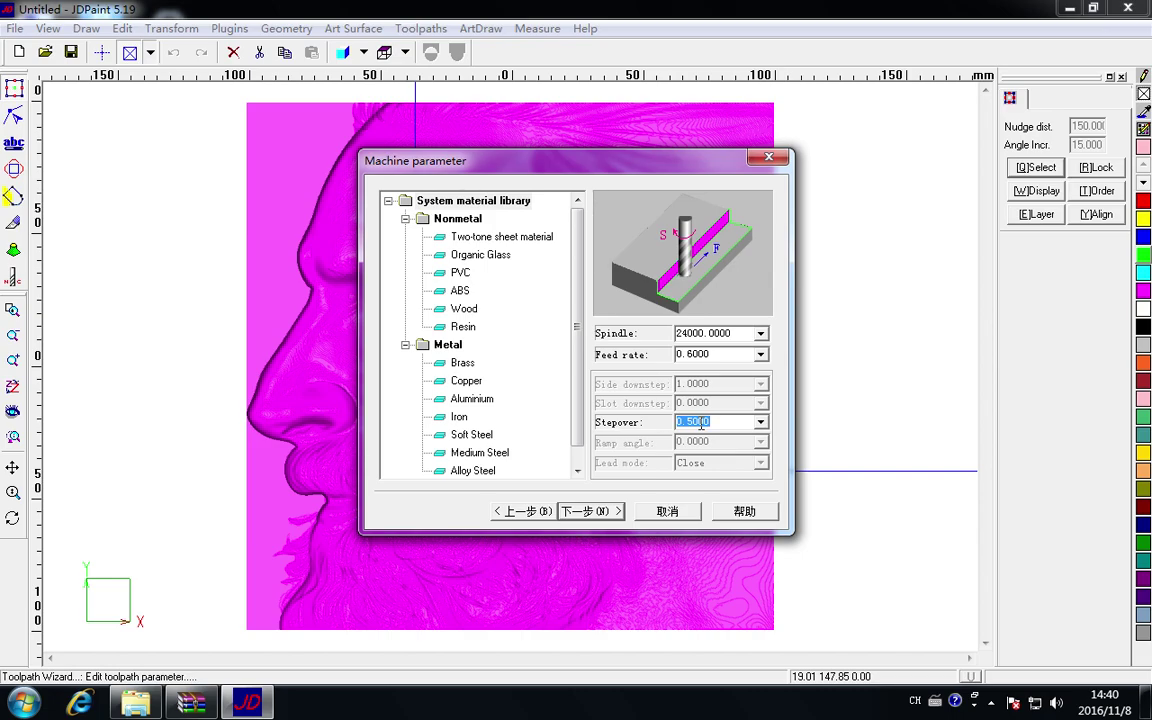
left_click(736, 421)
key("BackSpace")
type("1")
Finish the wizard to calculate the parallel toolpaths, then bring up the jdpaint5.19.zip WinRAR window.
left_click(590, 511)
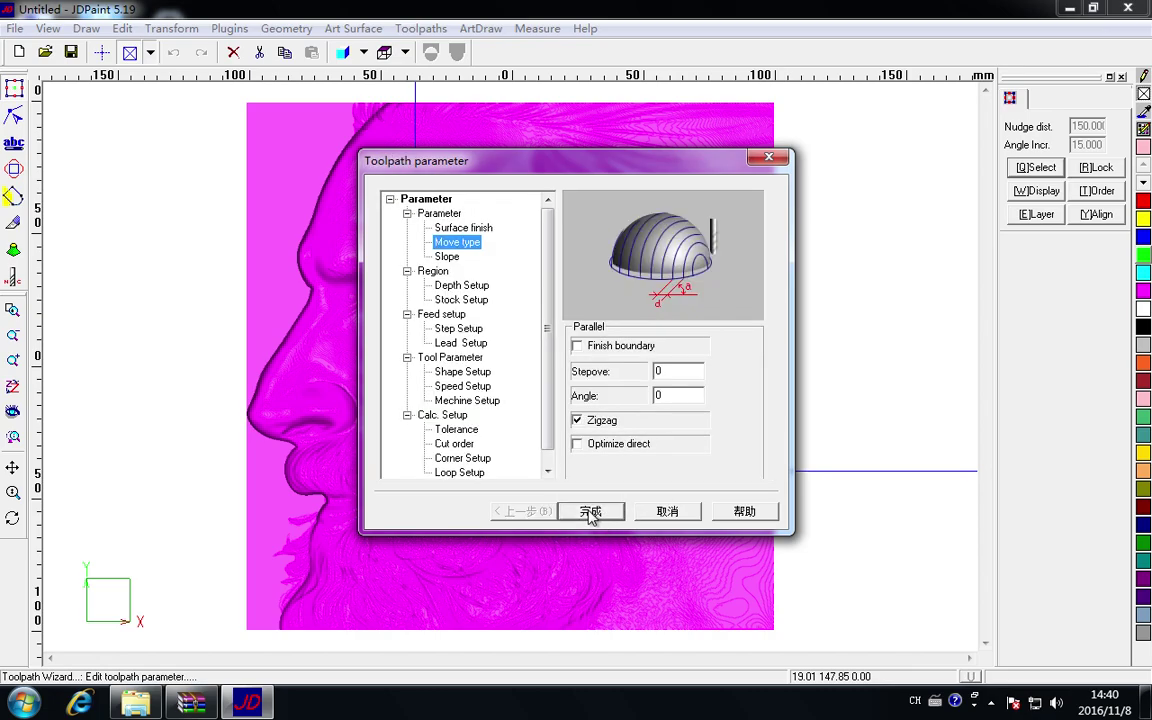
left_click(590, 511)
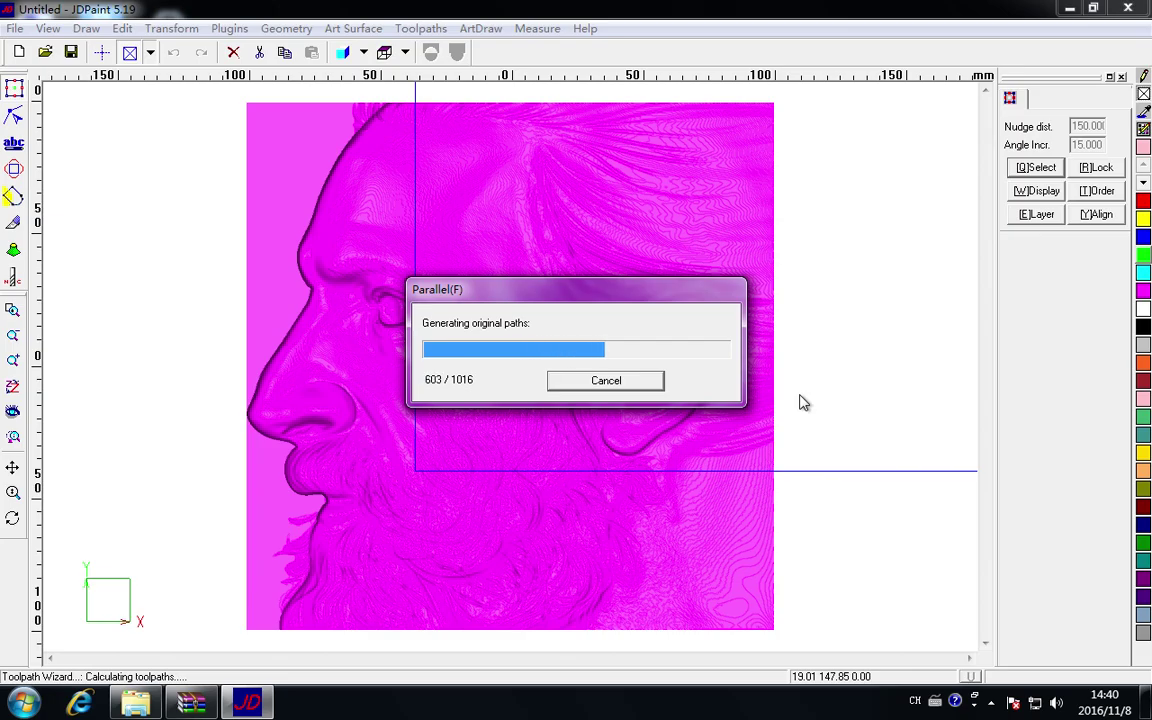
left_click(190, 703)
Scroll to the end of the archive list, then look inside the Cfg and Filter folders.
scroll(378, 378, "down", 1)
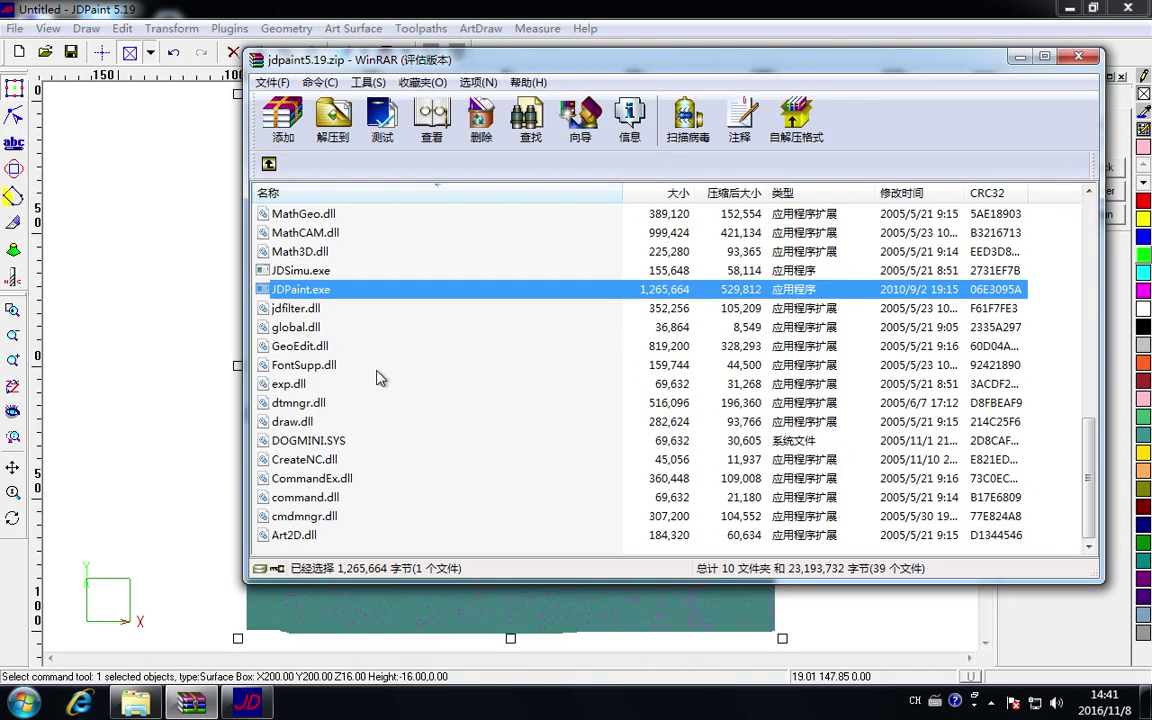
key("End")
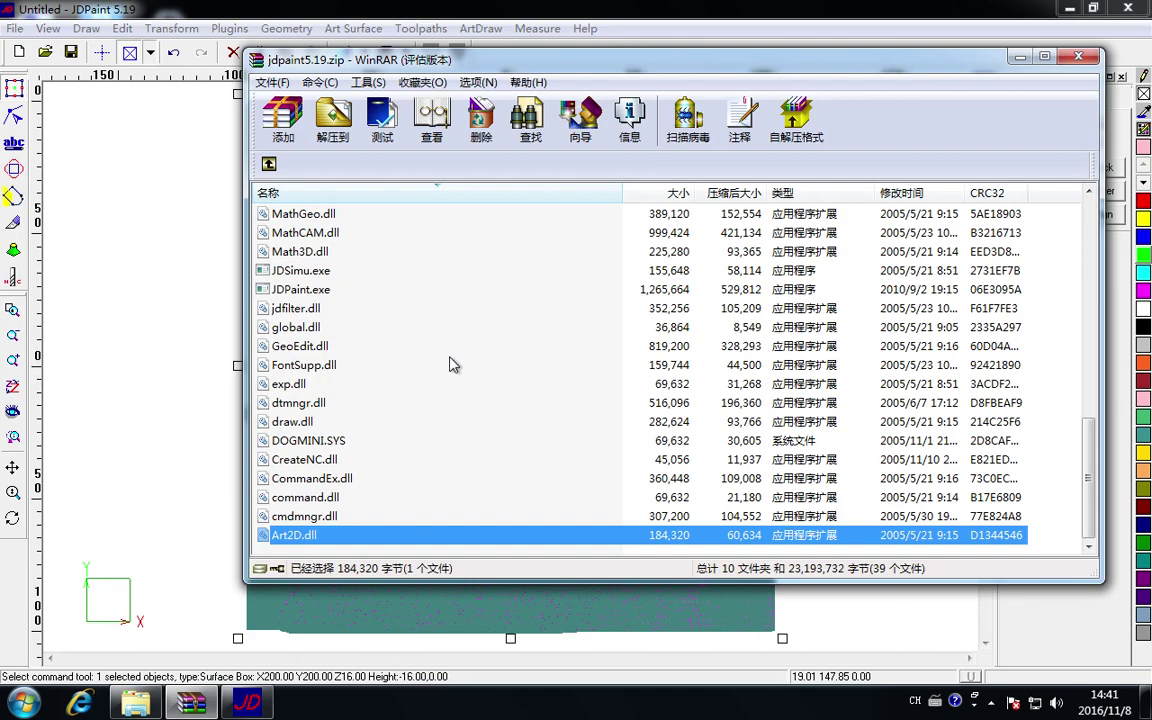
left_click_drag(1088, 478, 1111, 200)
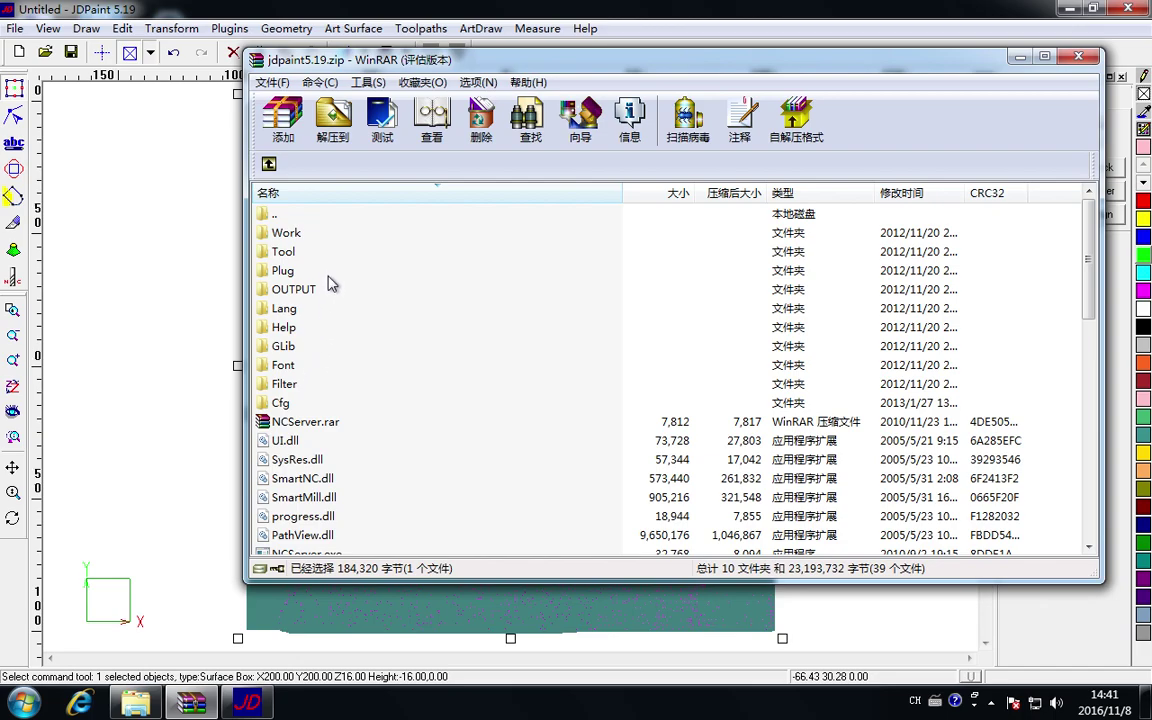
scroll(308, 315, "down", 1)
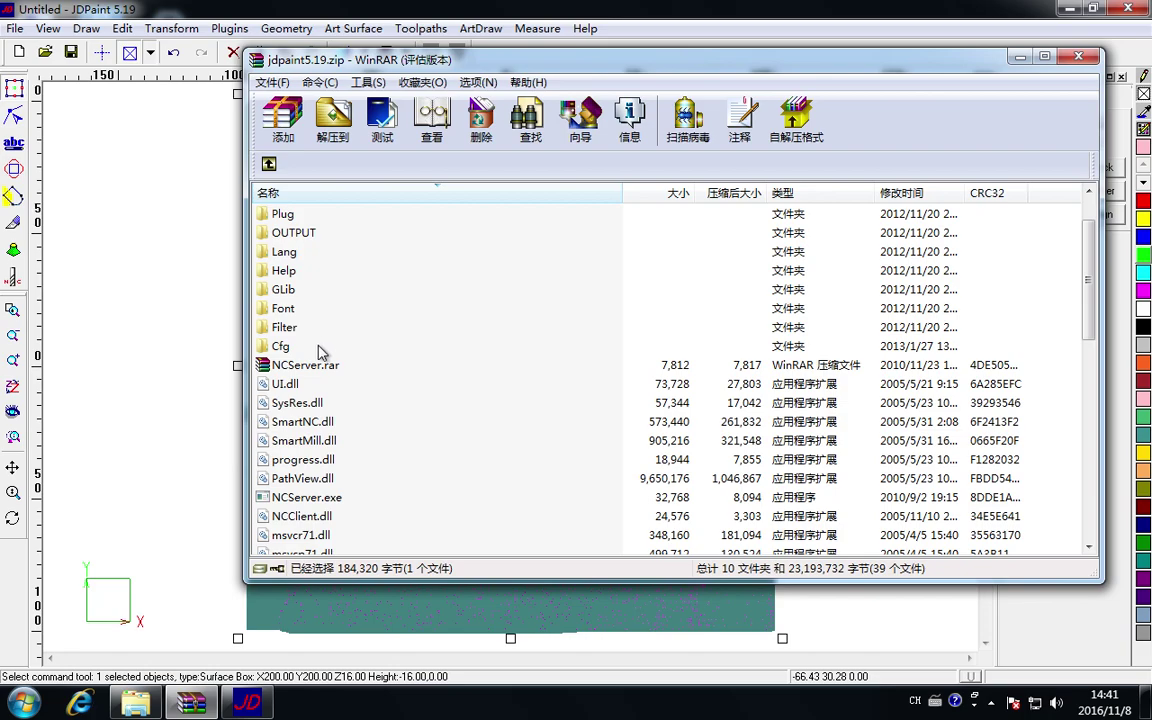
double_click(322, 347)
key("BackSpace")
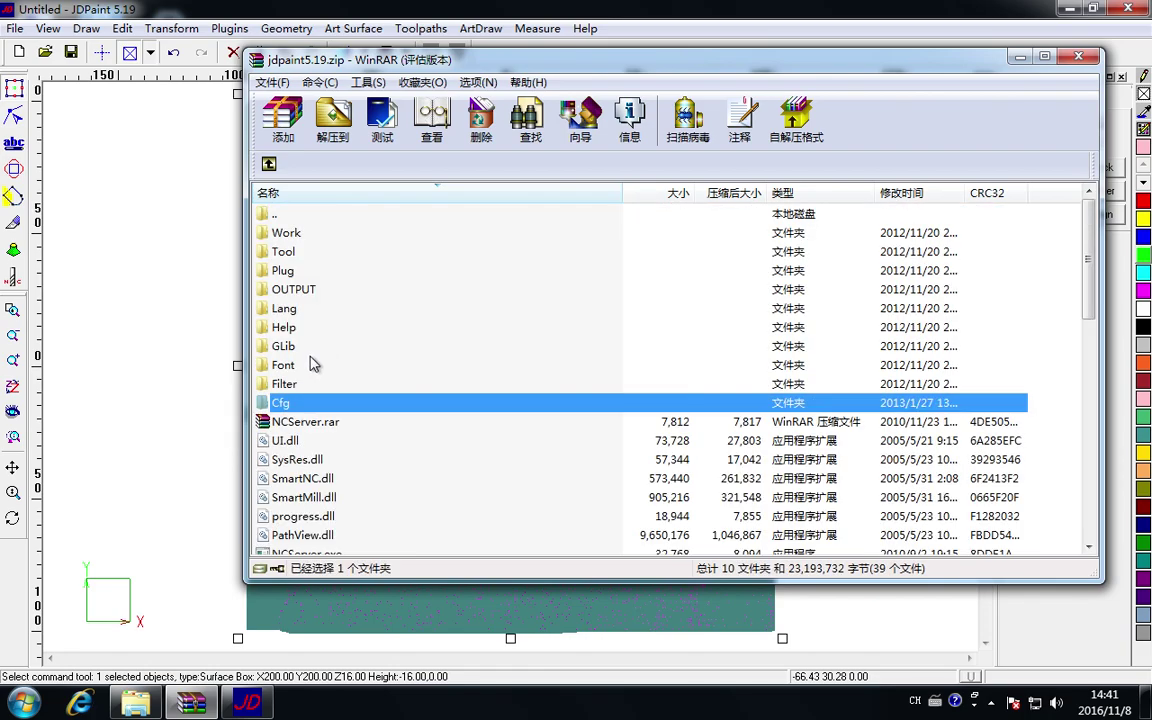
left_click(310, 385)
double_click(310, 385)
key("BackSpace")
Look inside the Font, Lang and OUTPUT folders, returning to the archive root each time.
double_click(313, 367)
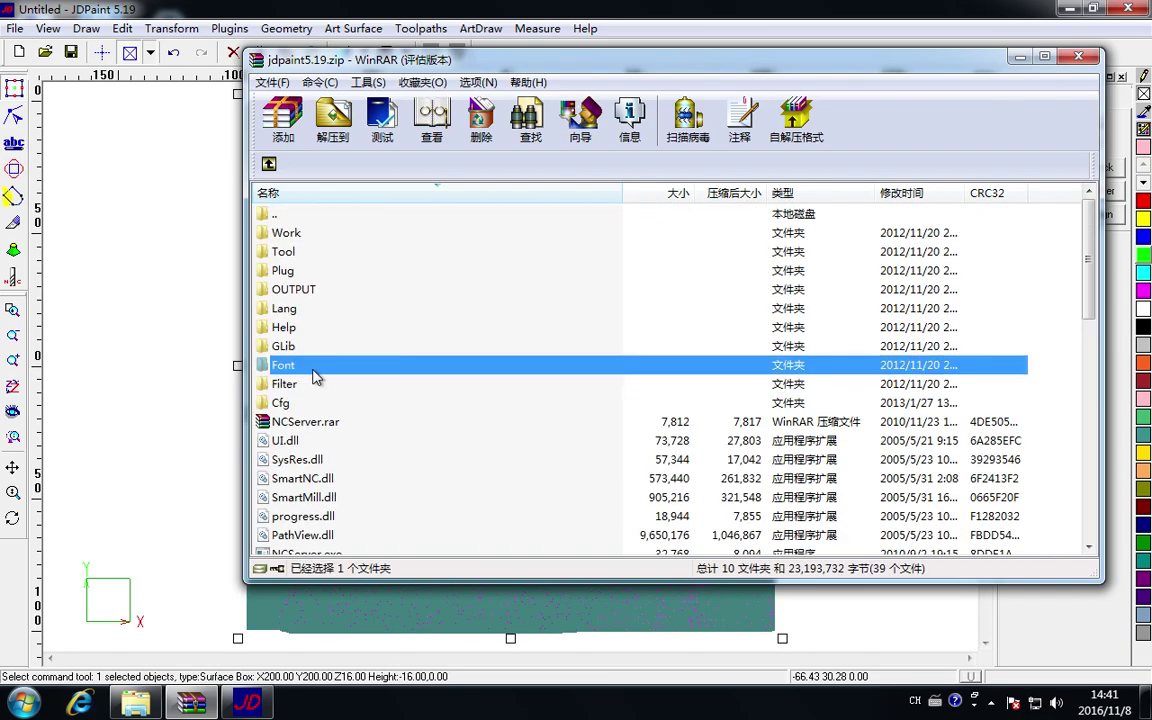
key("BackSpace")
left_click(313, 327)
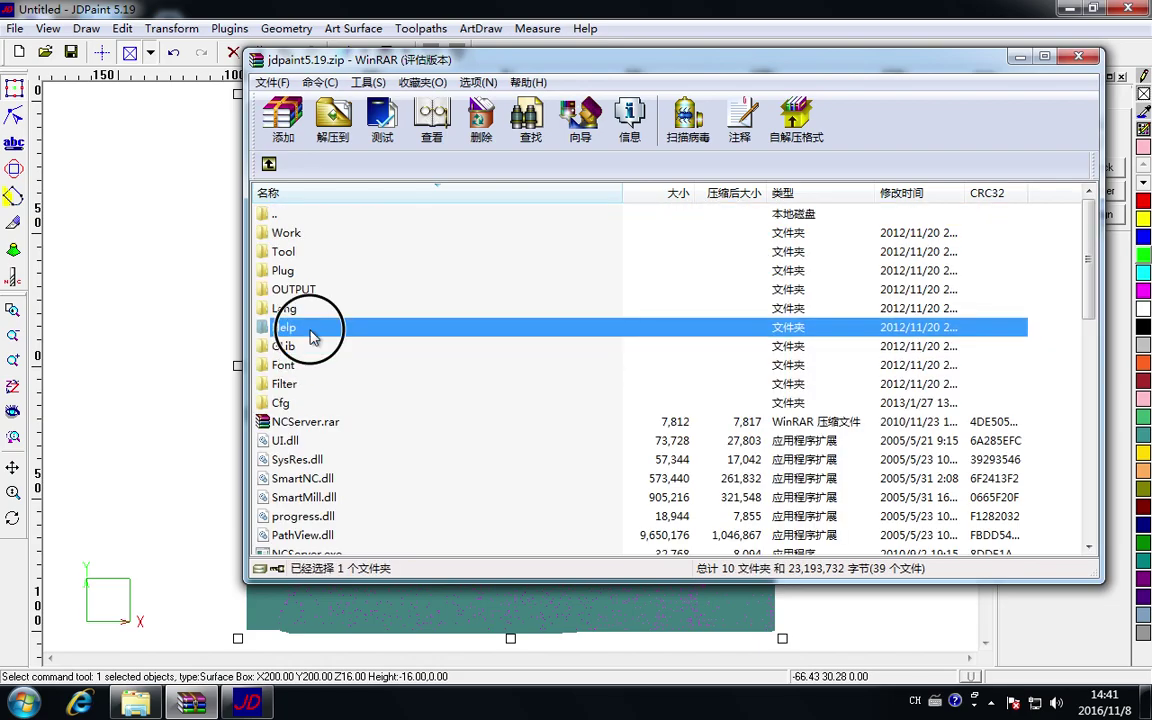
left_click(310, 310)
double_click(310, 310)
key("BackSpace")
left_click(313, 291)
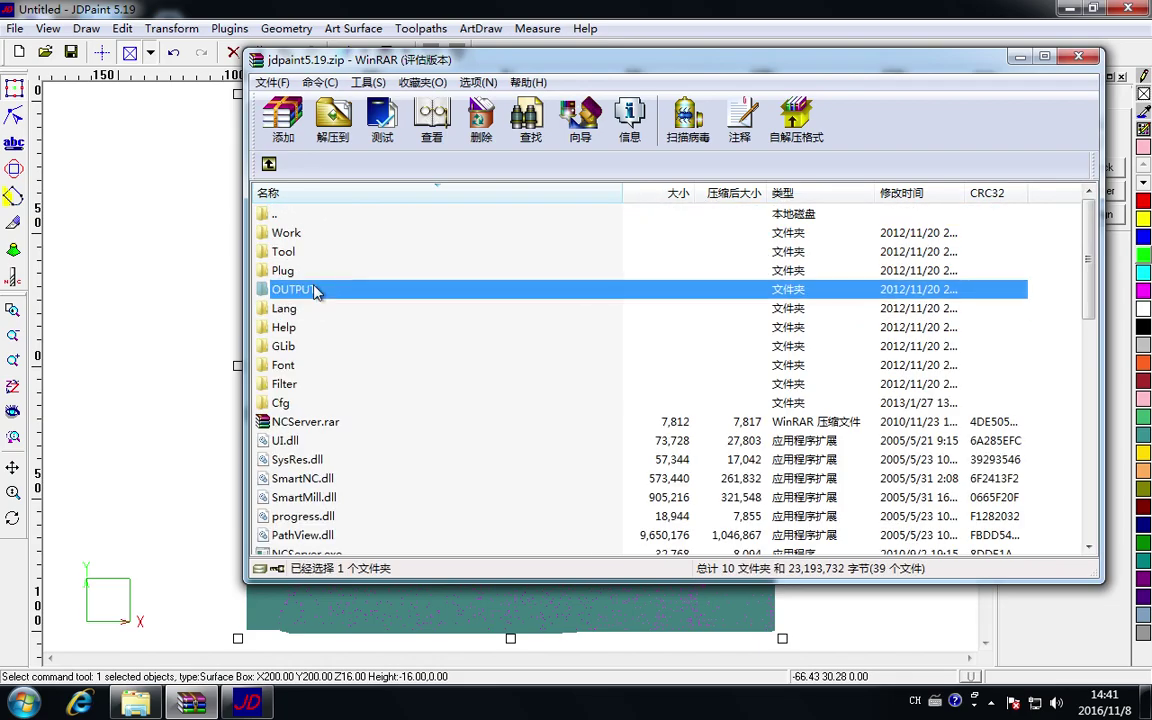
double_click(315, 291)
key("BackSpace")
Open the Plug folder and browse its plugins such as ArtSurfX.plg, ArtSurfVS.plg and Advert.plg.
left_click(300, 270)
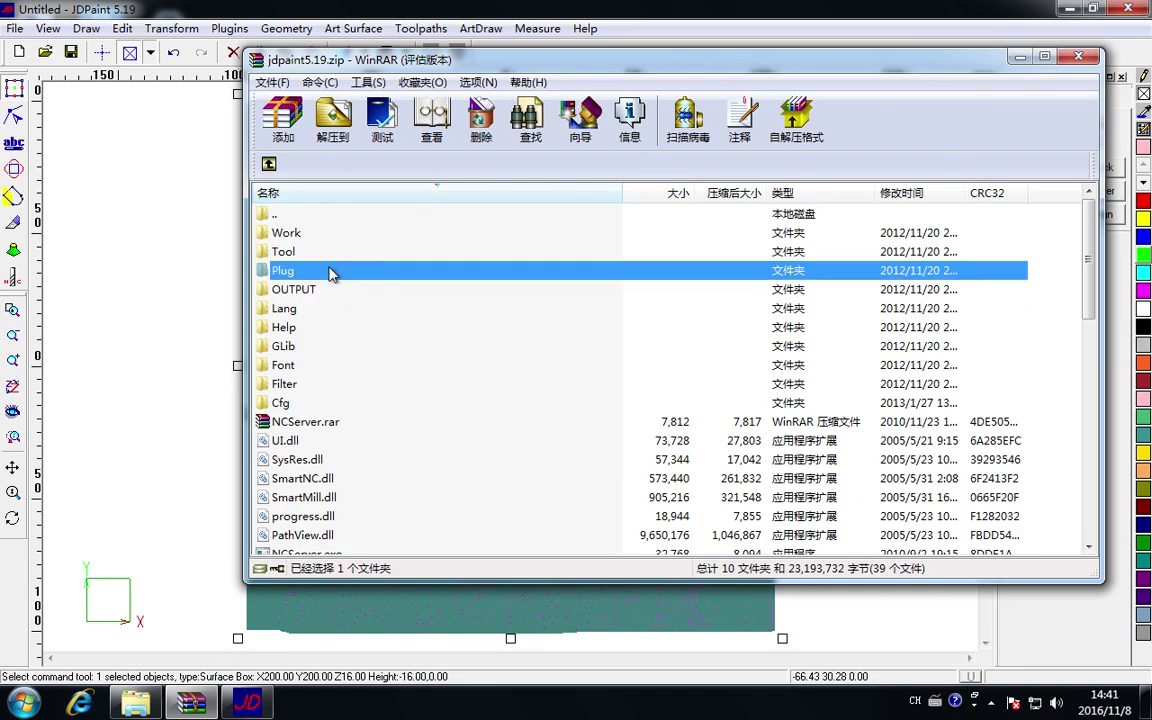
double_click(310, 270)
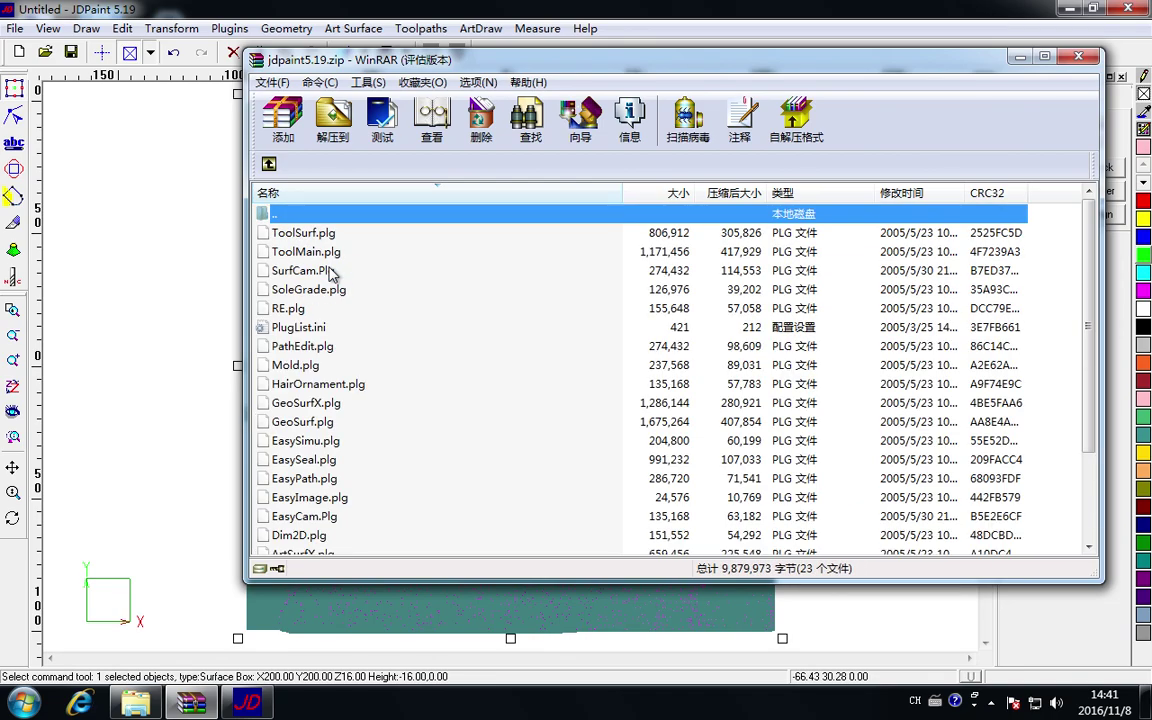
scroll(363, 463, "down", 2)
left_click(363, 442)
left_click(365, 462)
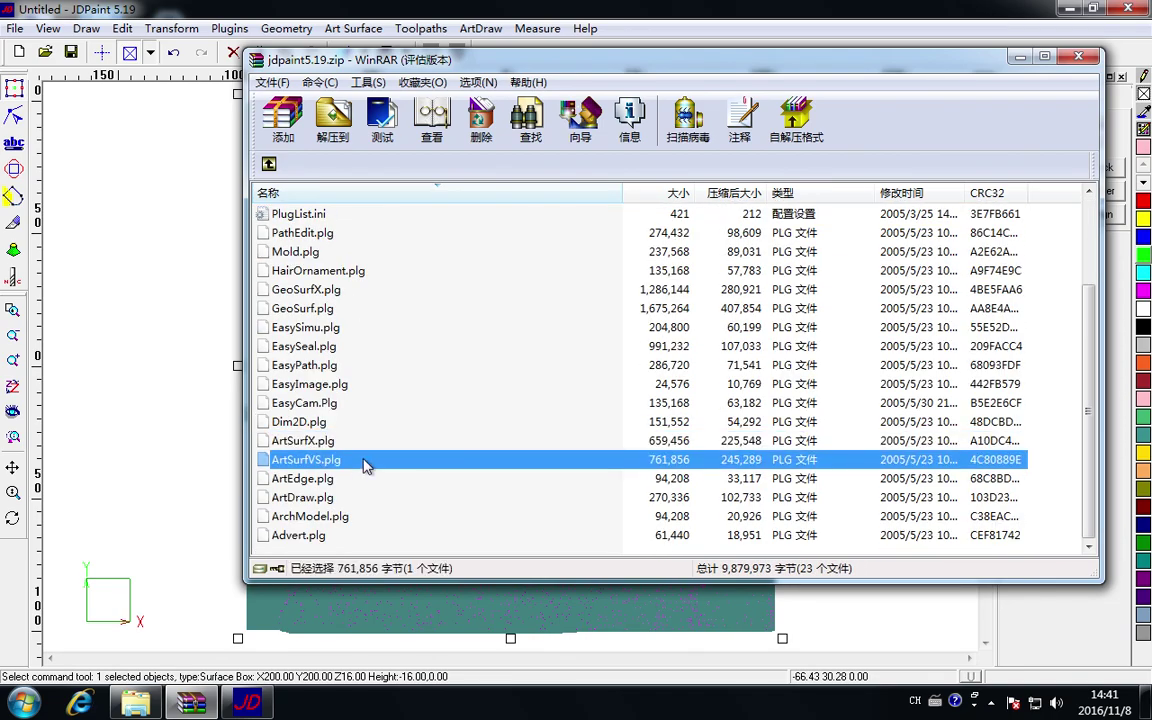
key("Down")
key("Down")
key("Down")
key("Down")
key("Up")
key("Up")
key("Up")
key("Up")
key("Up")
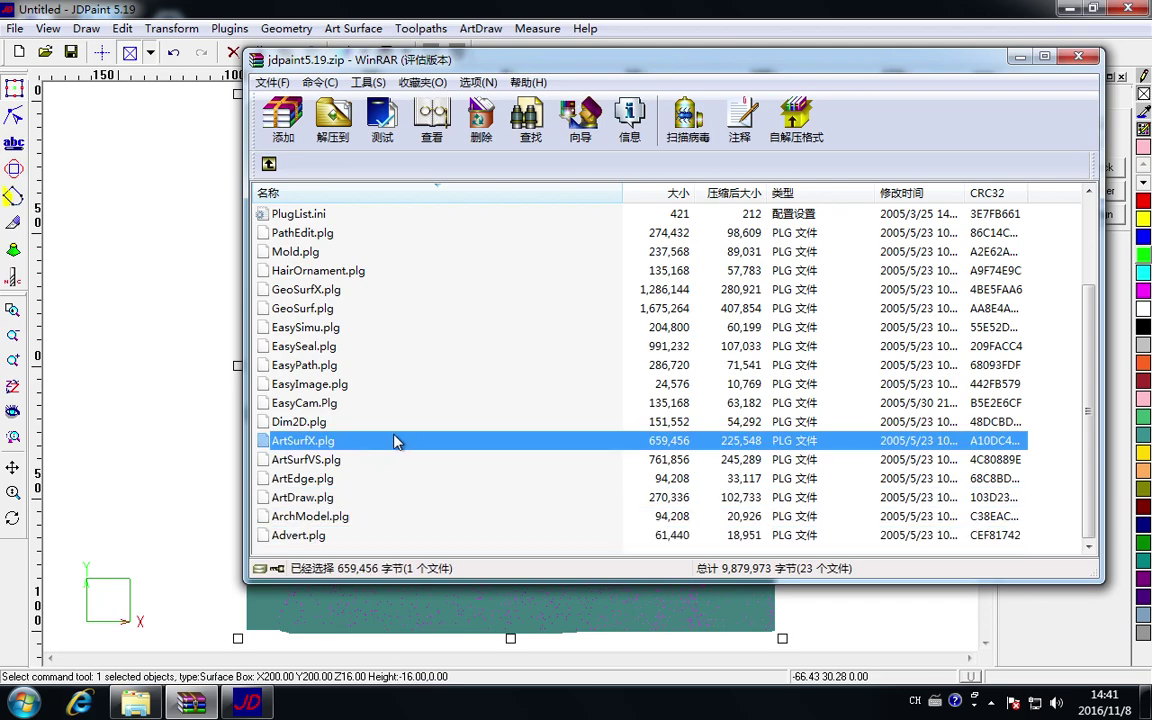
left_click(328, 537)
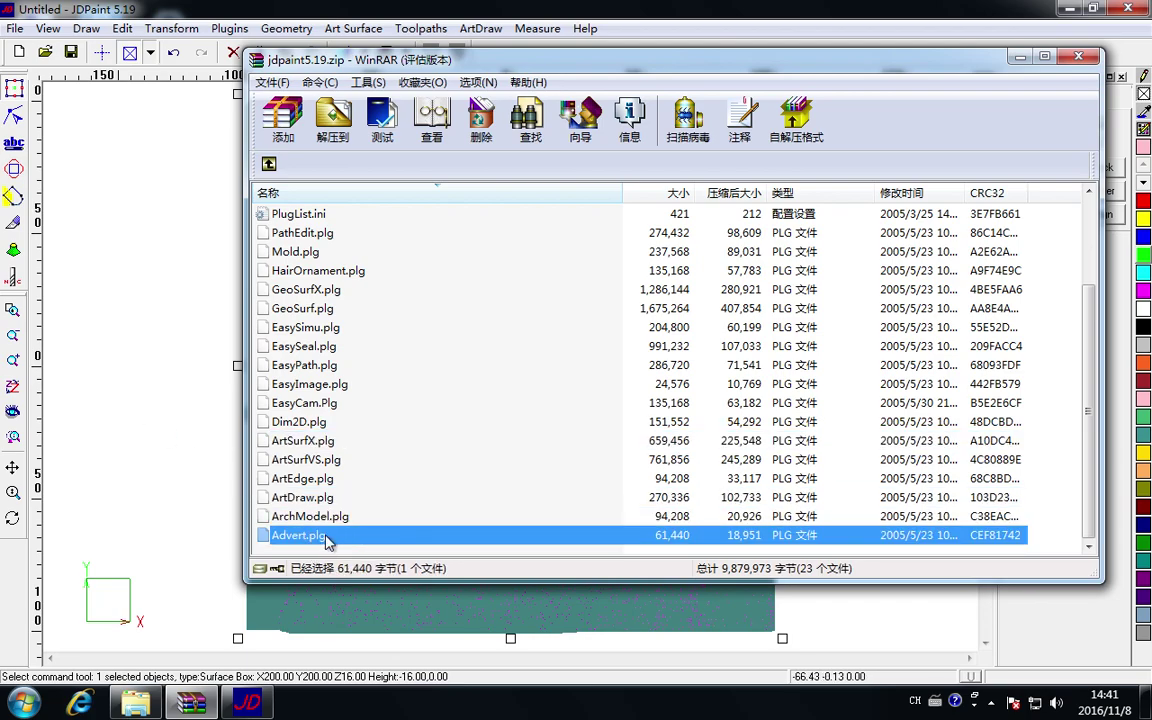
left_click_drag(328, 540, 190, 322)
Back in JDPaint, box-select the relief and its parallel finish toolpath together as 2 objects.
left_click(190, 322)
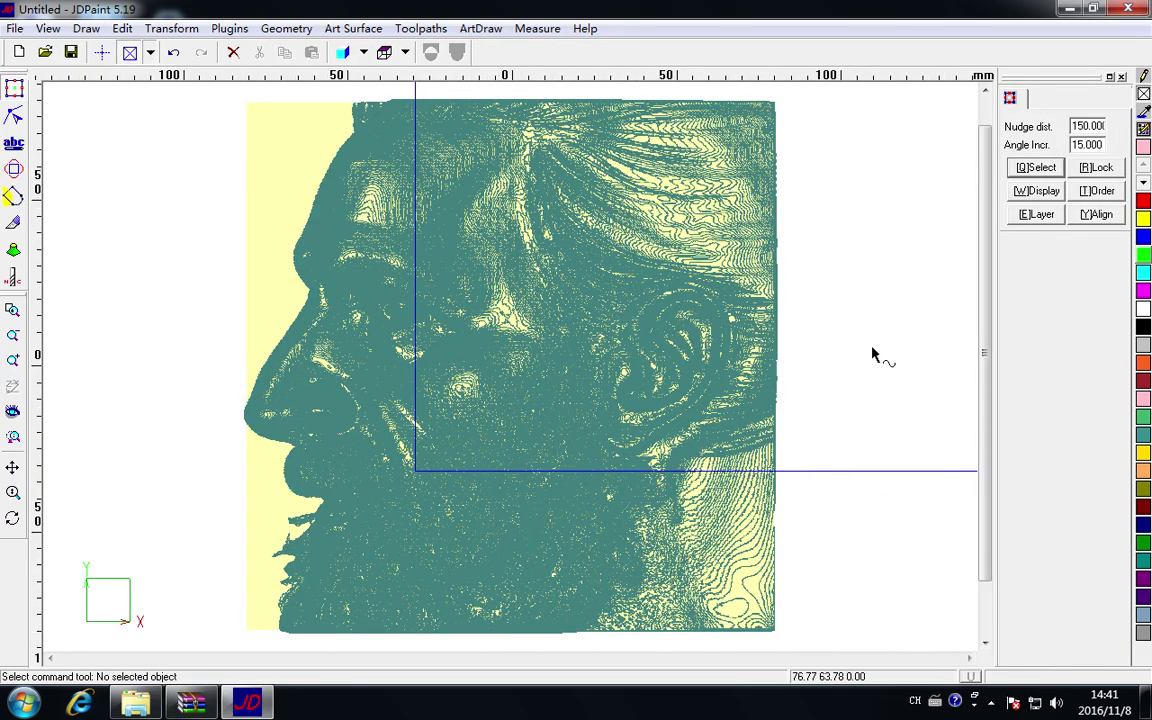
middle_click_drag(874, 355, 543, 313)
left_click(543, 312)
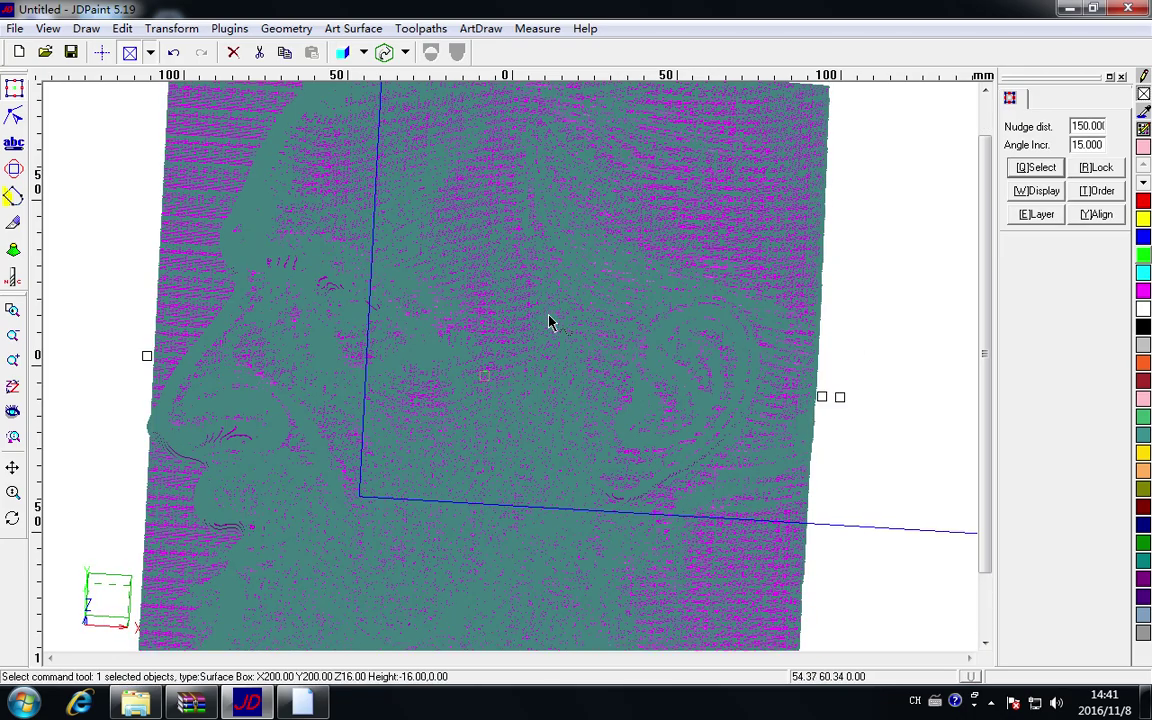
scroll(769, 360, "up", 3)
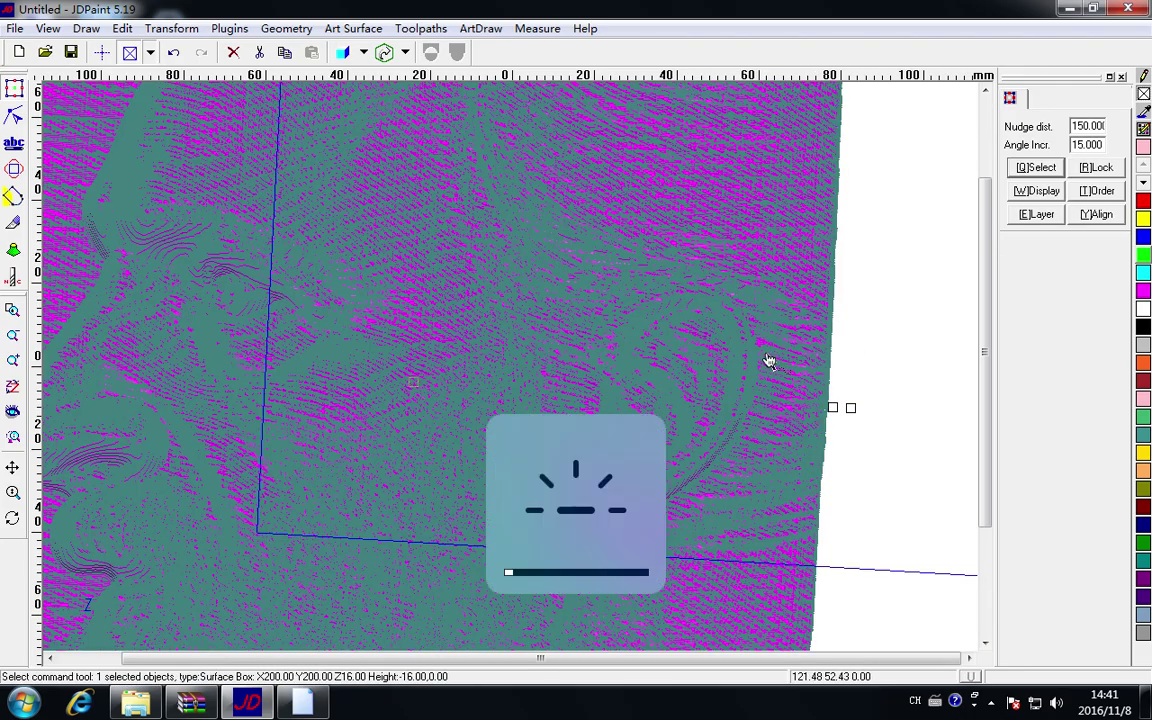
scroll(767, 340, "down", 3)
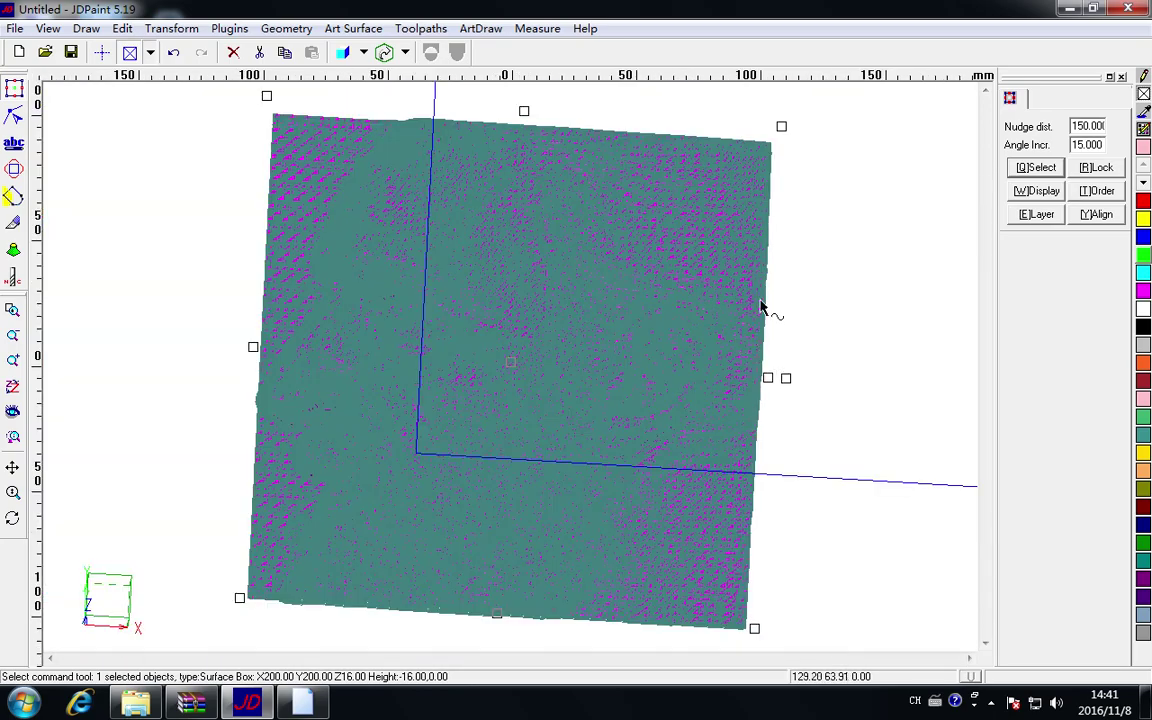
left_click_drag(847, 125, 143, 643)
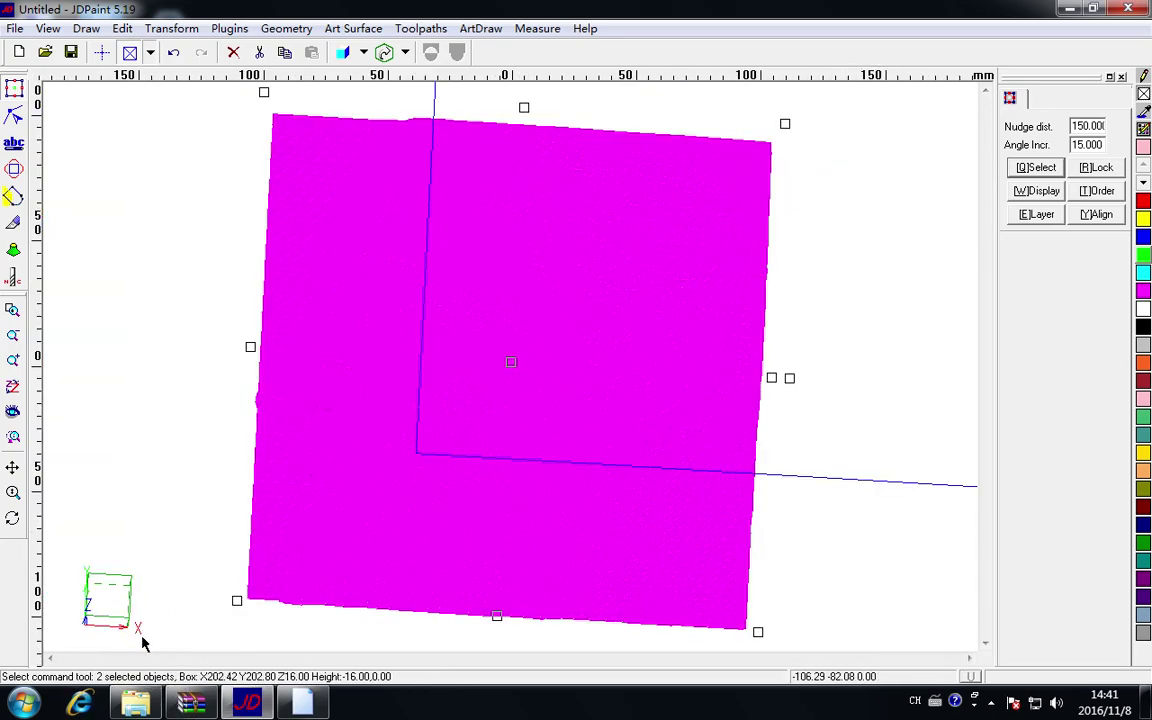
Export the toolpaths to the desktop under the file name 11.ENG.
left_click(424, 29)
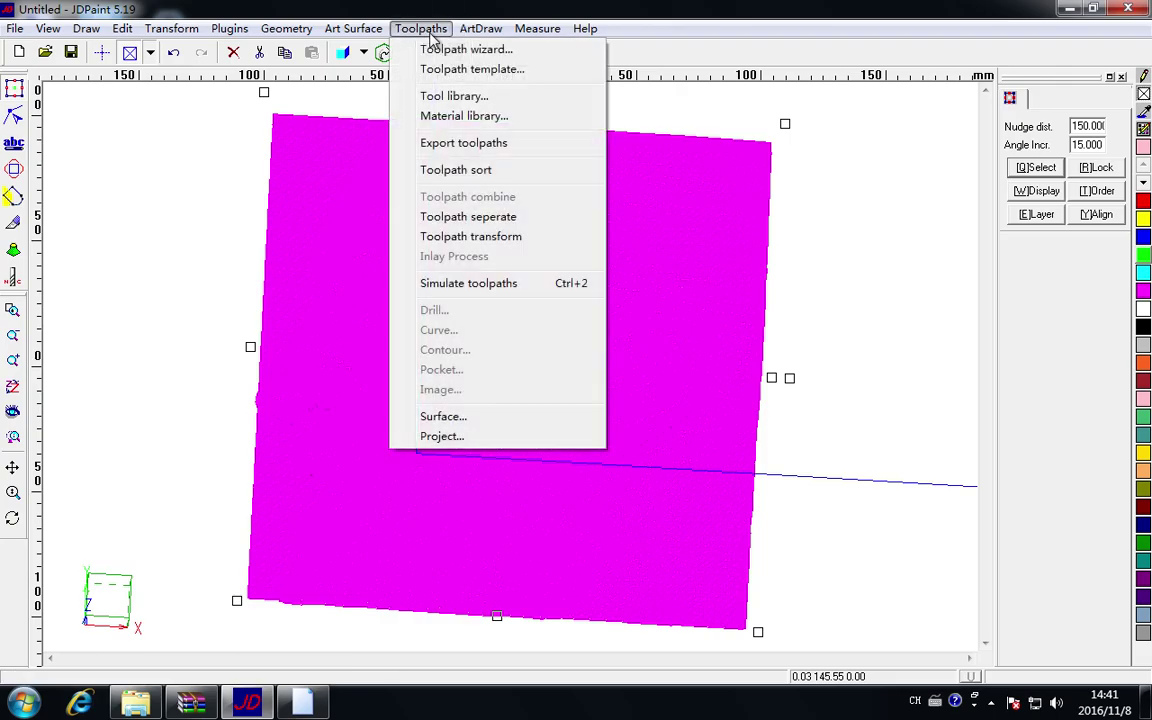
left_click(529, 150)
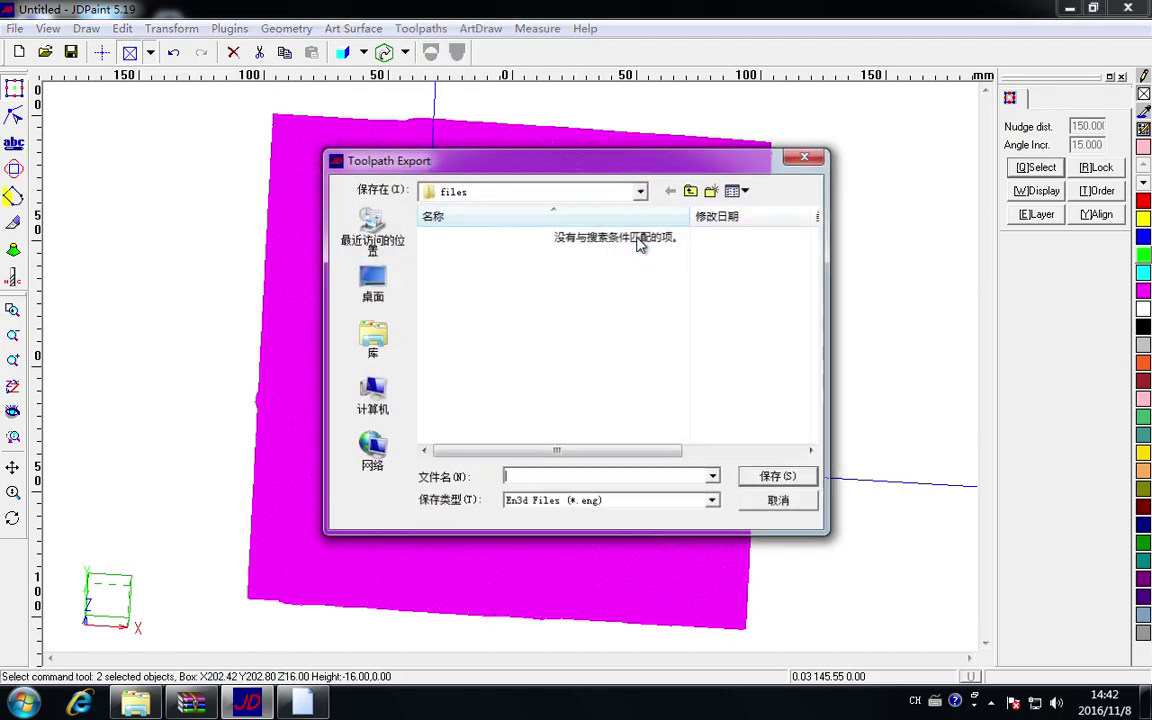
left_click(371, 283)
left_click(524, 477)
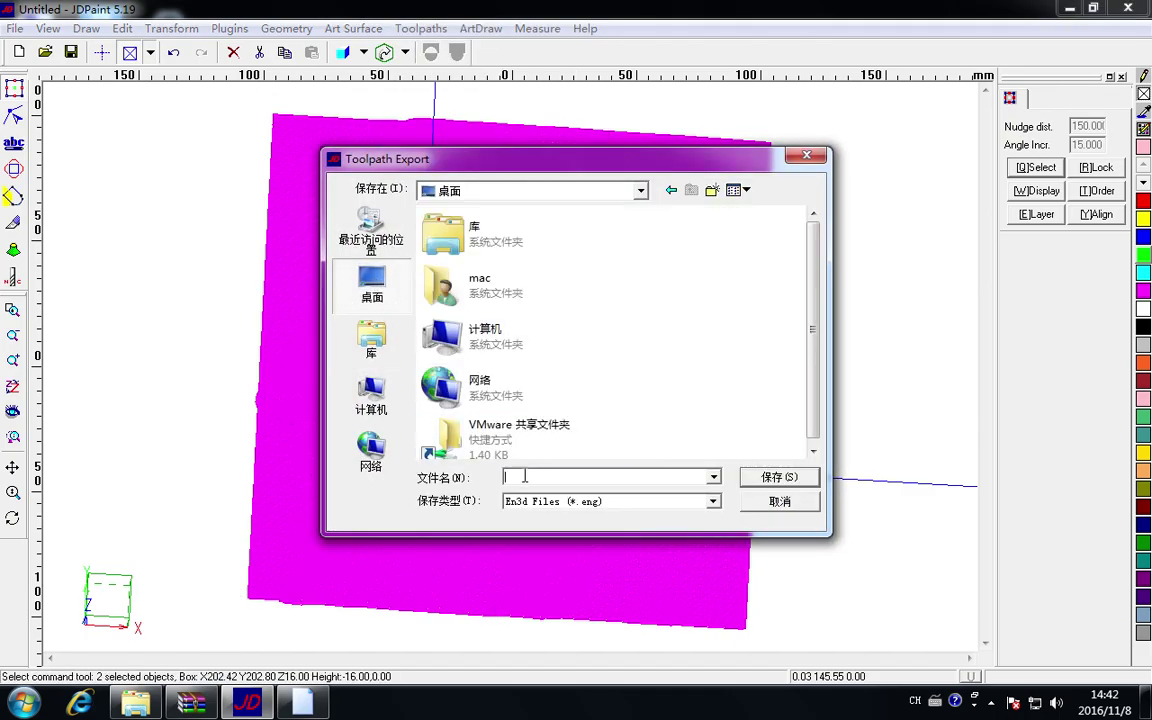
type("11")
left_click(765, 475)
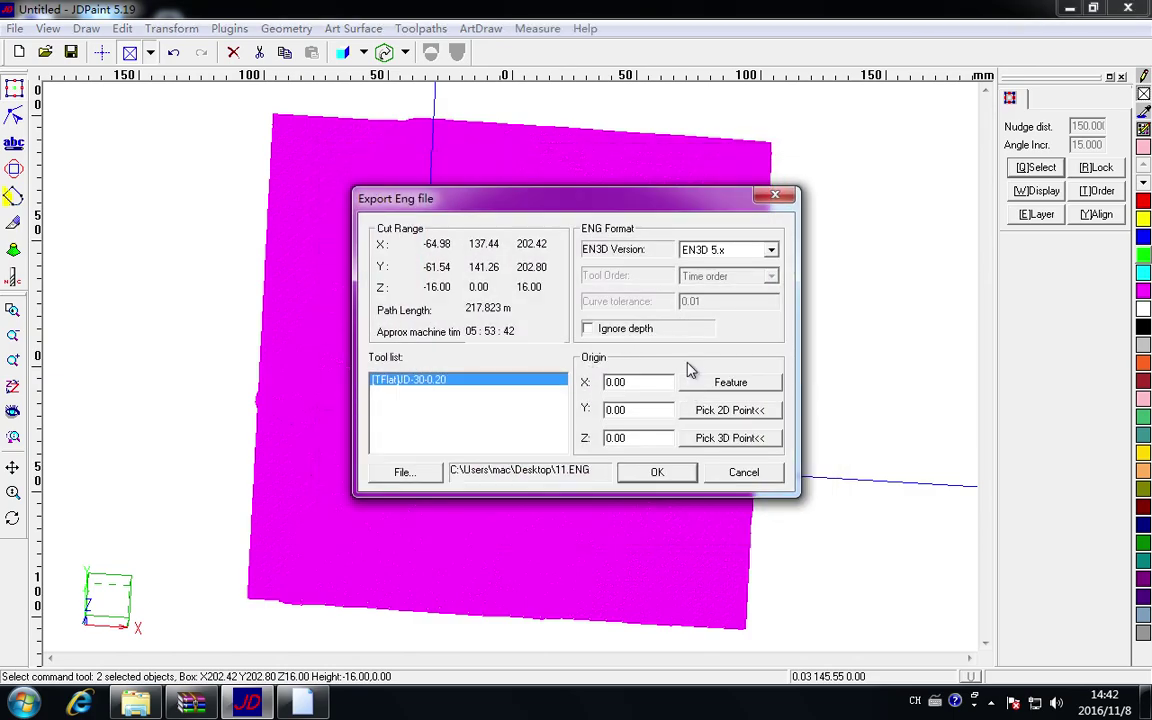
Choose EN3D 4.x format with a Left down (XY) origin and confirm the 134-toolpath export.
left_click(770, 250)
left_click(757, 278)
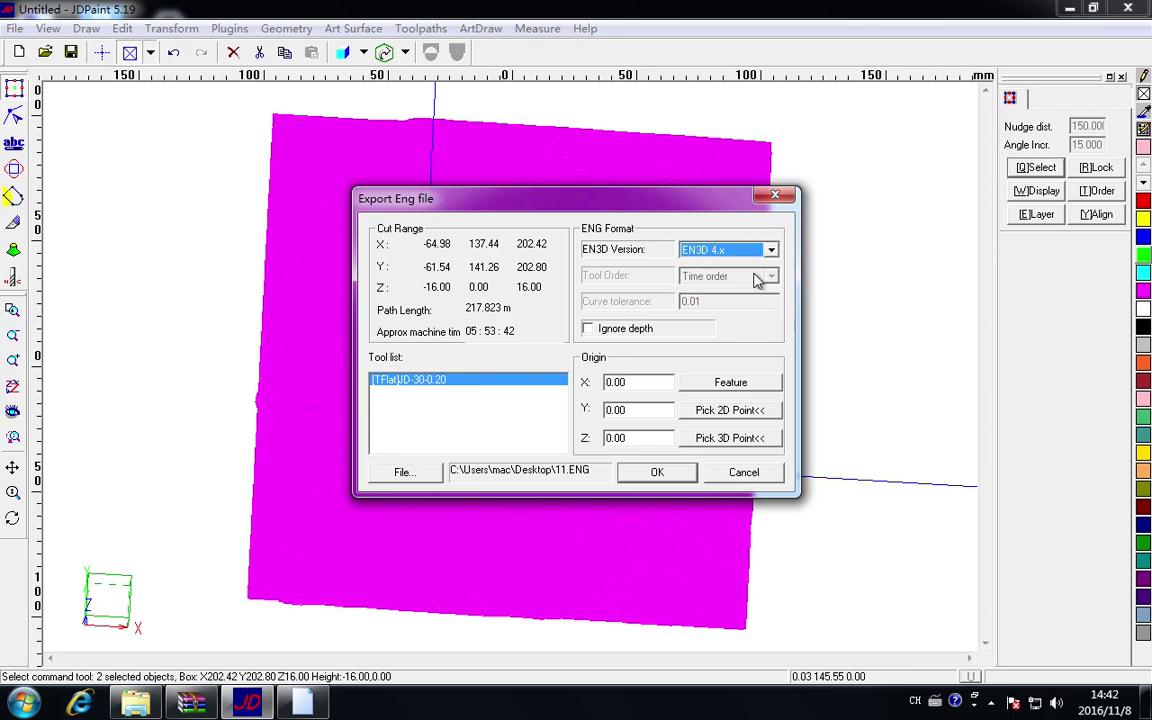
left_click(740, 388)
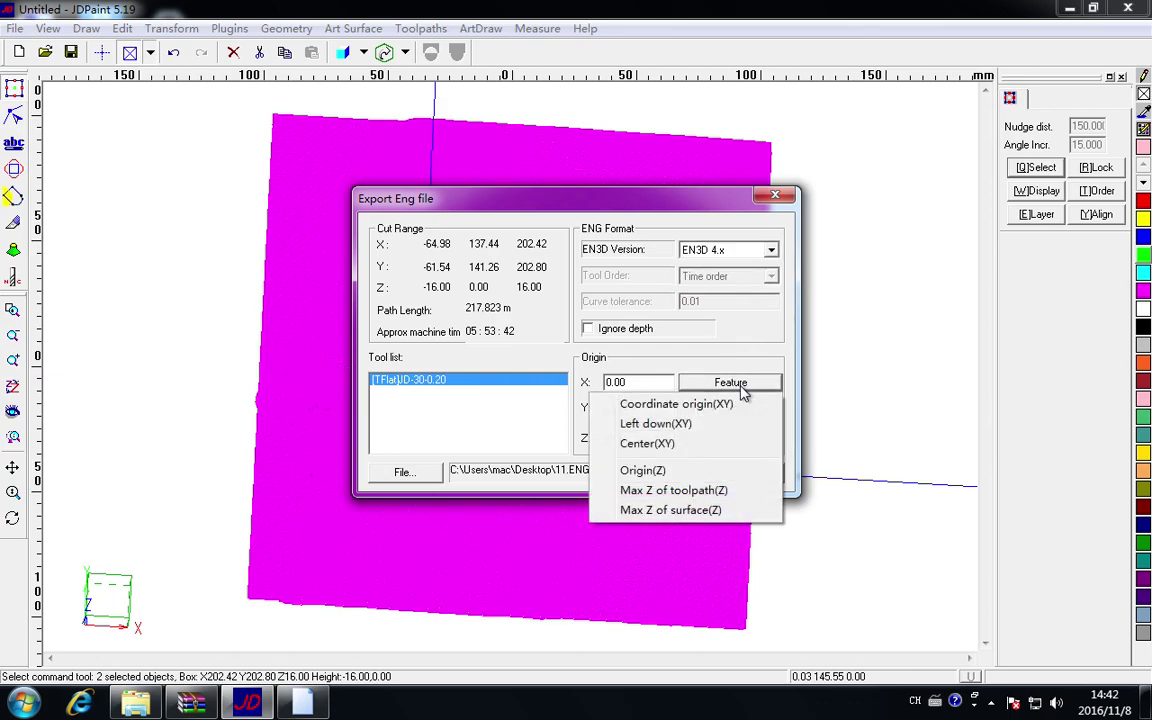
left_click(686, 426)
left_click(661, 471)
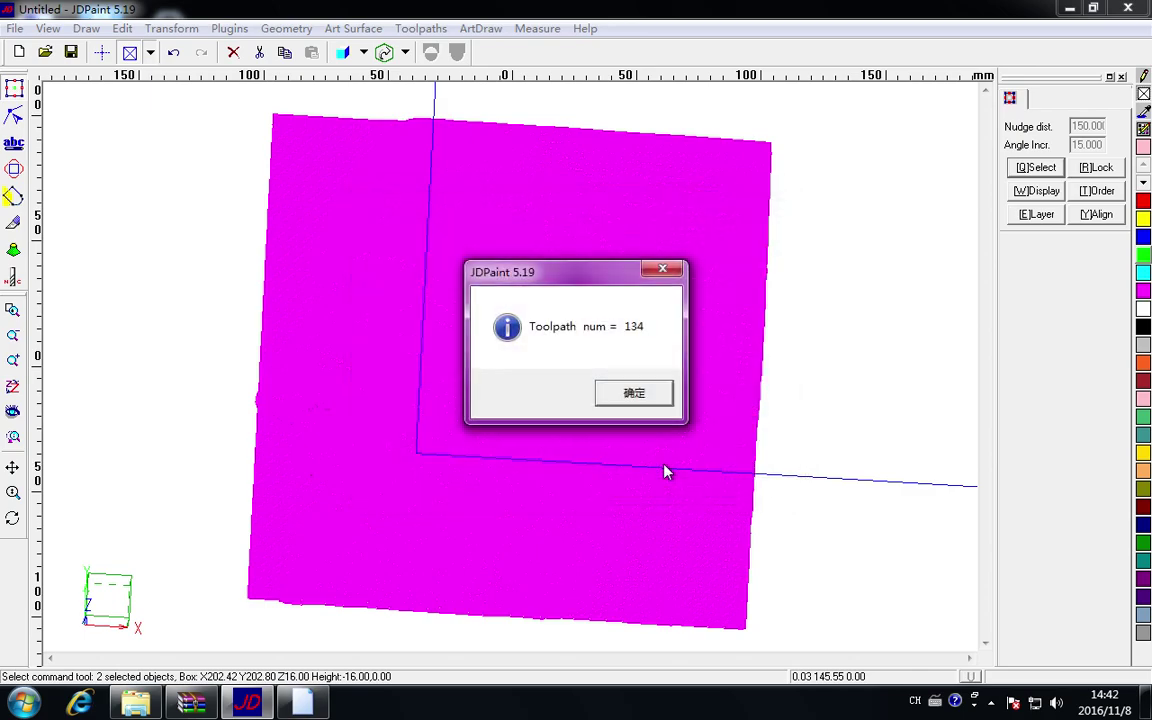
left_click(645, 398)
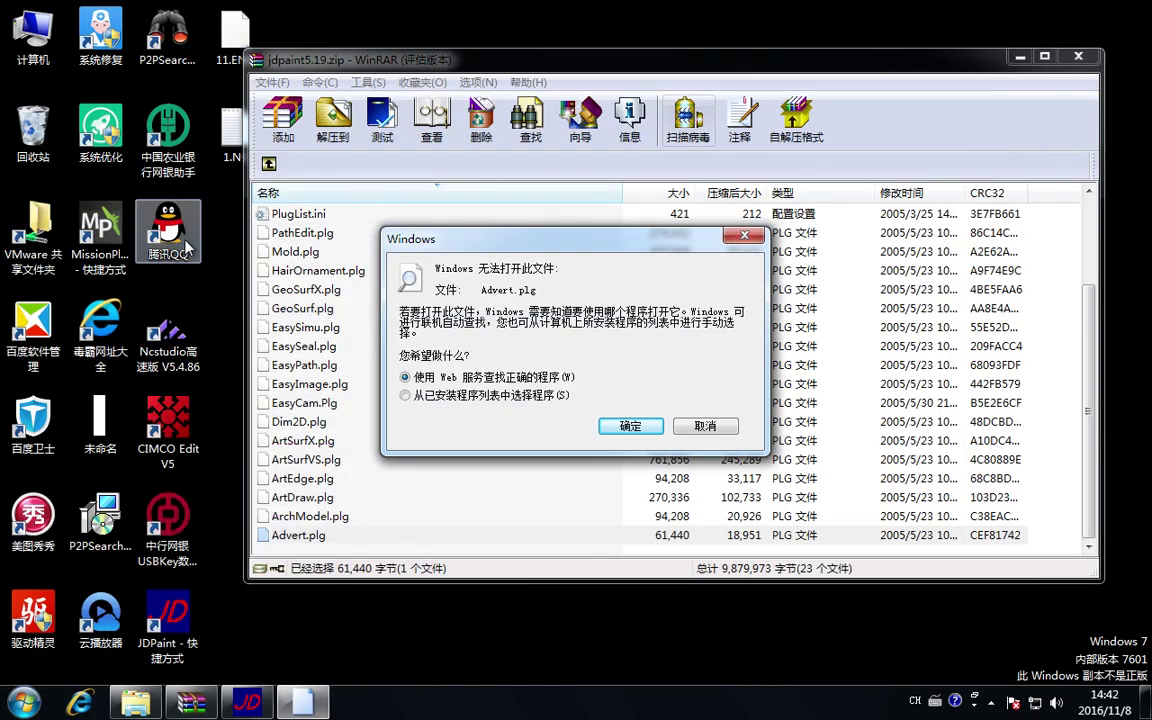
Dismiss the error, open the desktop's 1.NC G-code in Notepad, then close it and return to JDPaint.
left_click(630, 426)
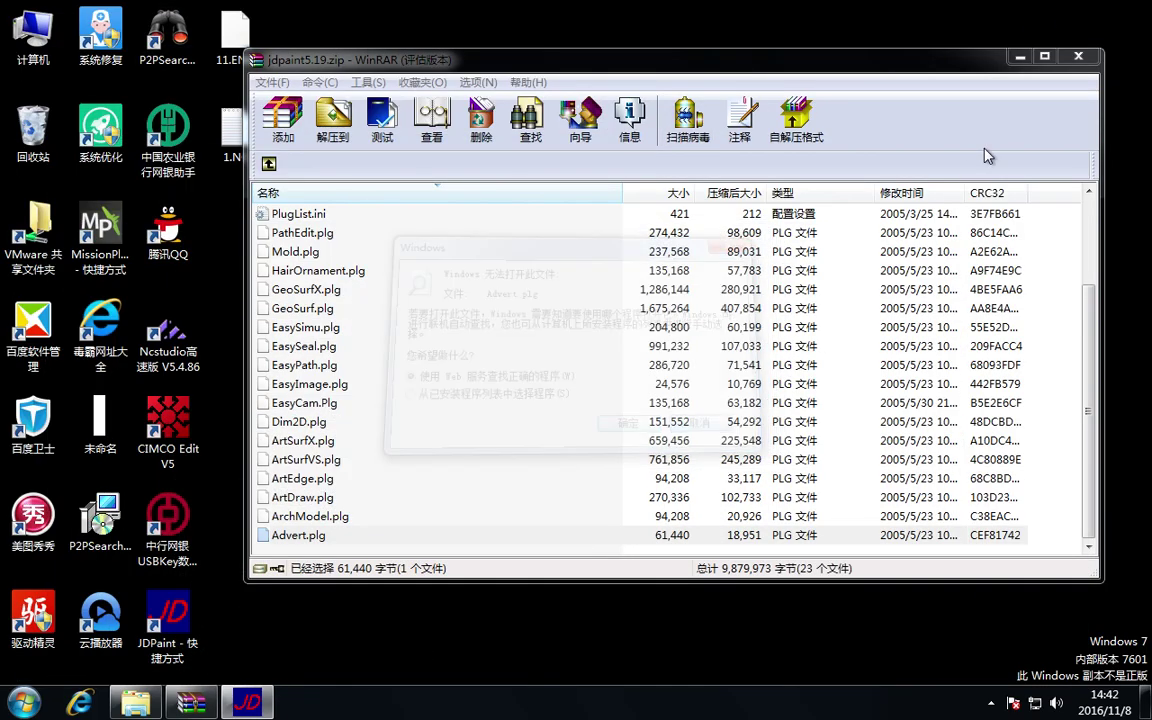
left_click(1011, 56)
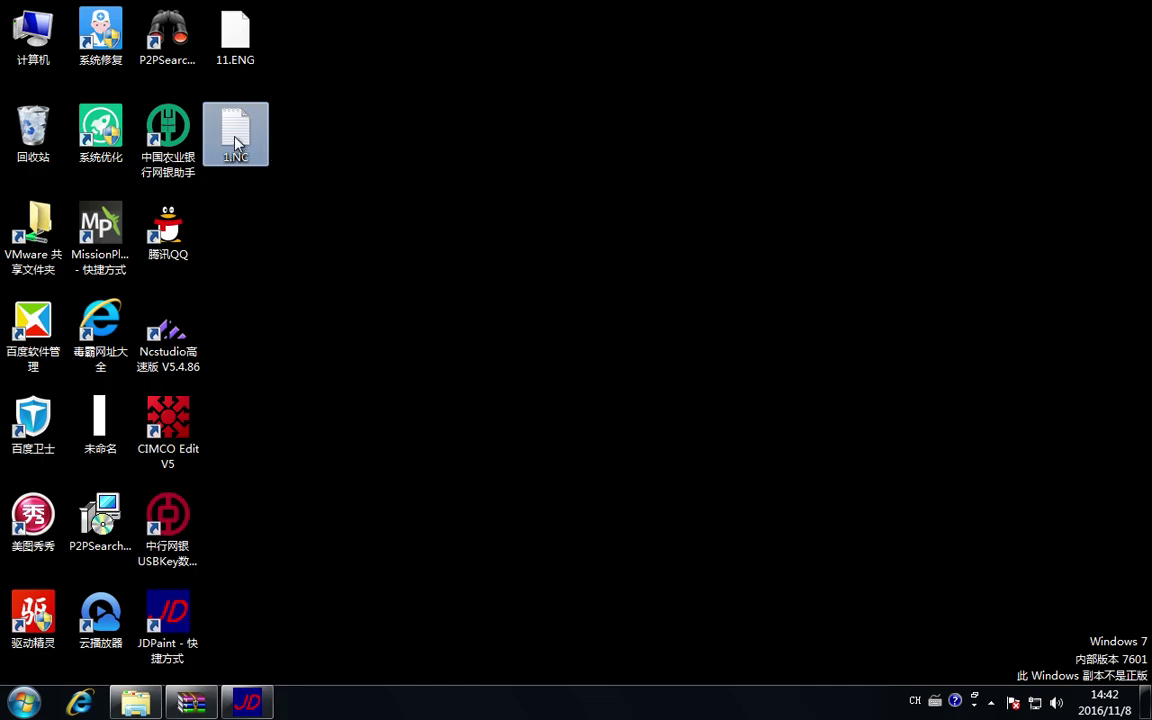
left_click(236, 137)
double_click(236, 137)
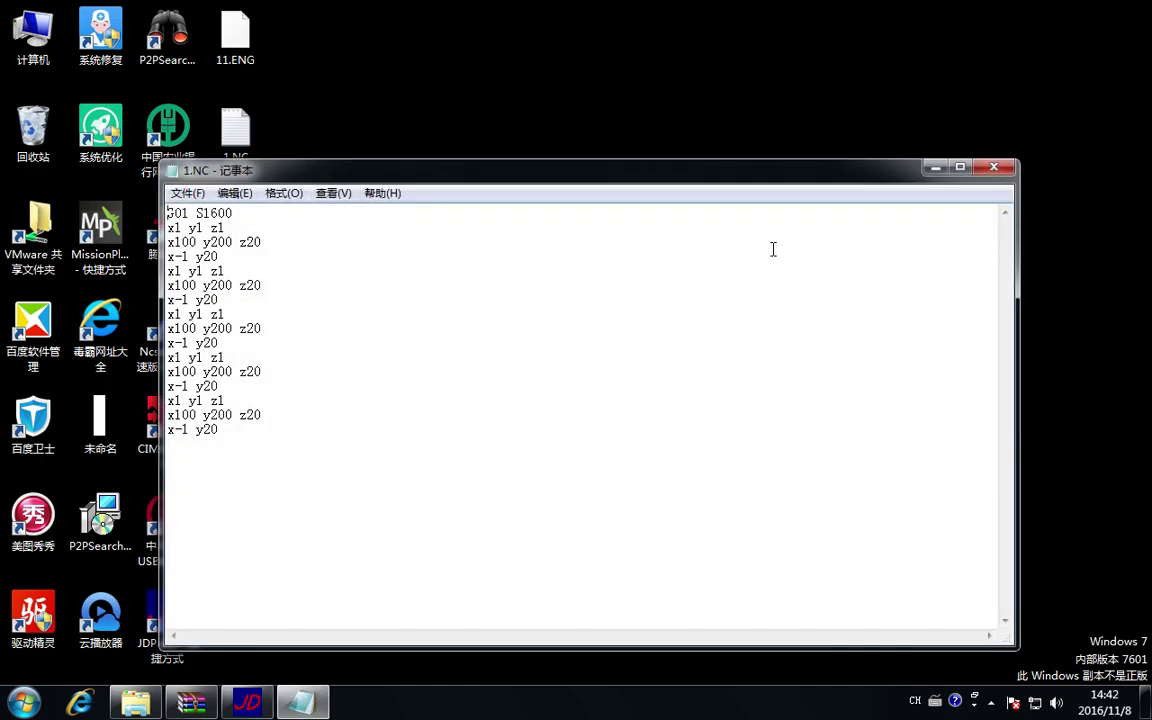
left_click(994, 167)
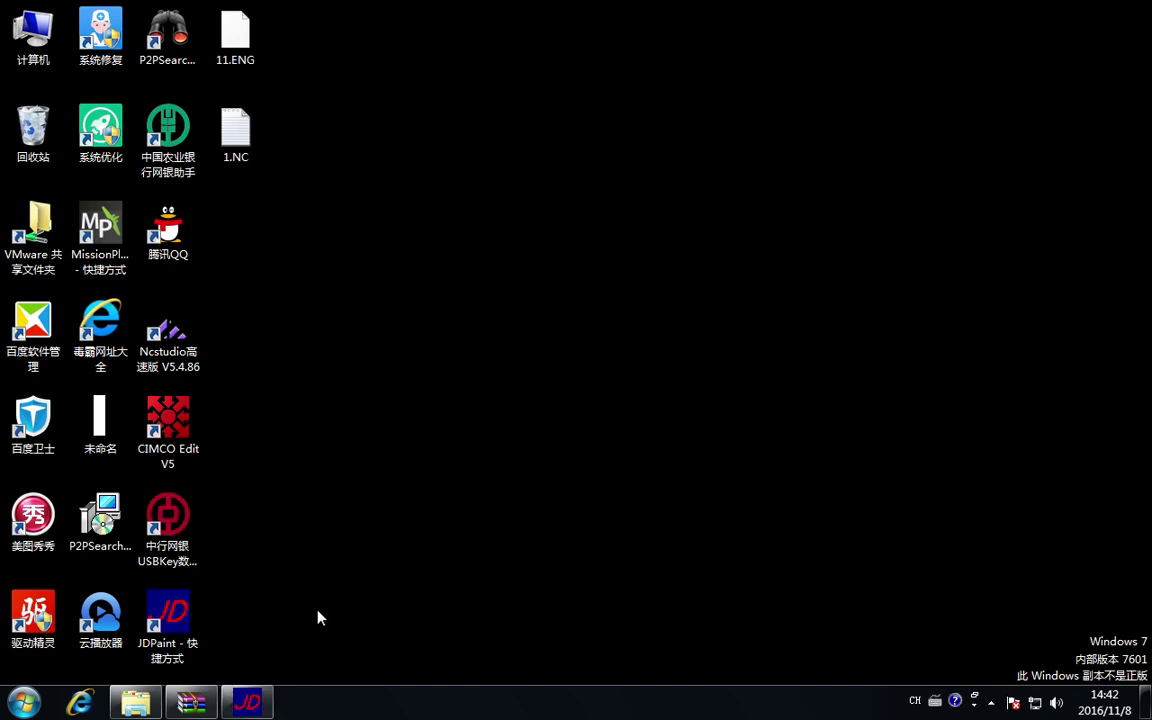
left_click(245, 705)
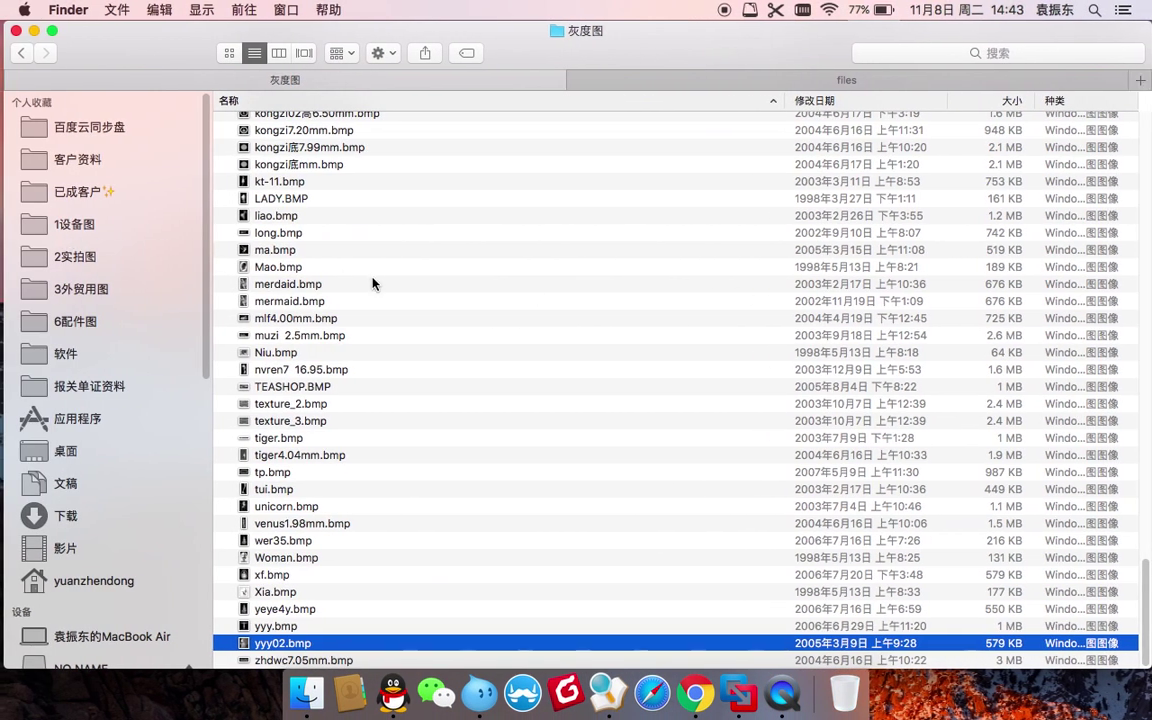
Quick Look preview merdaid.bmp, eagle.bmp and Daver.bmp in the image list.
left_click(374, 285)
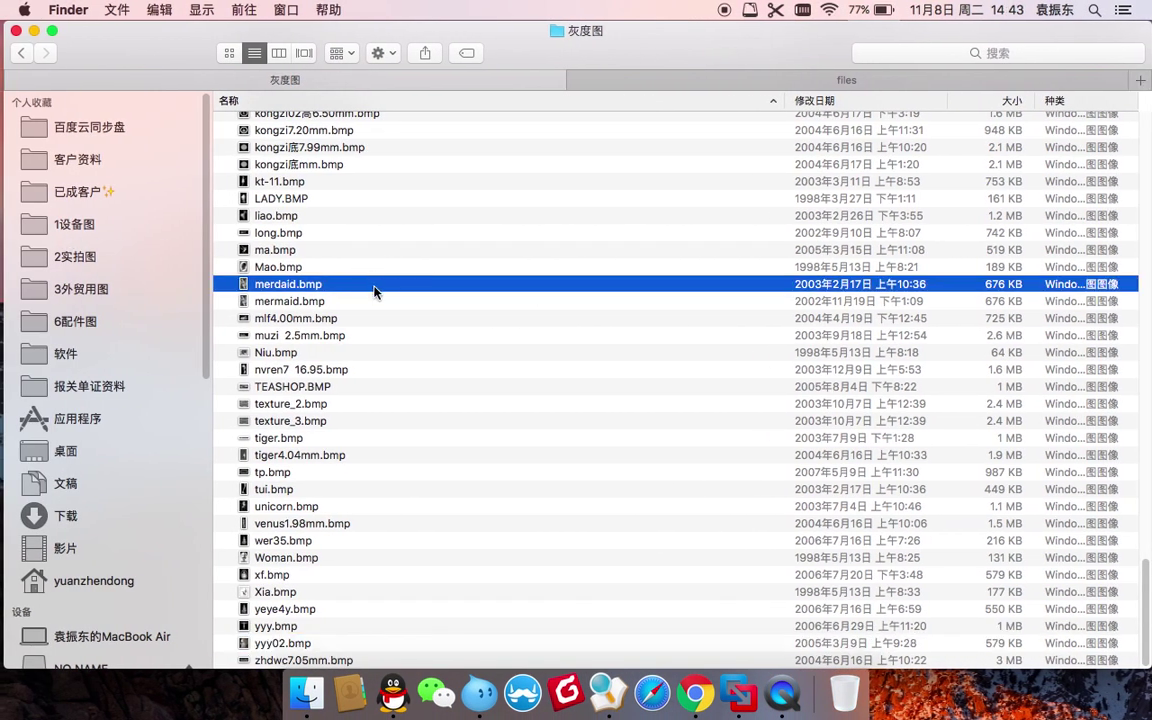
key("space")
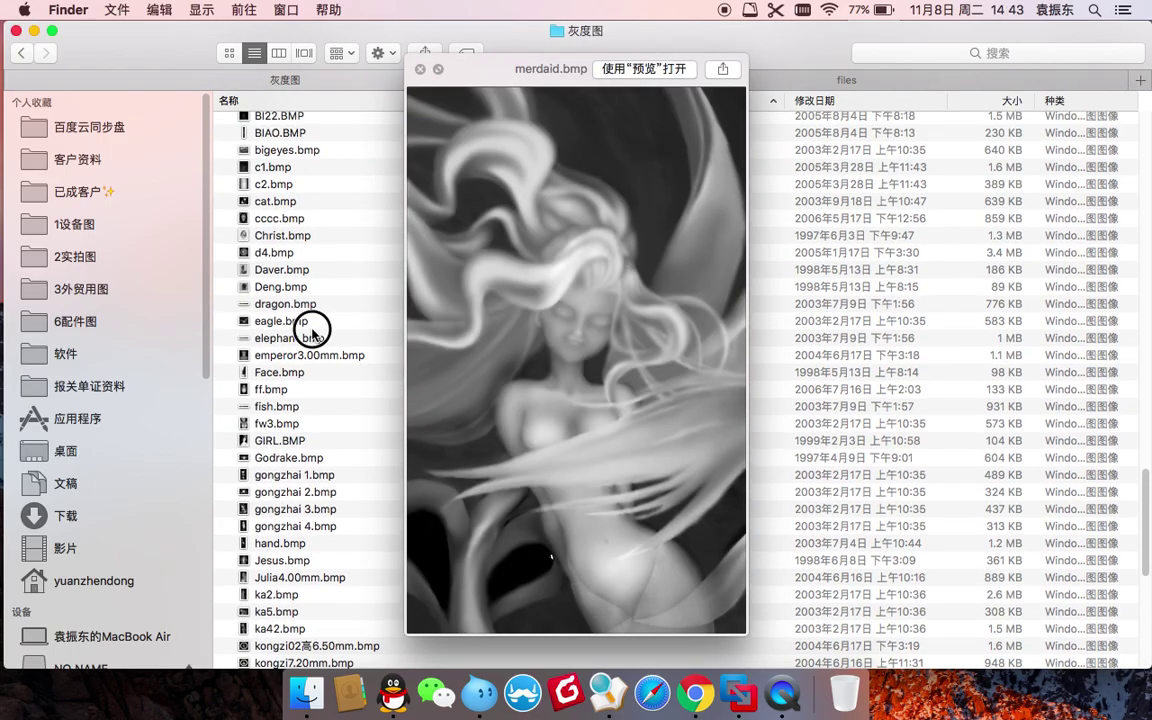
left_click(312, 328)
key("space")
left_click(360, 272)
key("space")
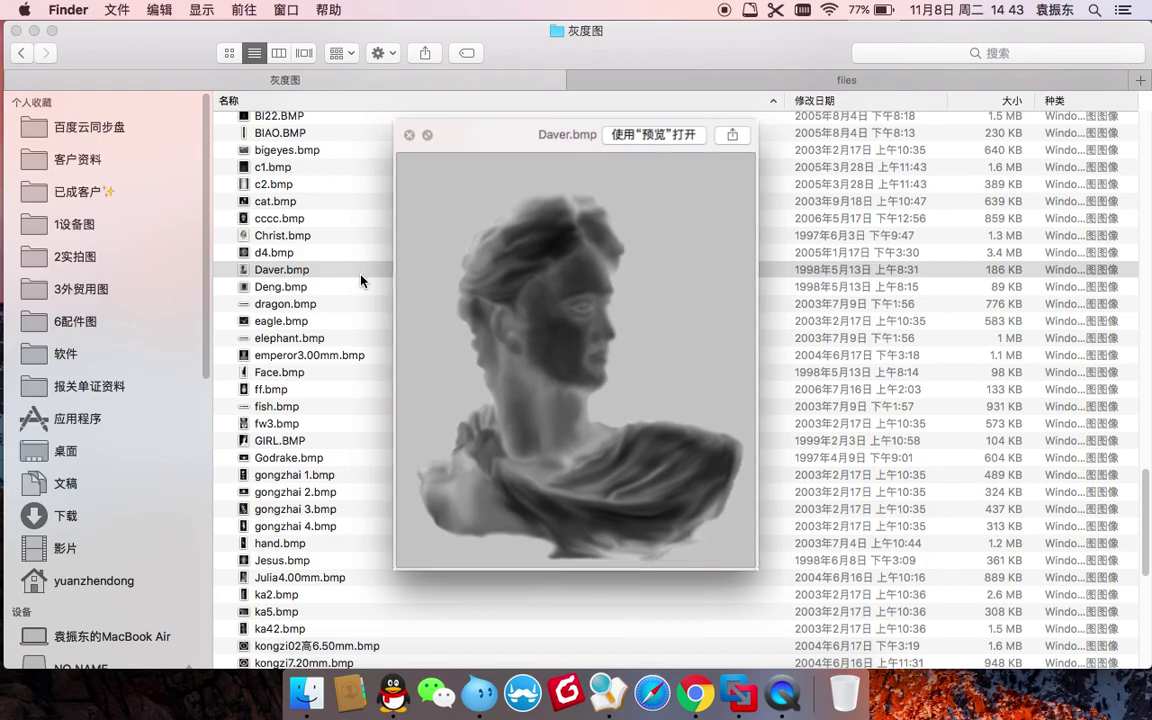
key("space")
scroll(355, 301, "up", 15)
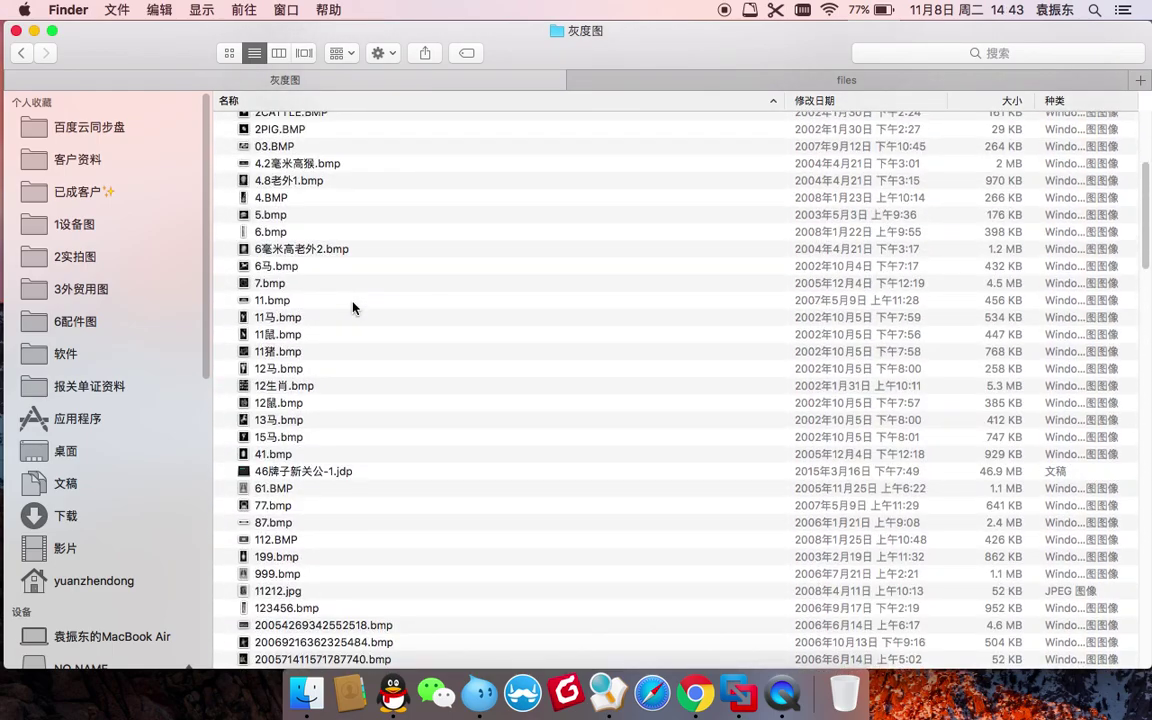
scroll(352, 308, "up", 5)
scroll(349, 309, "down", 20)
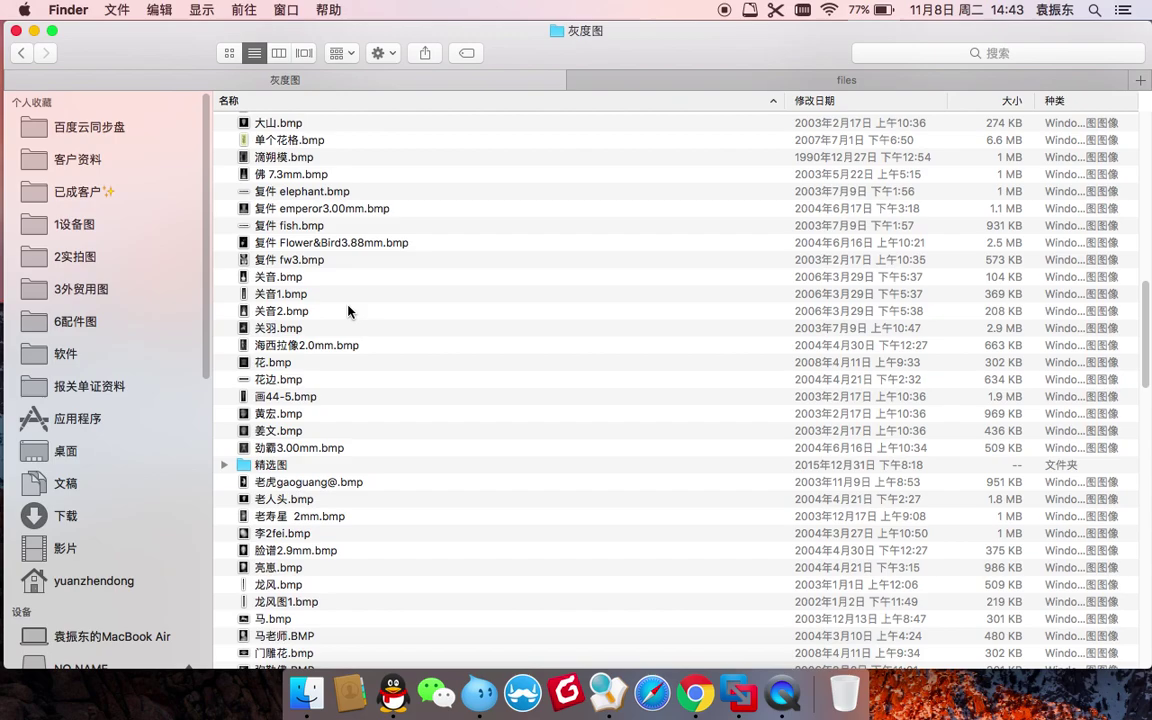
Open the 精选图 folder and preview 3.bmp and the following images.
double_click(300, 465)
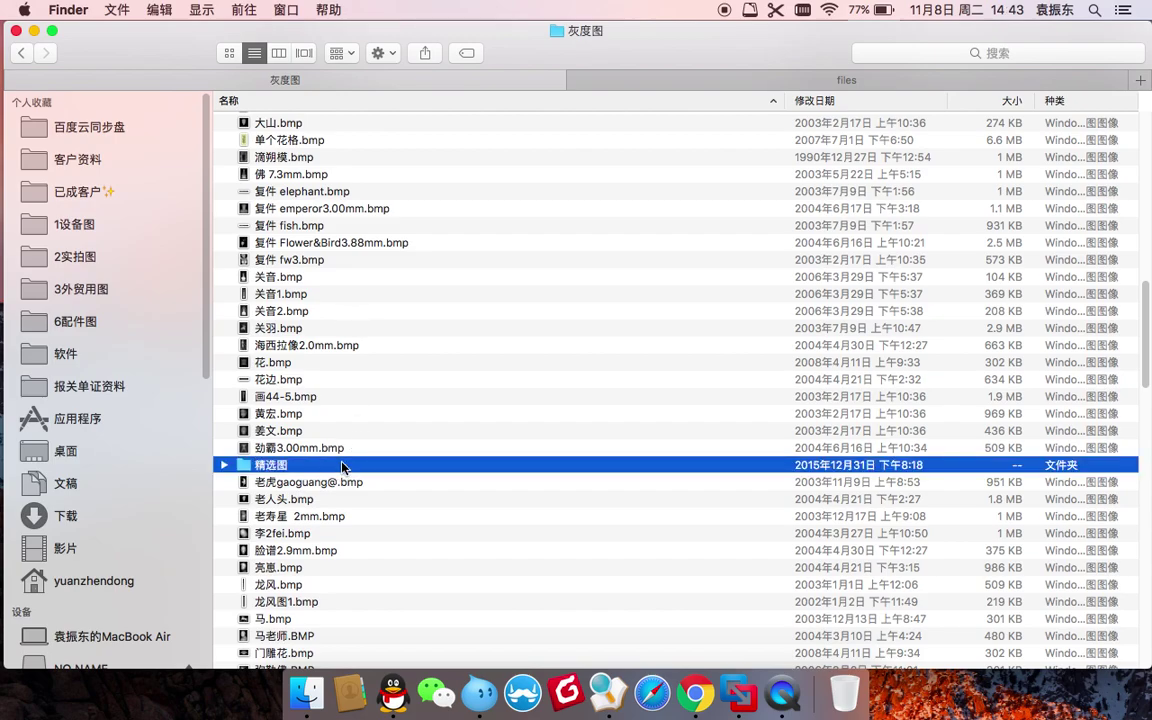
left_click(368, 189)
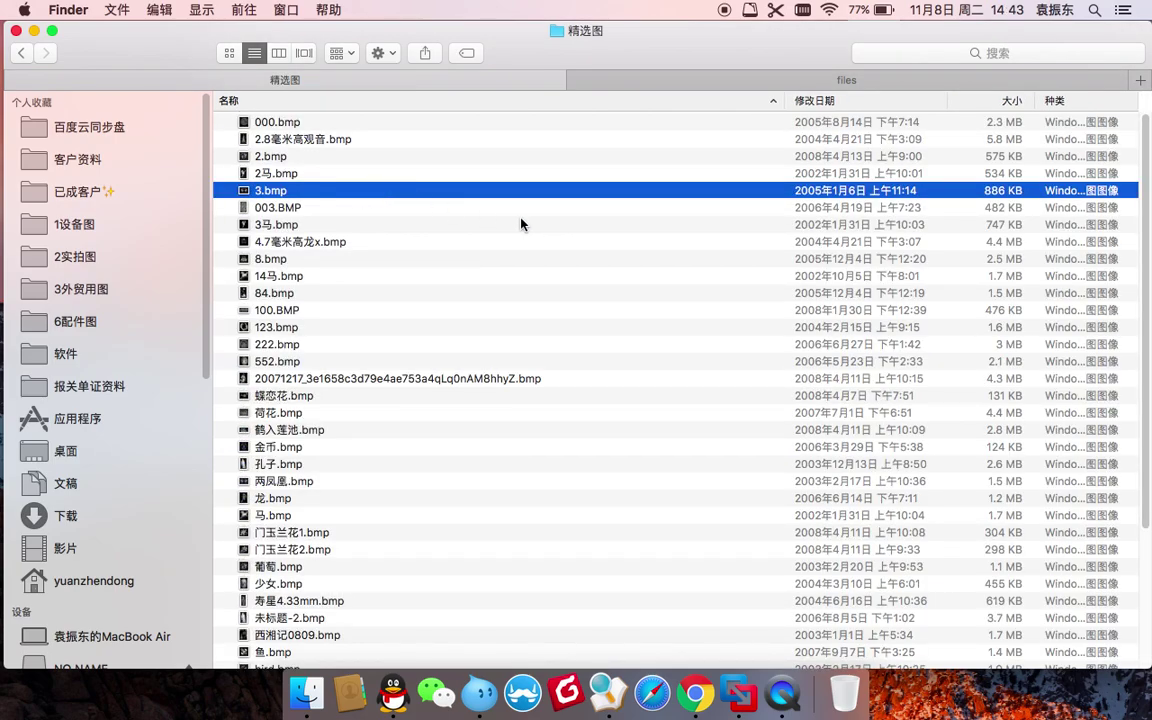
key("space")
key("Down")
key("Down")
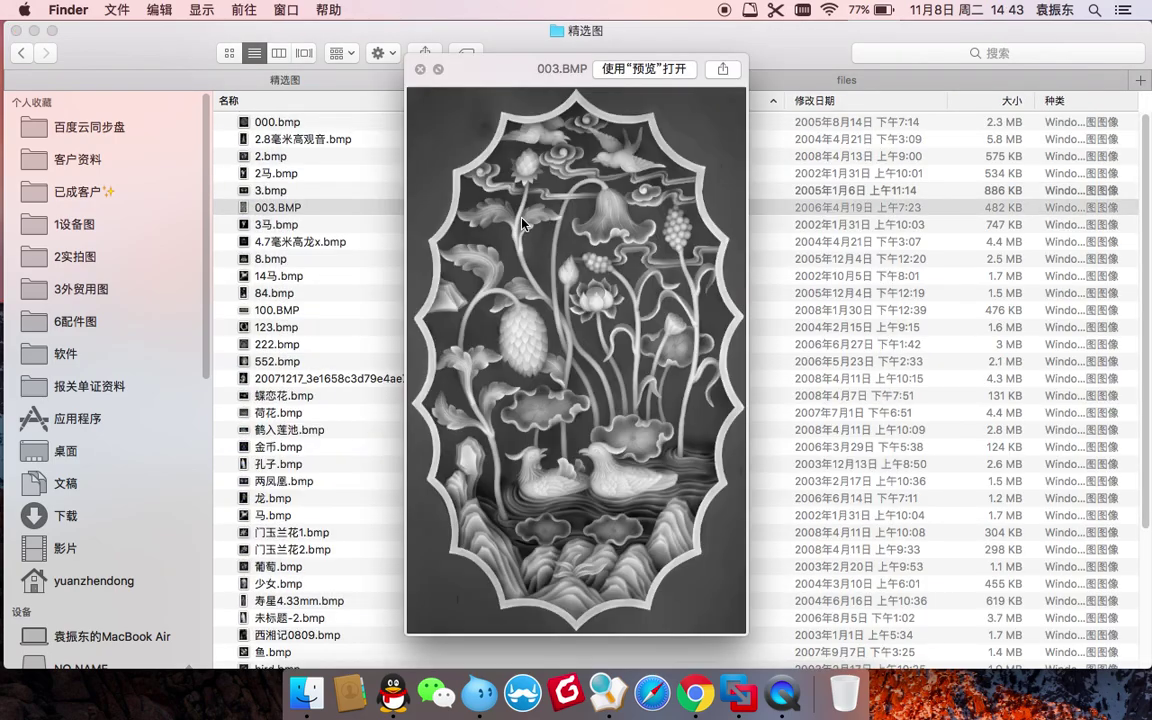
key("Up")
key("Down")
key("Down")
key("Down")
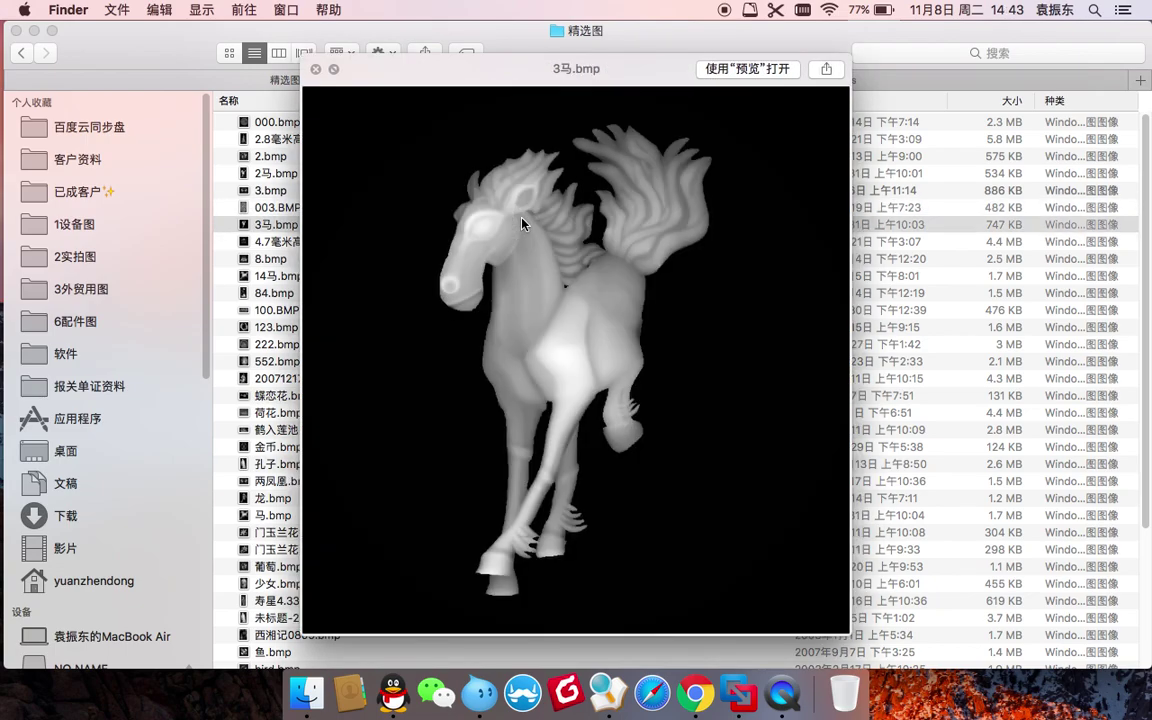
key("Down")
key("Down")
key("Down")
key("Down")
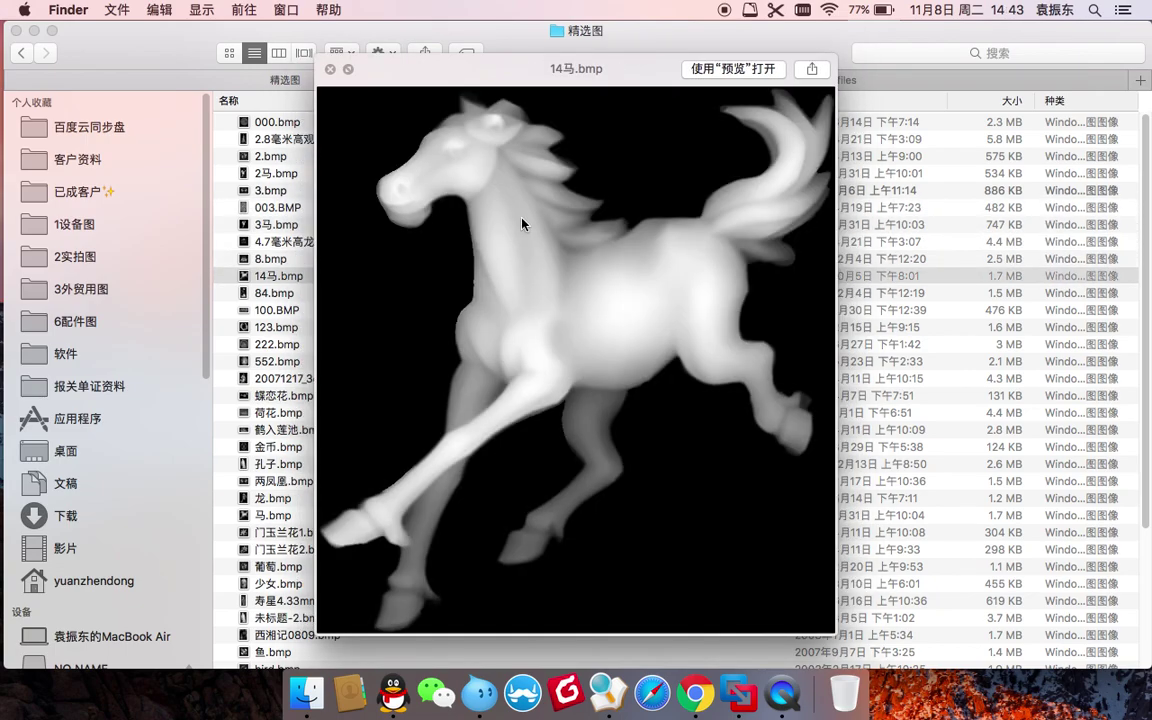
key("Down")
key("Down")
key("Down")
key("Down")
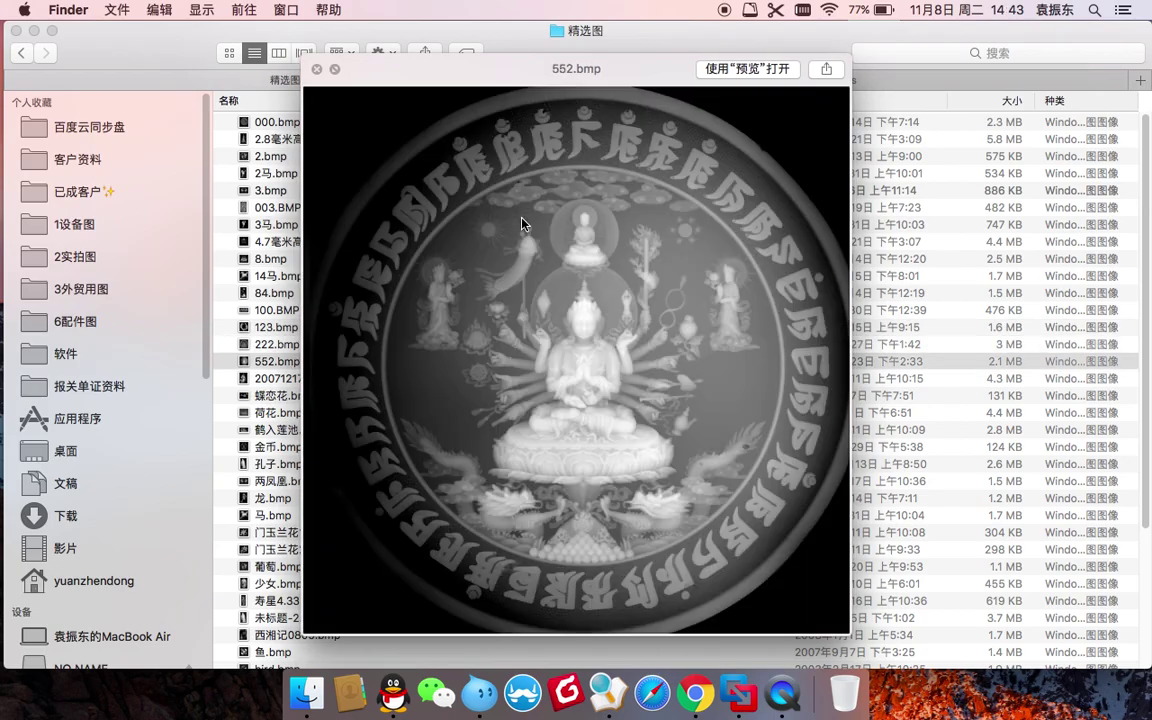
key("Down")
key("Down")
key("Down")
key("Down")
key("Down")
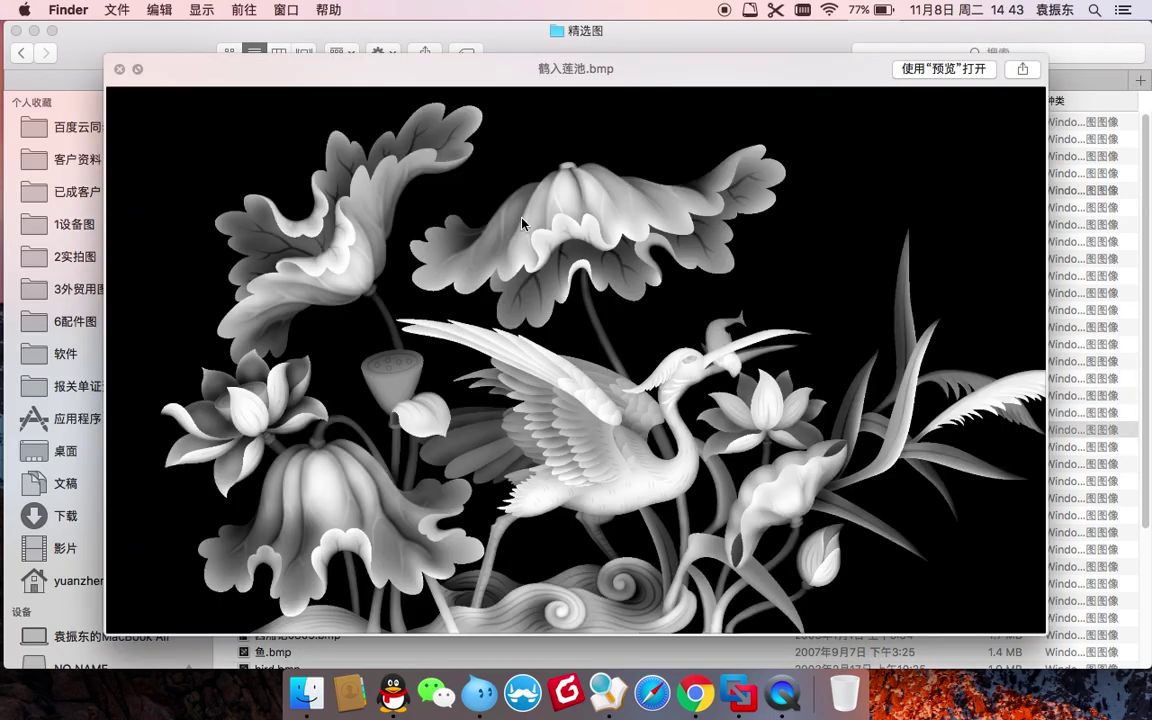
Keep stepping through the 精选图 previews past 寿星4.33mm.bmp to sworfish.BMP.
key("Down")
key("Down")
key("Down")
key("Down")
key("Down")
key("Down")
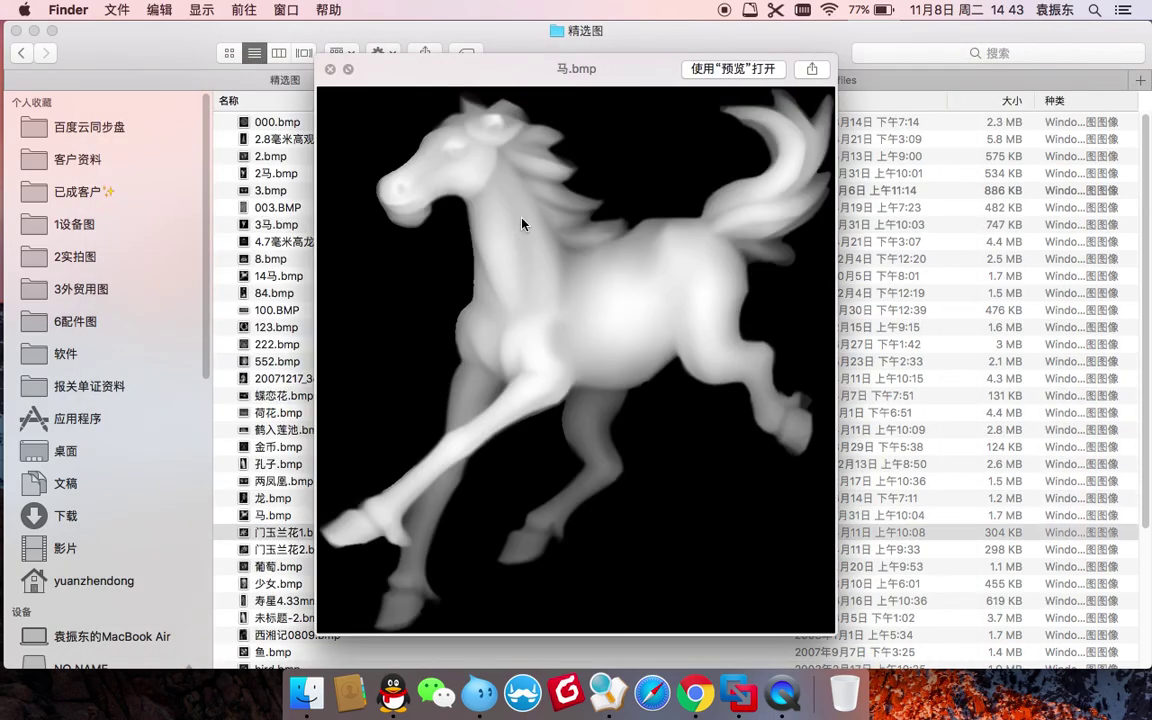
key("Down")
key("Down")
key("Up")
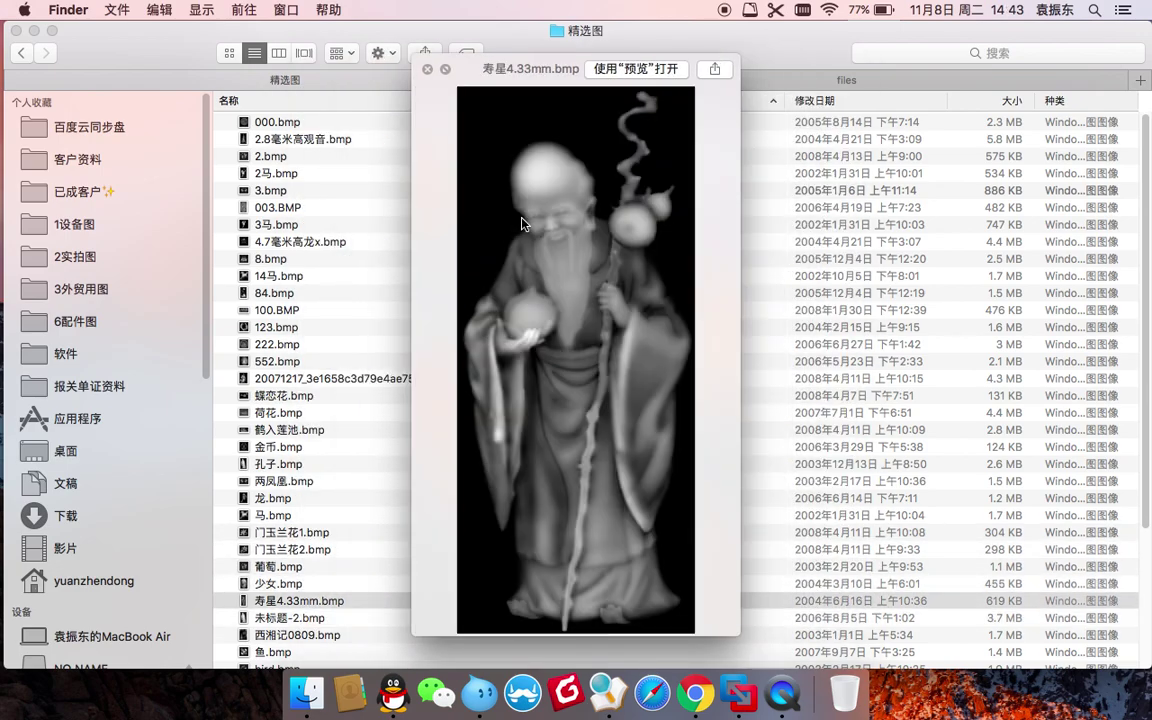
key("Up")
key("Down")
key("Down")
key("Down")
key("Down")
key("Down")
key("Down")
key("Down")
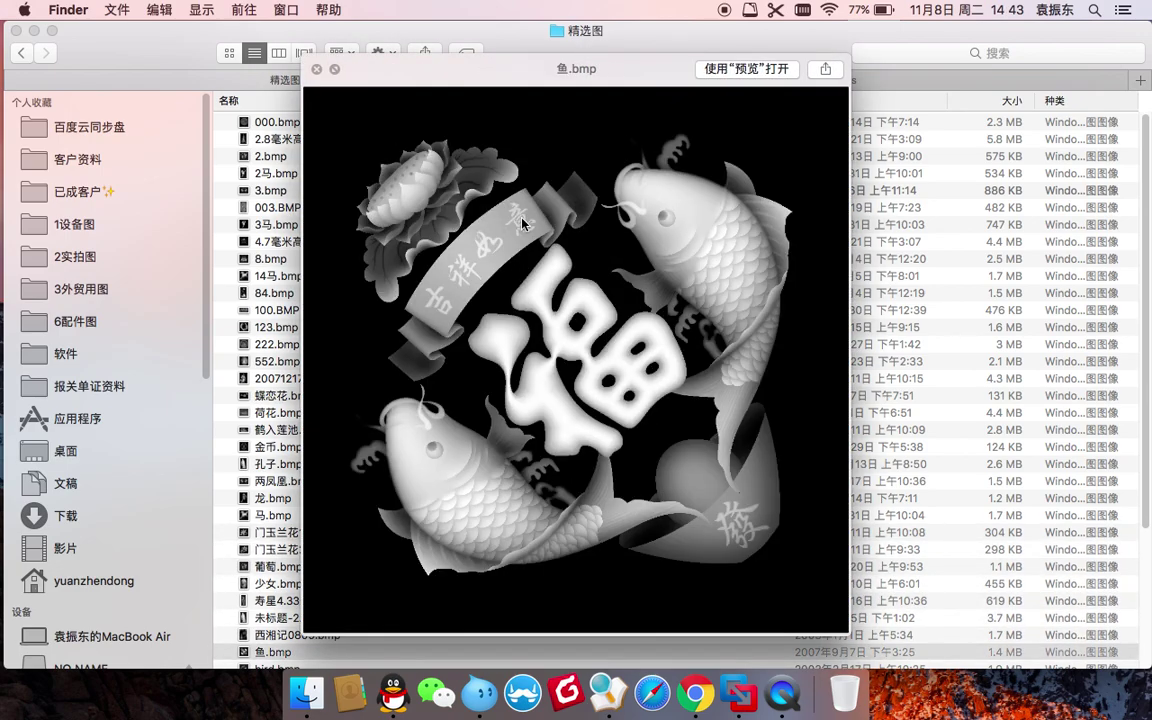
key("Down")
key("Down")
key("Down")
key("Down")
key("Down")
key("Down")
key("Down")
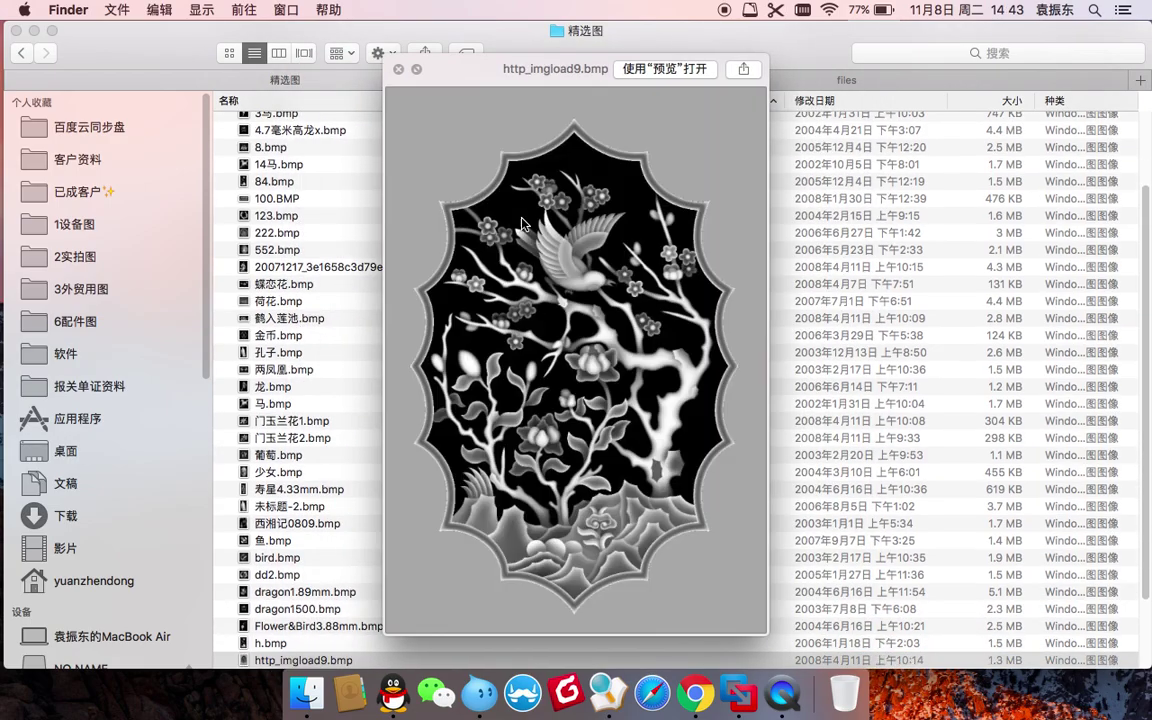
key("Down")
key("Down")
key("Down")
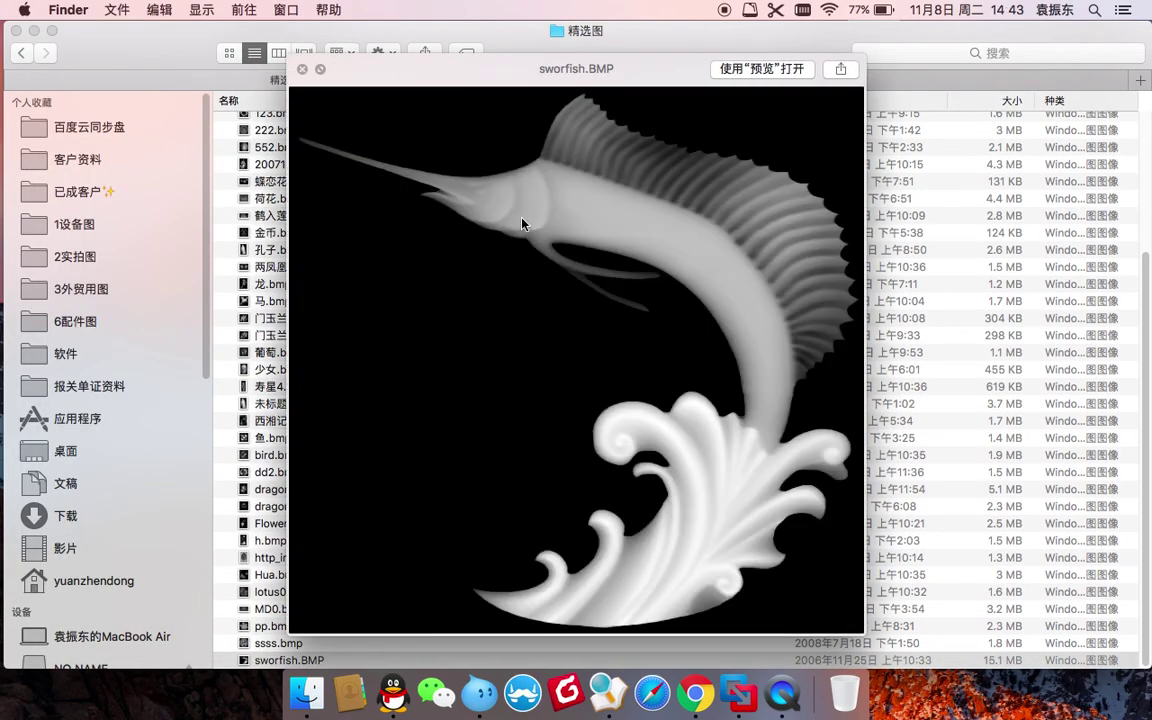
Trash sworfish.BMP, restore it with undo, and go back to the 灰度图 folder.
key("space")
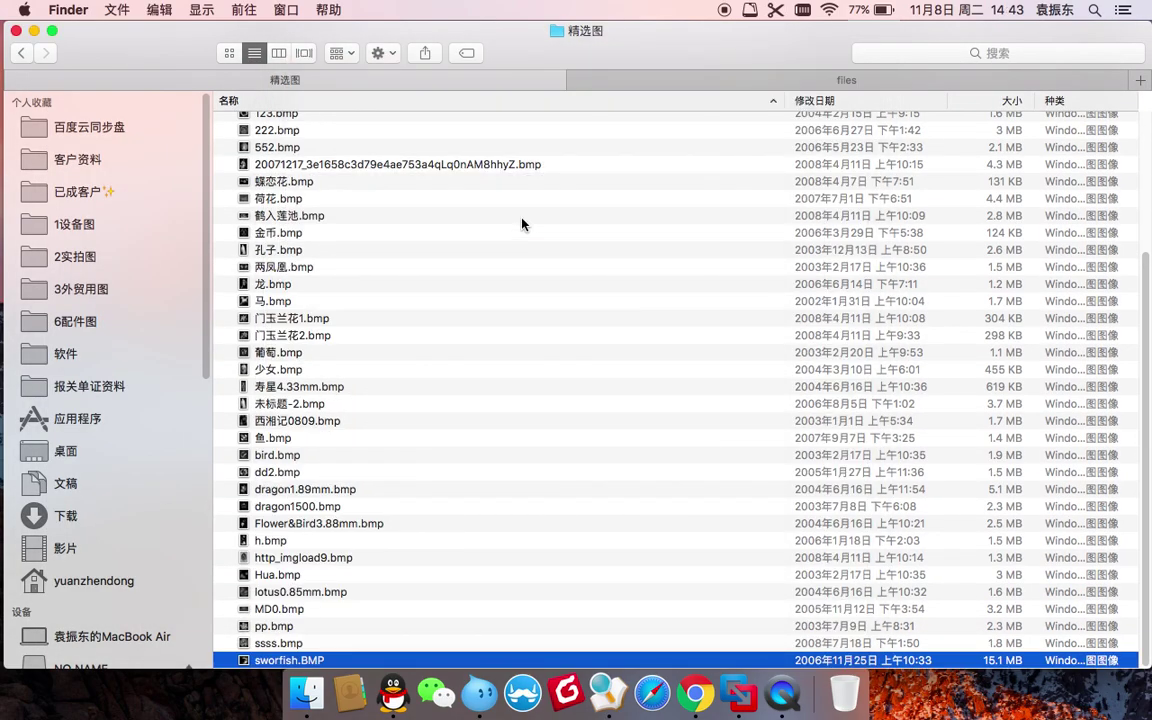
key("super+BackSpace")
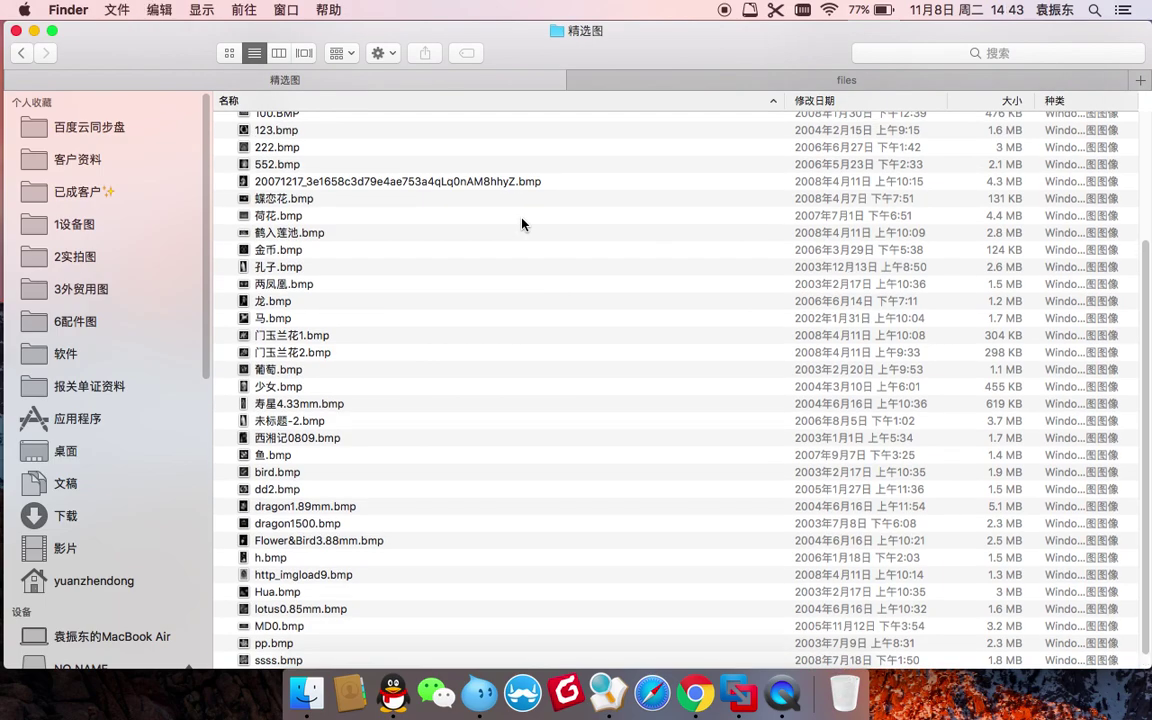
key("super+z")
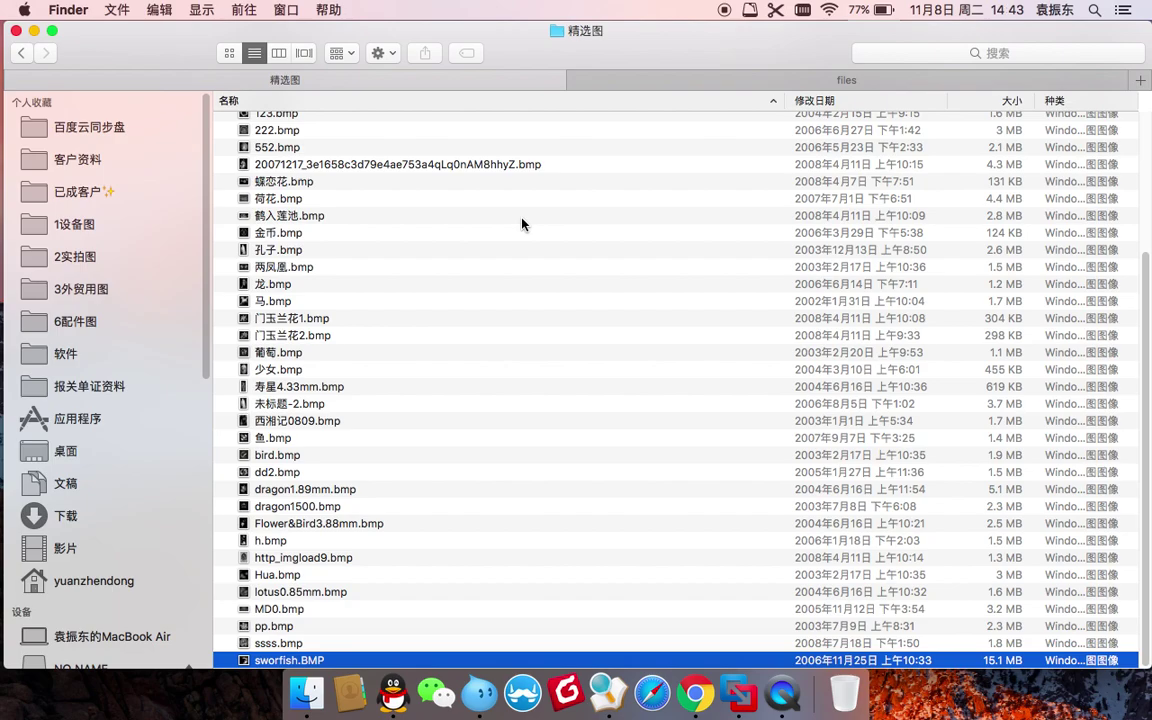
key("super+bracketleft")
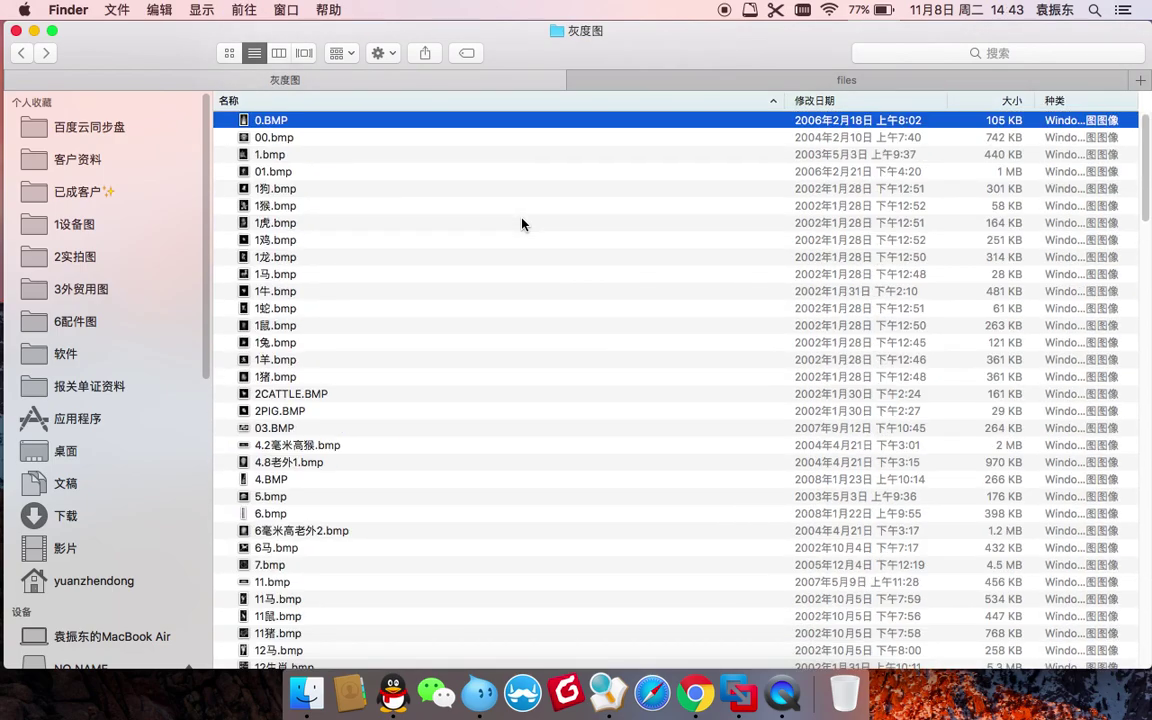
Quick Look through the 灰度图 grayscale images, from 1牛.bmp down to 关音.bmp.
key("space")
key("Down")
key("Down")
key("Down")
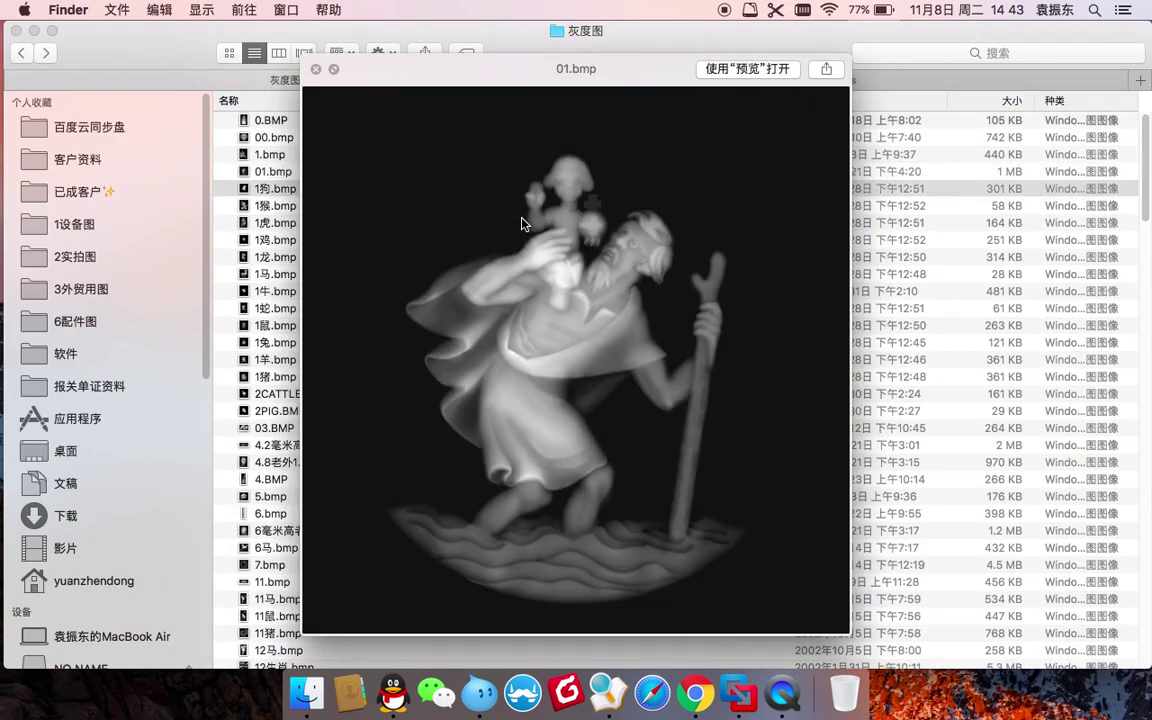
key("Down")
key("Down")
key("Down")
key("Down")
key("Down")
key("Down")
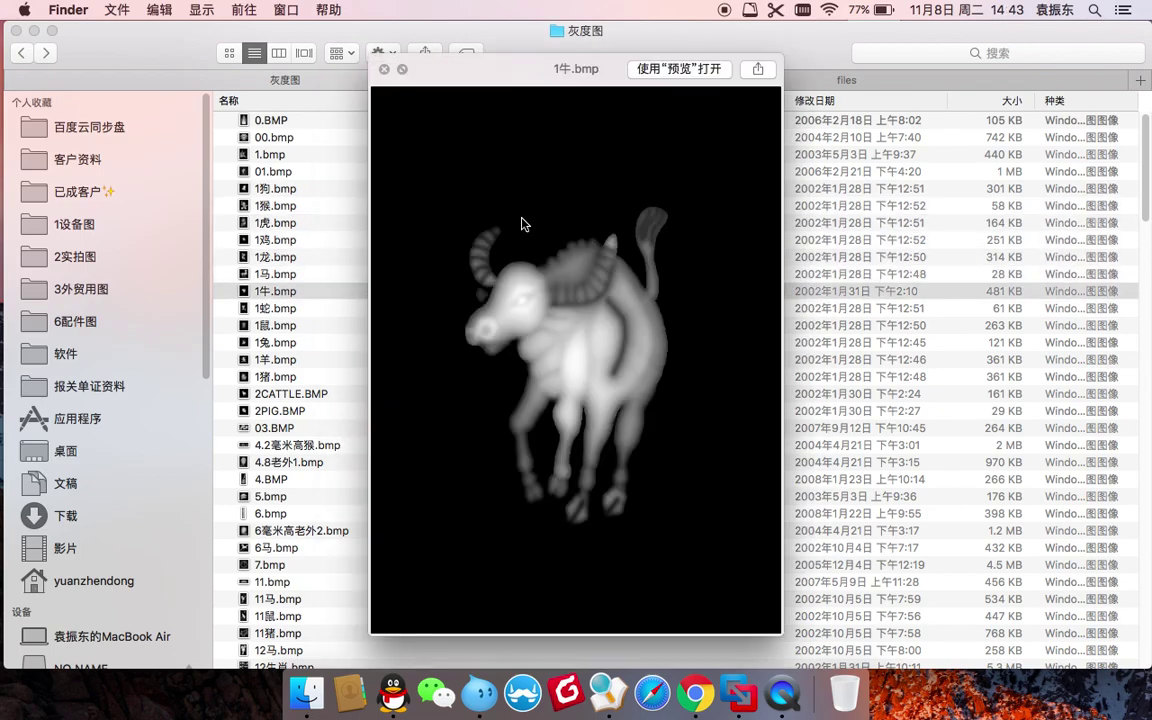
key("Down")
key("Down")
key("Down")
key("Down")
key("Down")
key("Down")
key("Down")
key("Down")
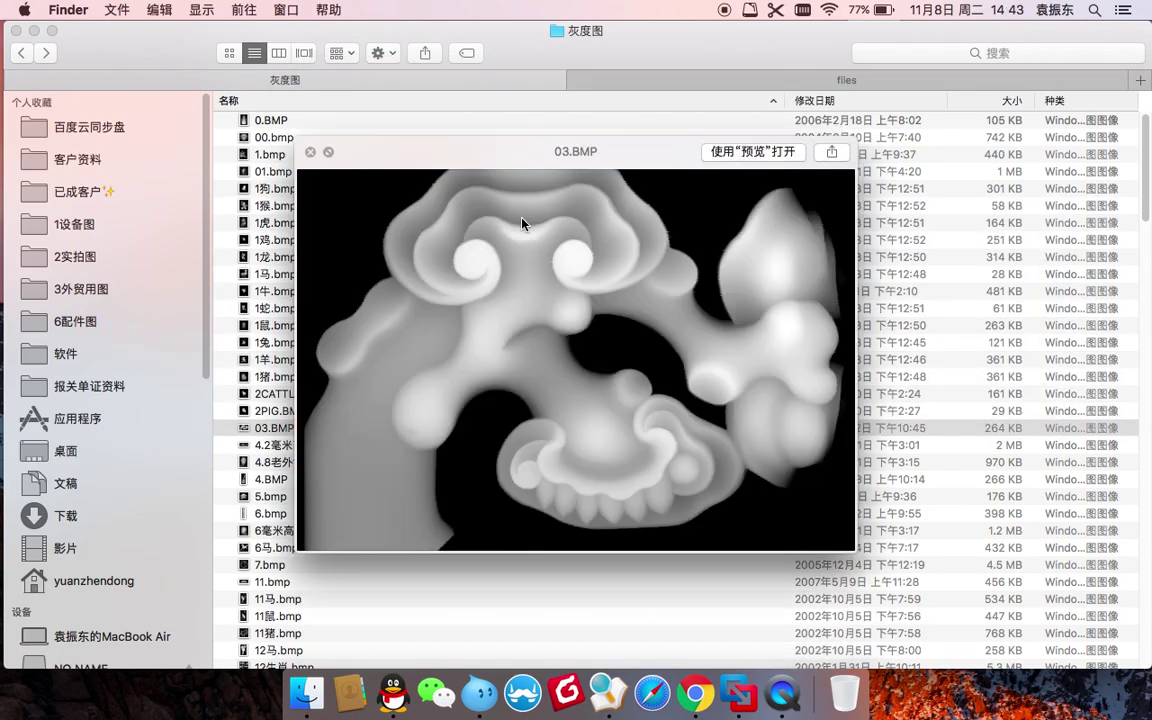
key("Down")
key("Down")
key("Down")
key("Down")
key("Down")
key("Down")
key("Down")
key("Down")
key("Down")
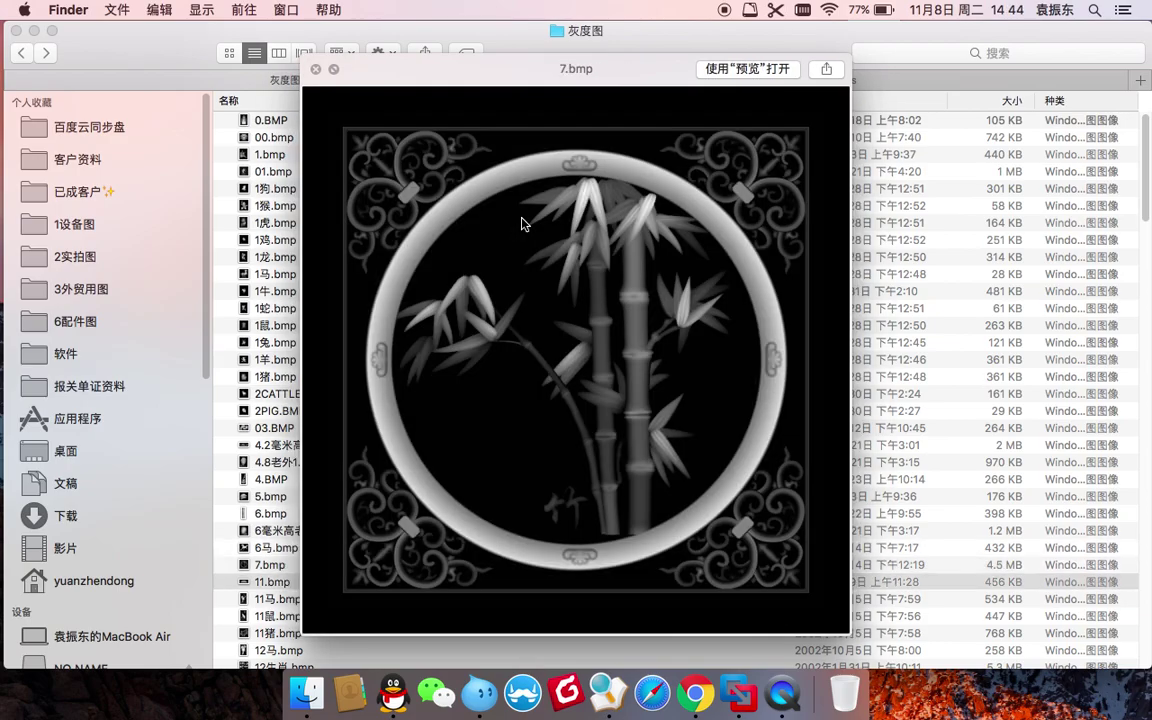
key("Down")
key("Down")
key("Down")
key("Down")
key("Down")
key("Down")
key("Down")
key("Down")
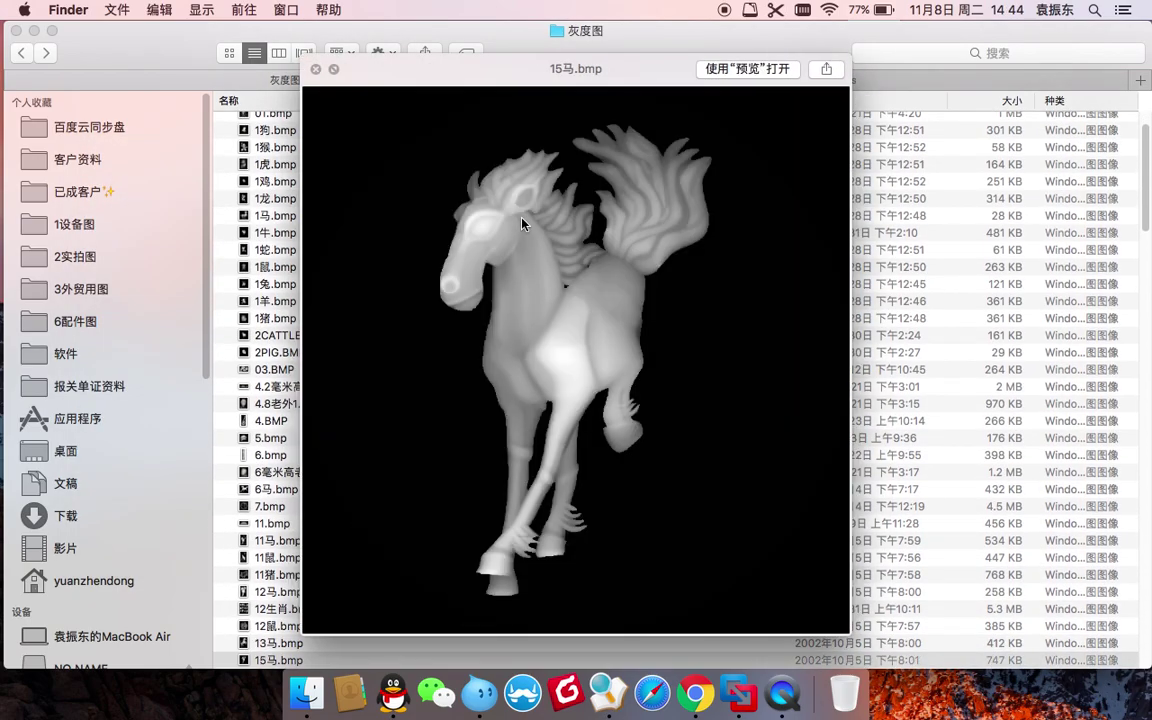
key("Down")
key("Down")
key("Down")
key("Down")
key("Down")
key("Down")
key("Down")
key("Down")
key("Down")
key("Down")
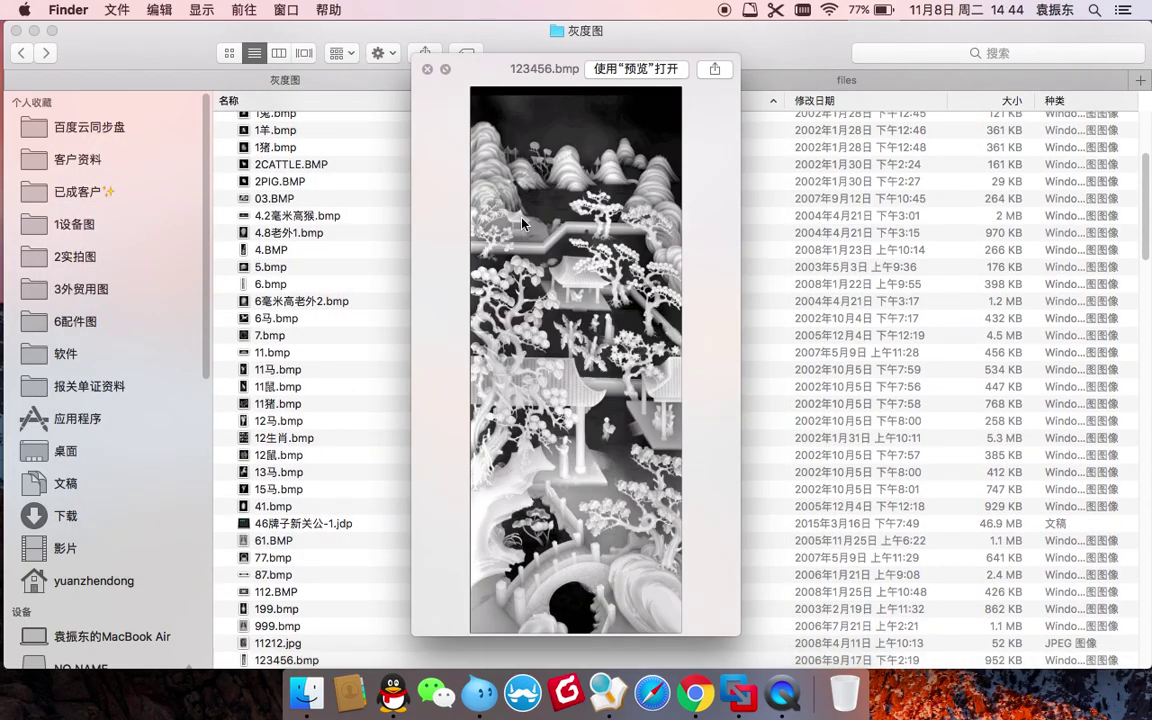
key("Down")
key("Down")
key("Down")
key("Down")
key("Down")
key("Down")
key("Down")
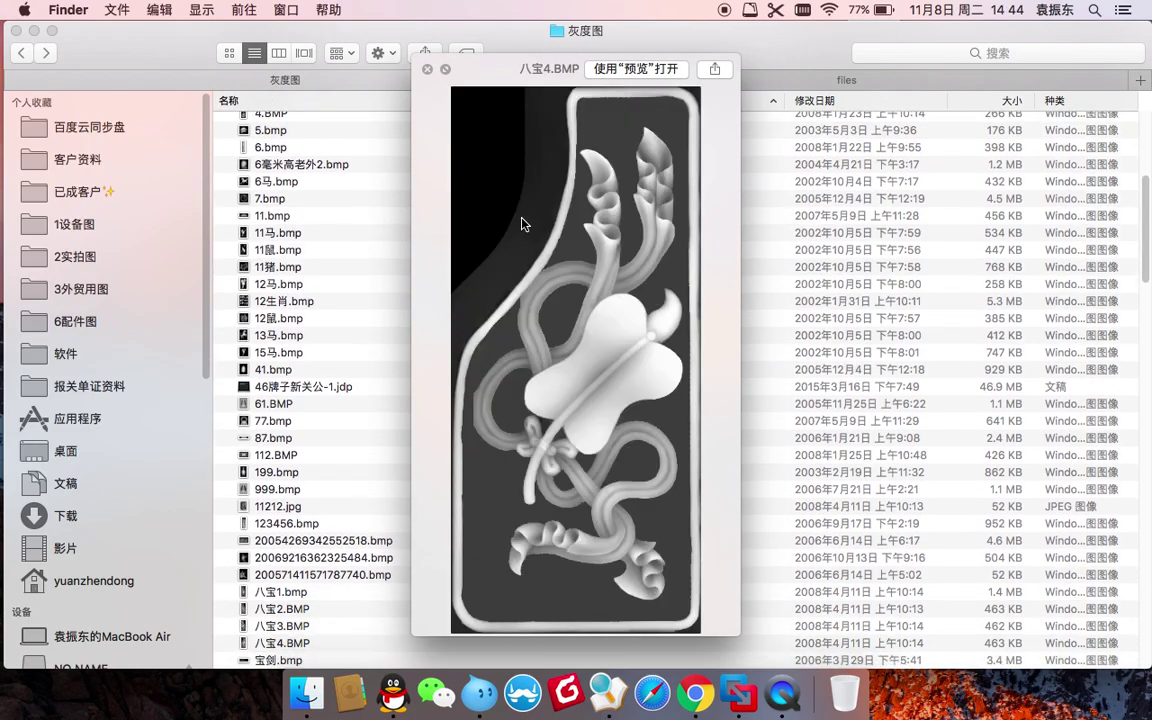
key("Down")
key("Down")
key("Down")
key("Down")
key("Down")
key("Down")
key("Down")
key("Down")
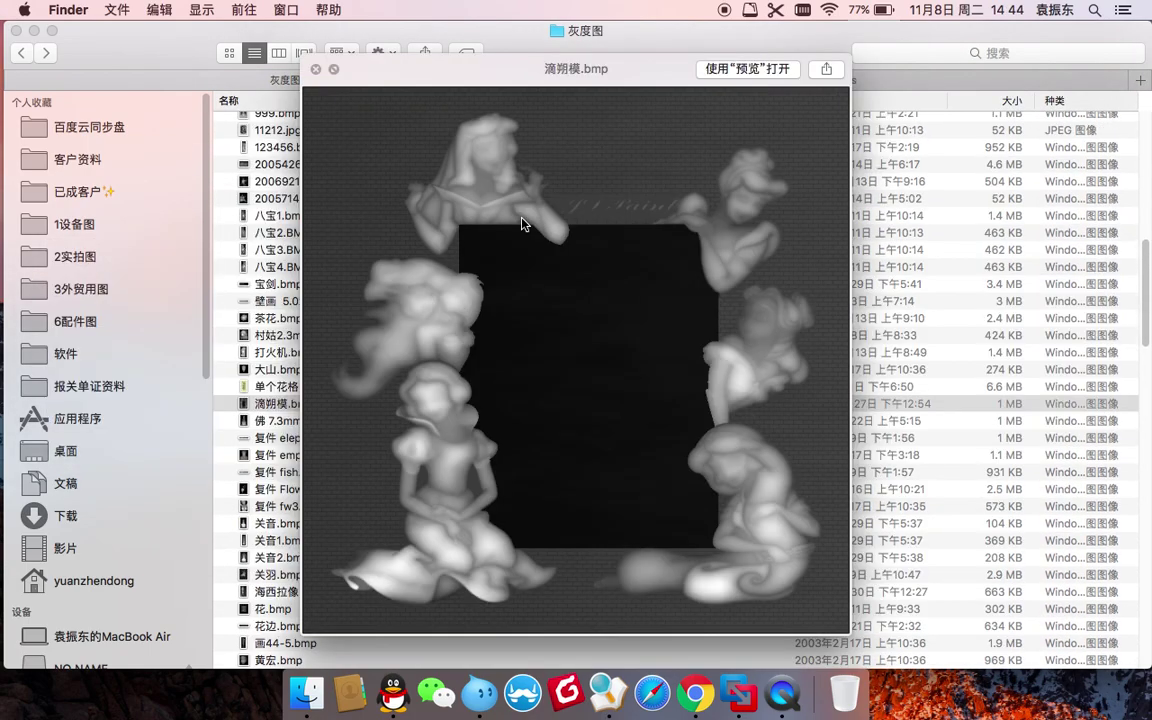
key("Down")
key("Down")
key("Down")
key("Down")
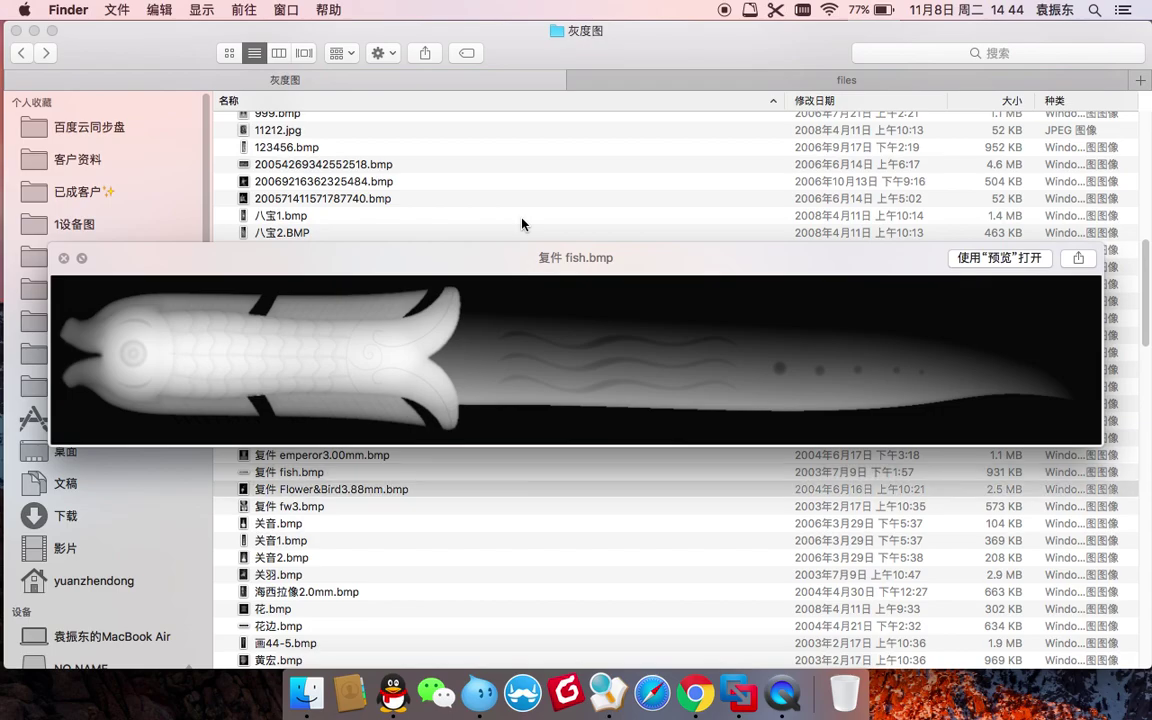
key("Down")
key("Down")
key("Down")
key("space")
Pick and preview zhdwc7.05mm.bmp, the Last Supper image, then paste it into the files folder.
scroll(499, 594, "down", 15)
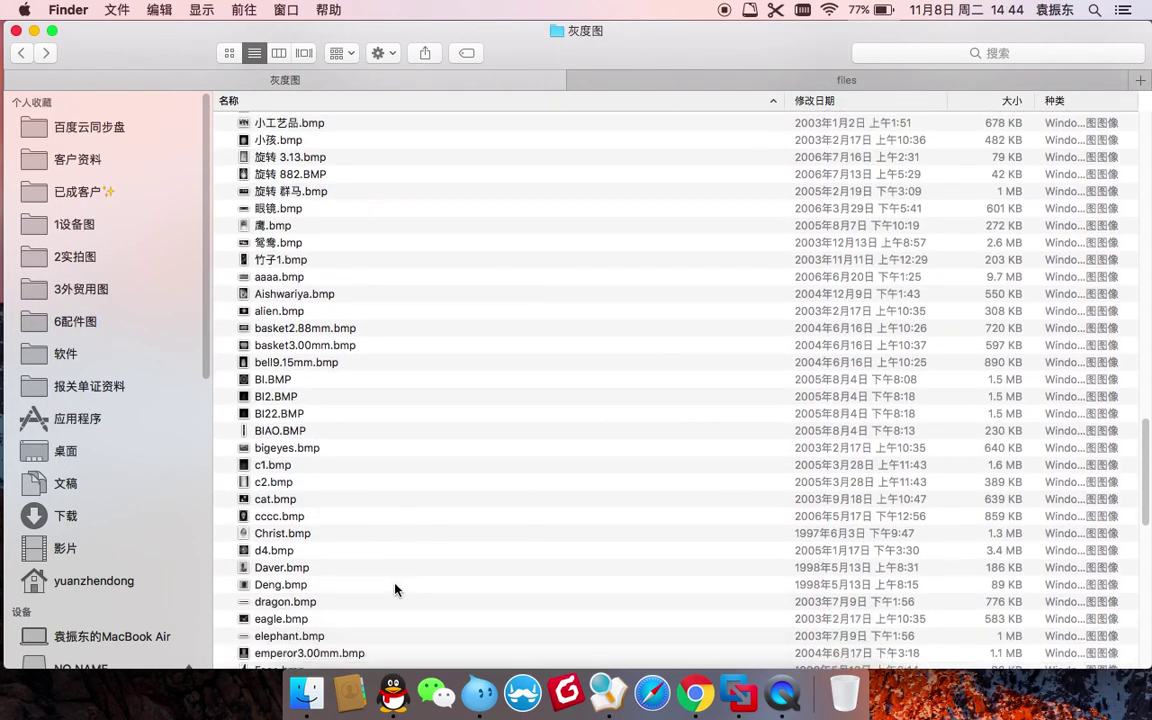
scroll(395, 590, "down", 10)
left_click(358, 610)
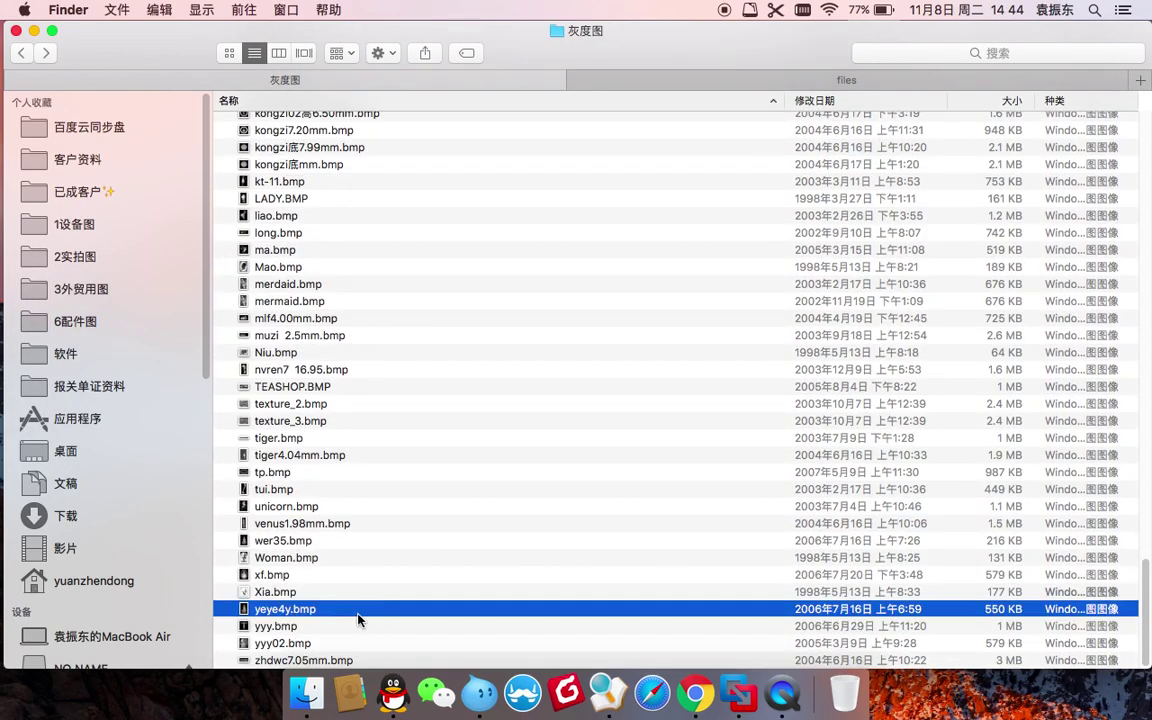
left_click(333, 660)
key("space")
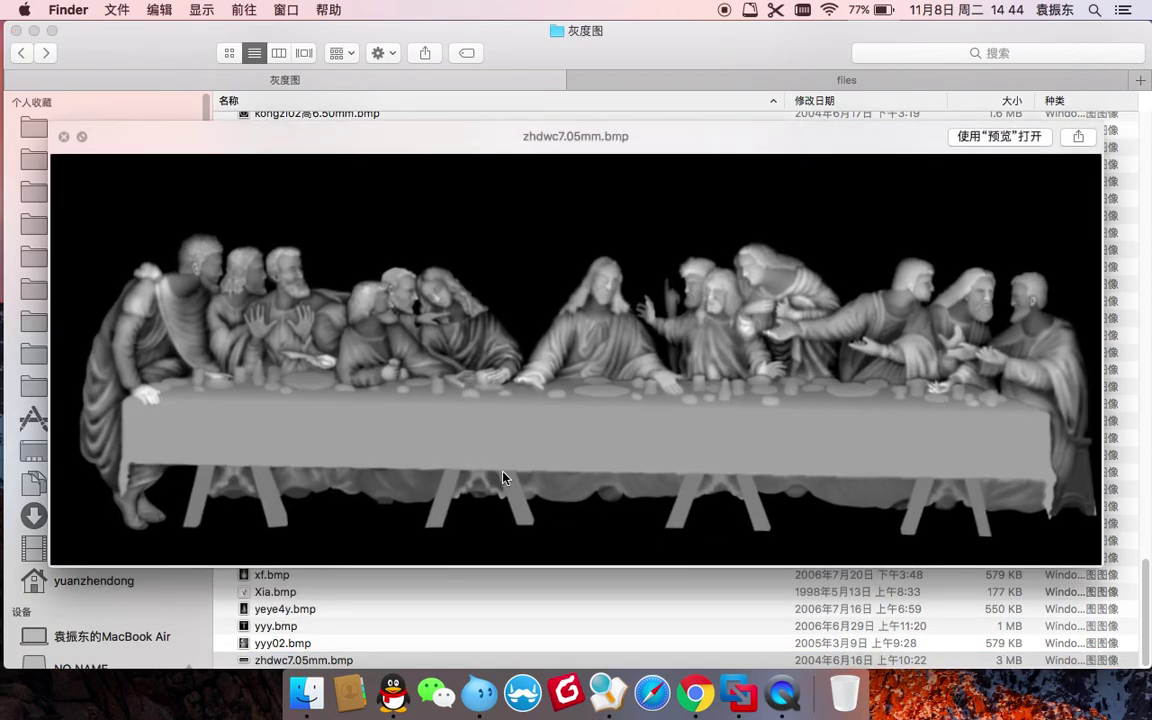
key("space")
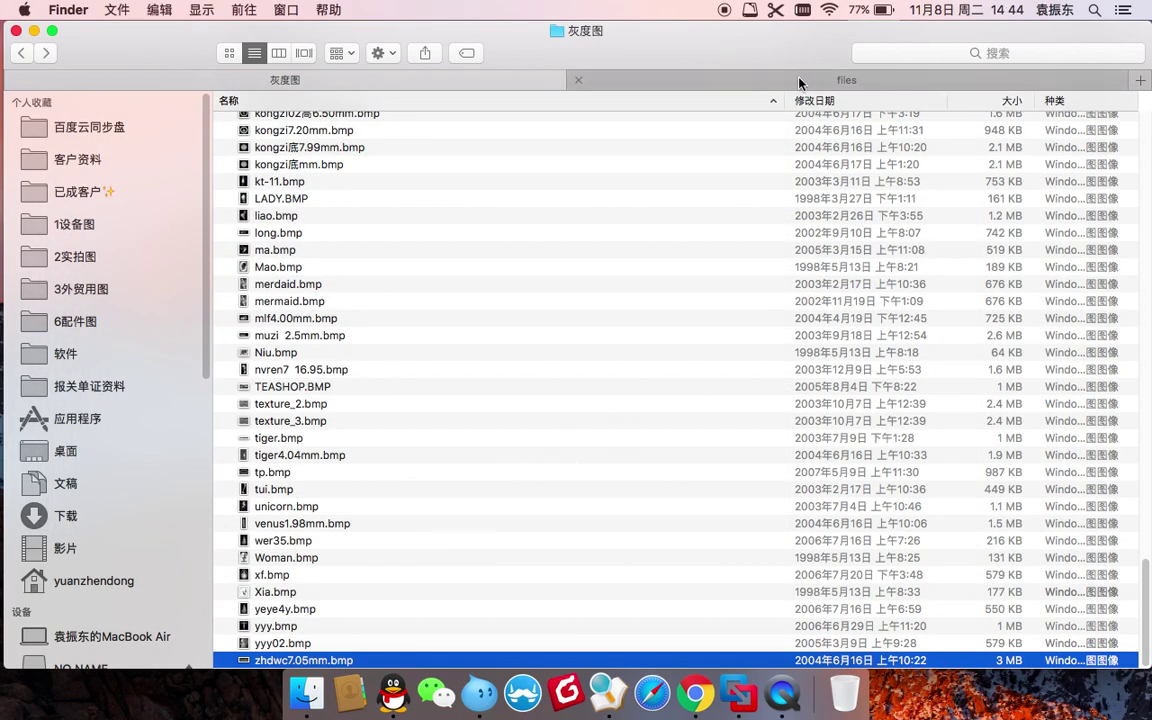
left_click(720, 79)
key("super+v")
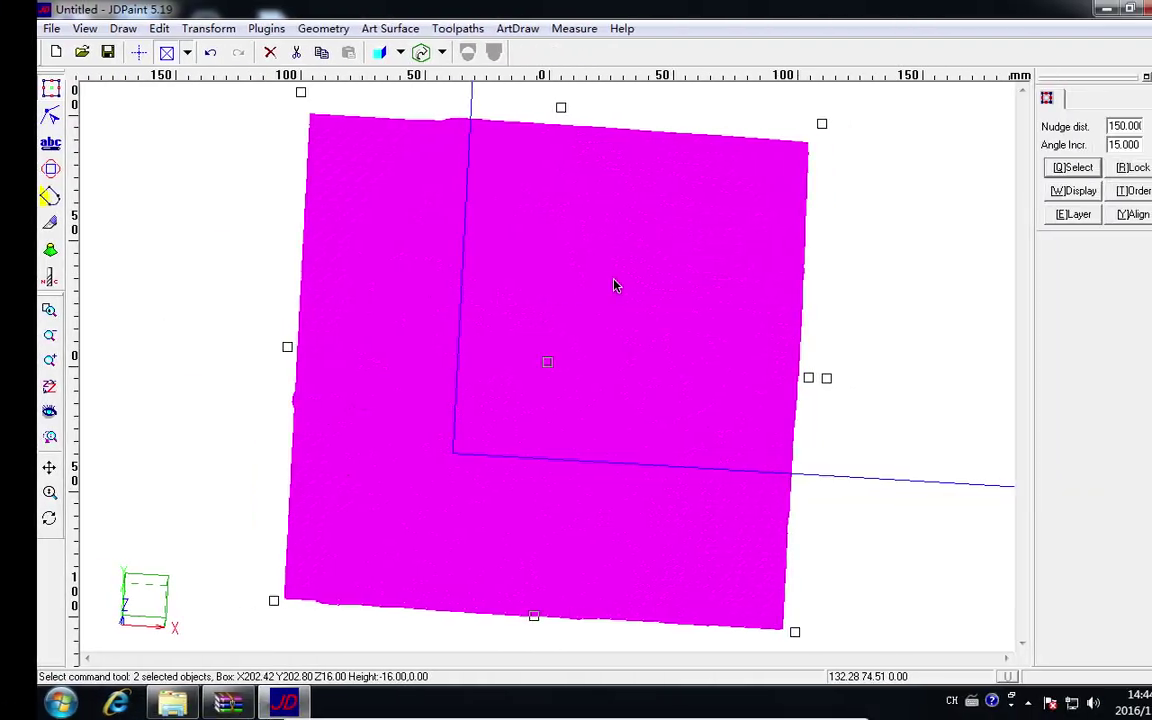
Delete the old magenta objects and switch the canvas to the Top (XY) view.
left_click(233, 52)
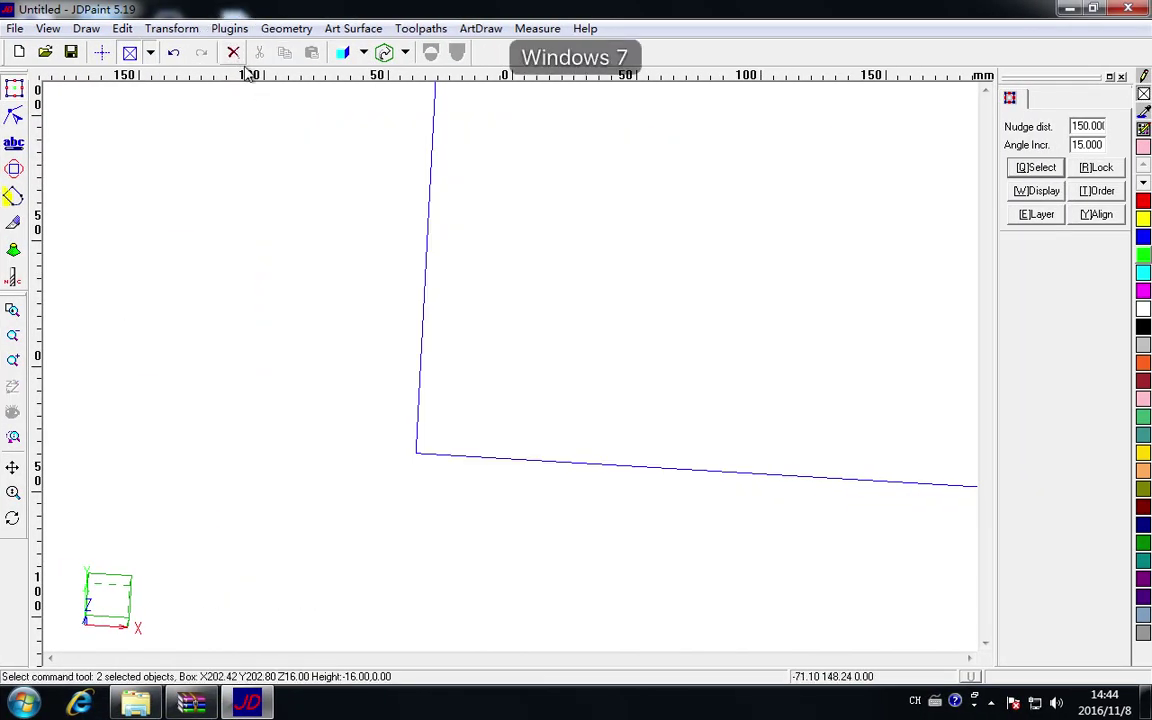
right_click(357, 184)
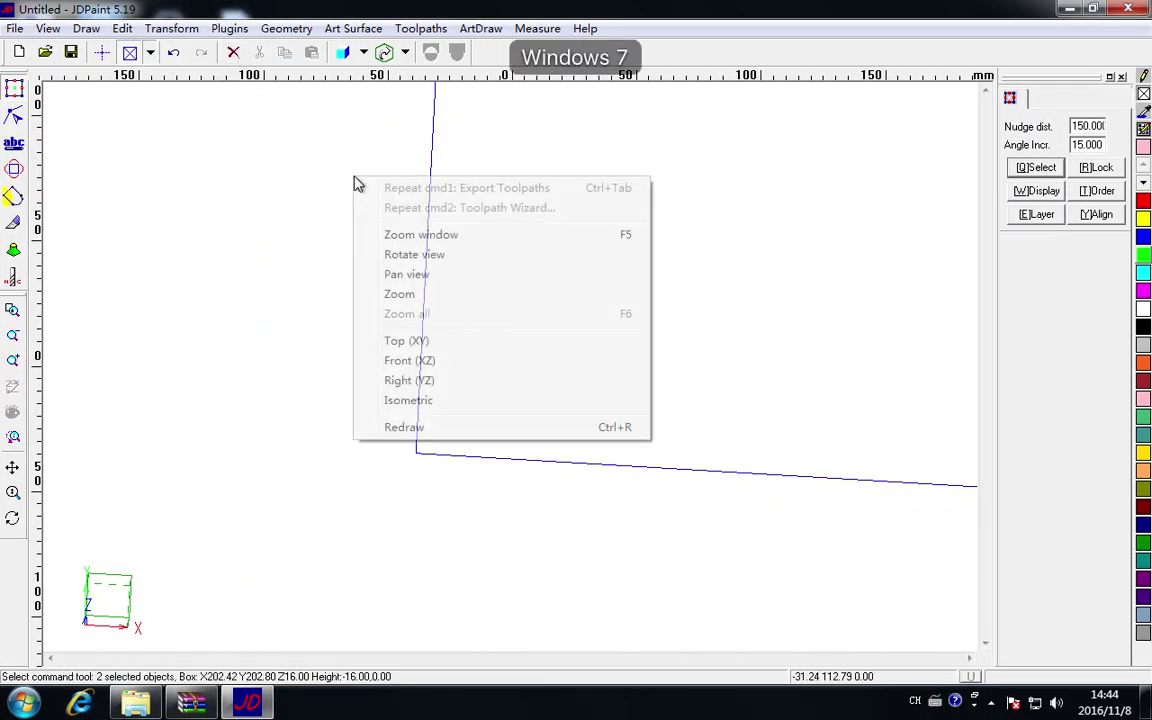
left_click(455, 342)
Start File > Import with All files as the file type.
left_click(8, 9)
left_click(82, 10)
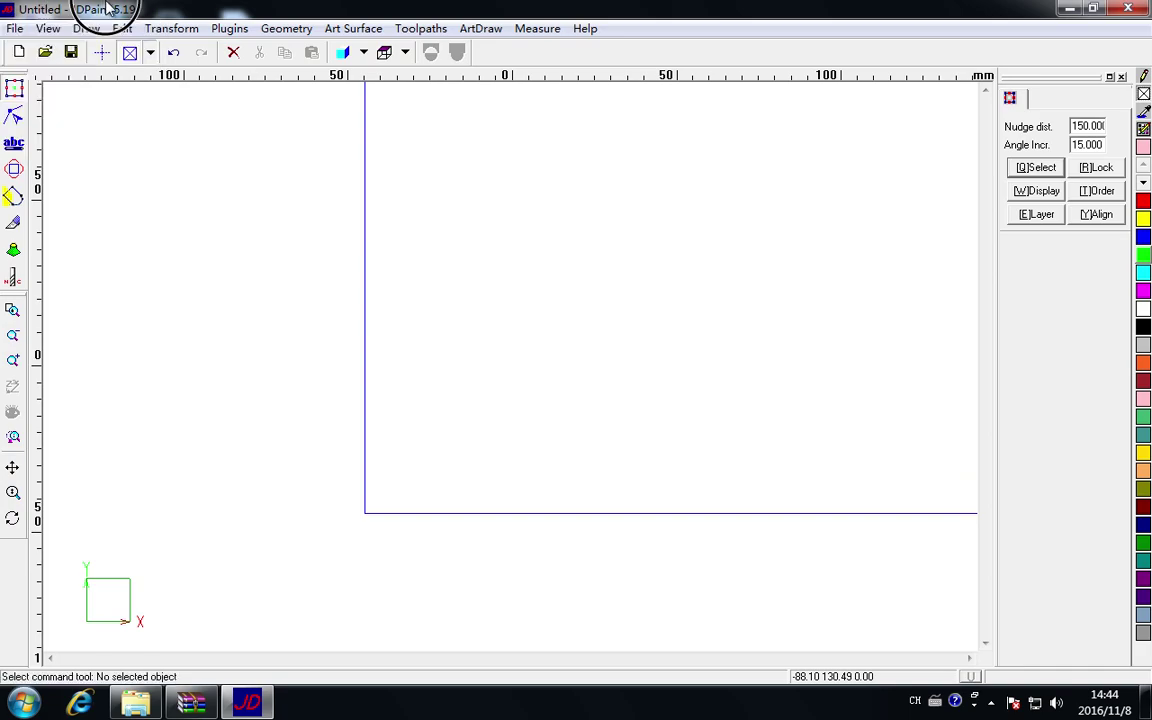
left_click(48, 28)
mouse_move(15, 30)
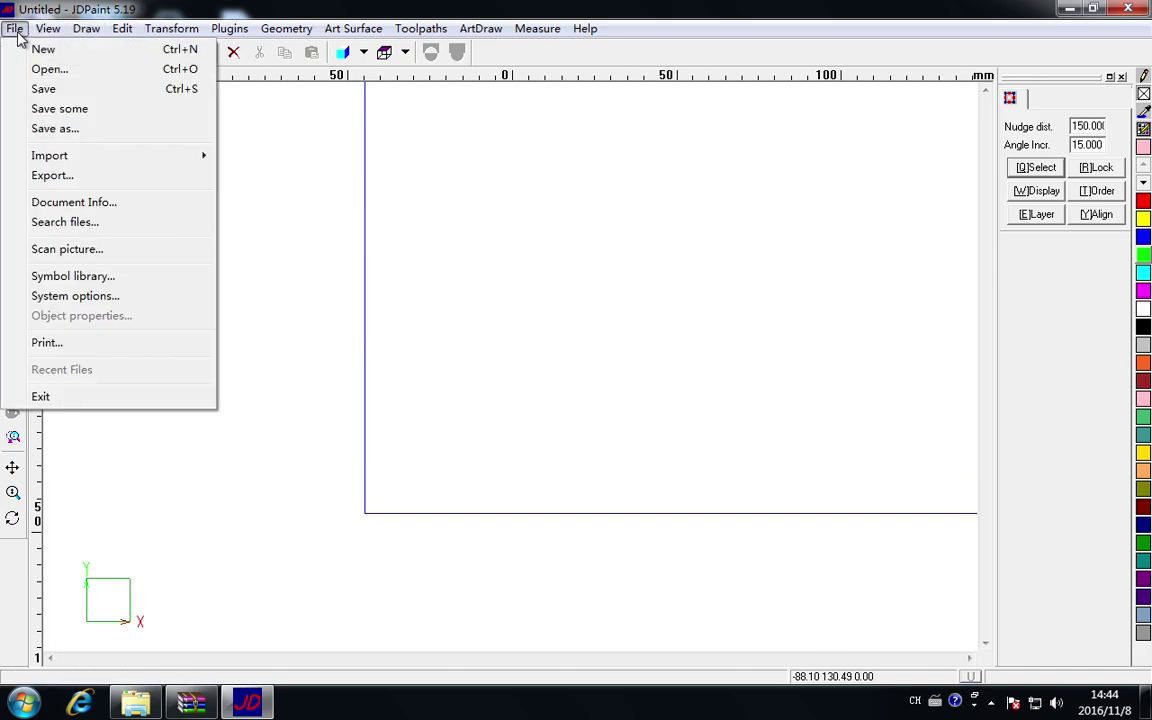
mouse_move(150, 156)
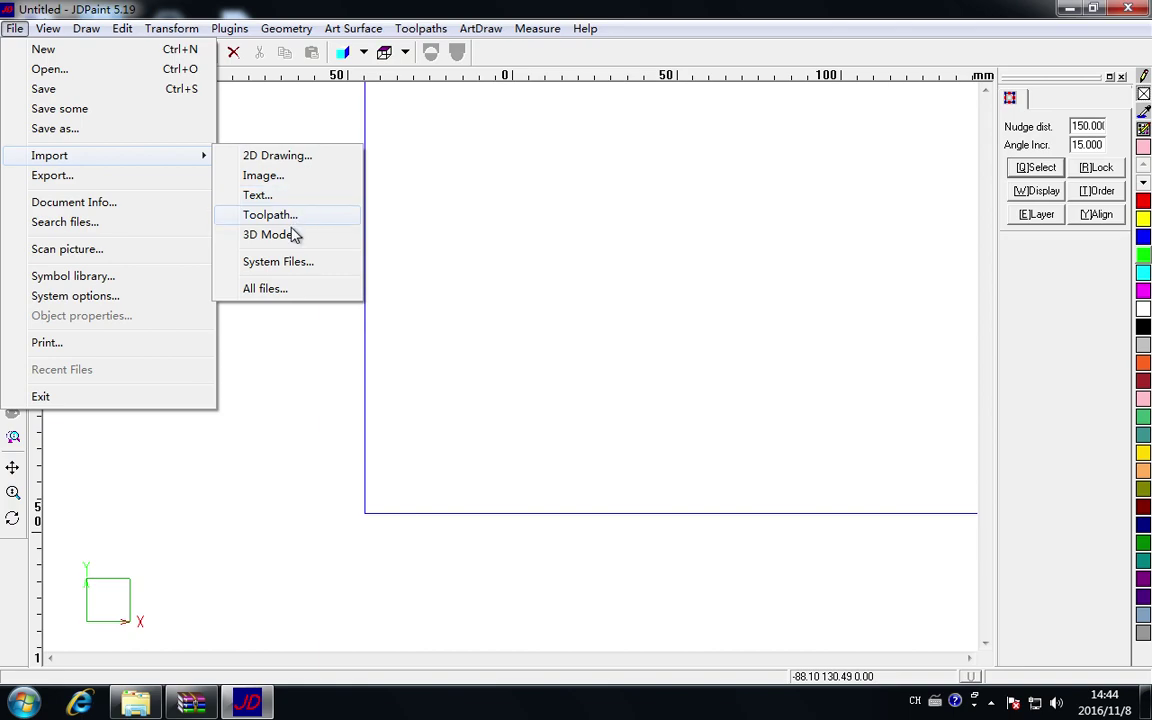
left_click(290, 288)
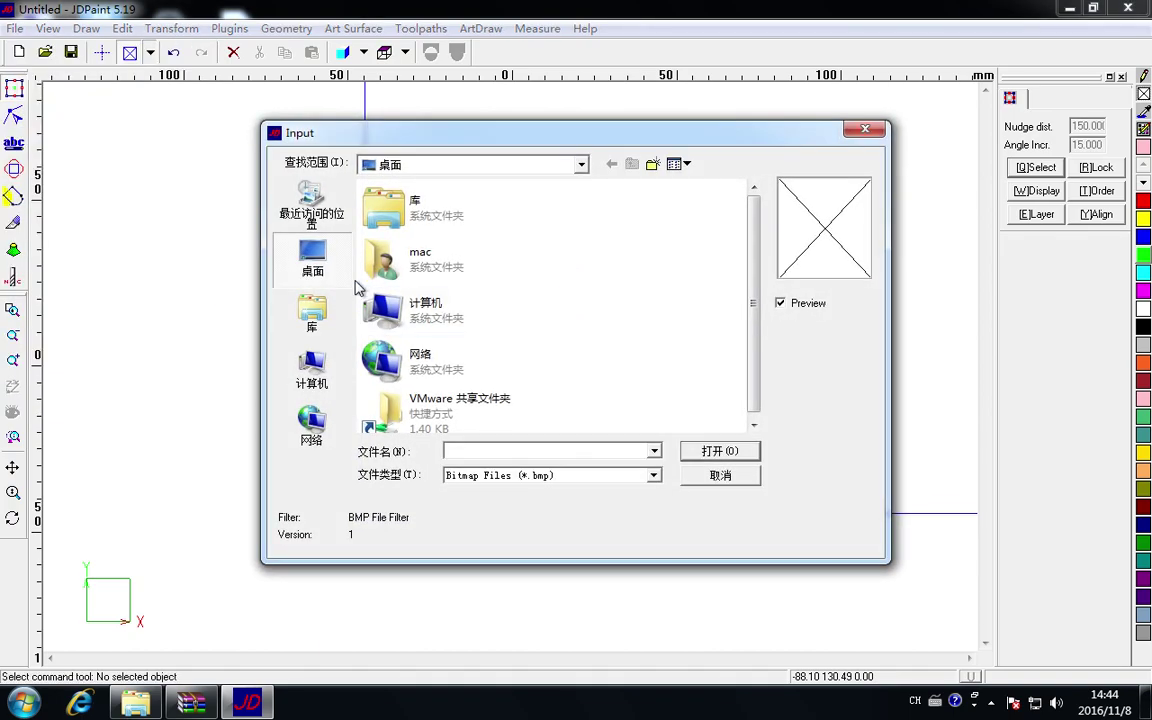
Browse to Z:\下载\files and open the zhdwc7.05mm bitmap for import.
left_click(313, 386)
double_click(460, 205)
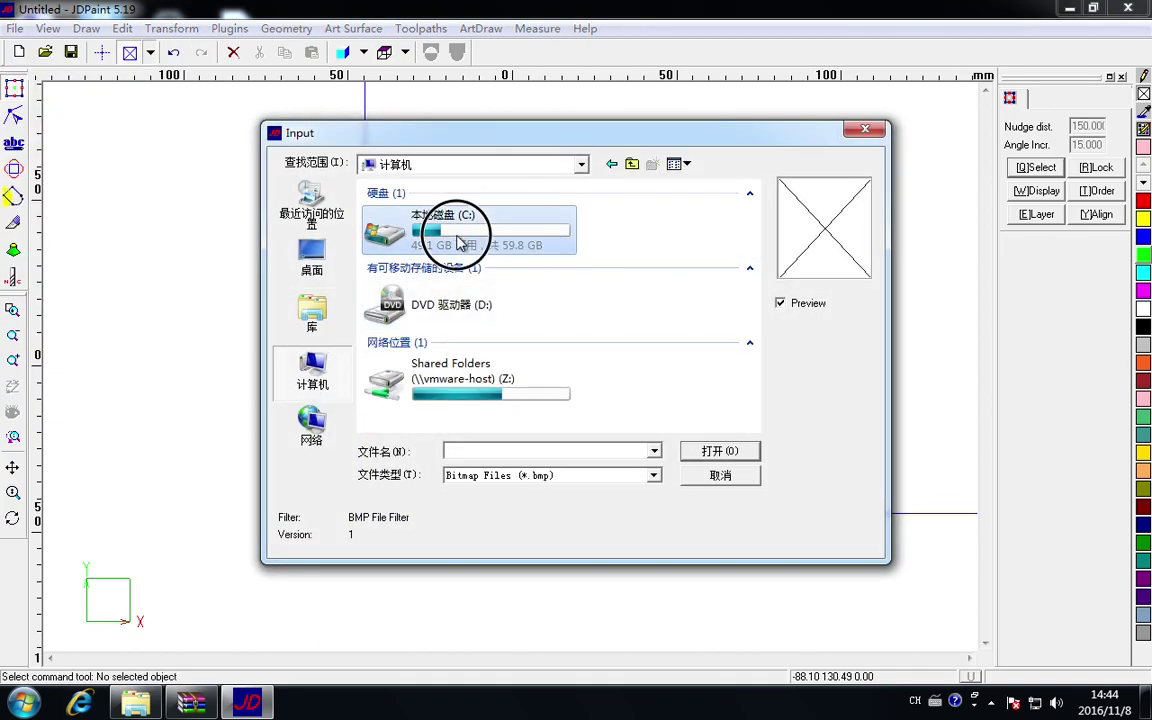
left_click(311, 370)
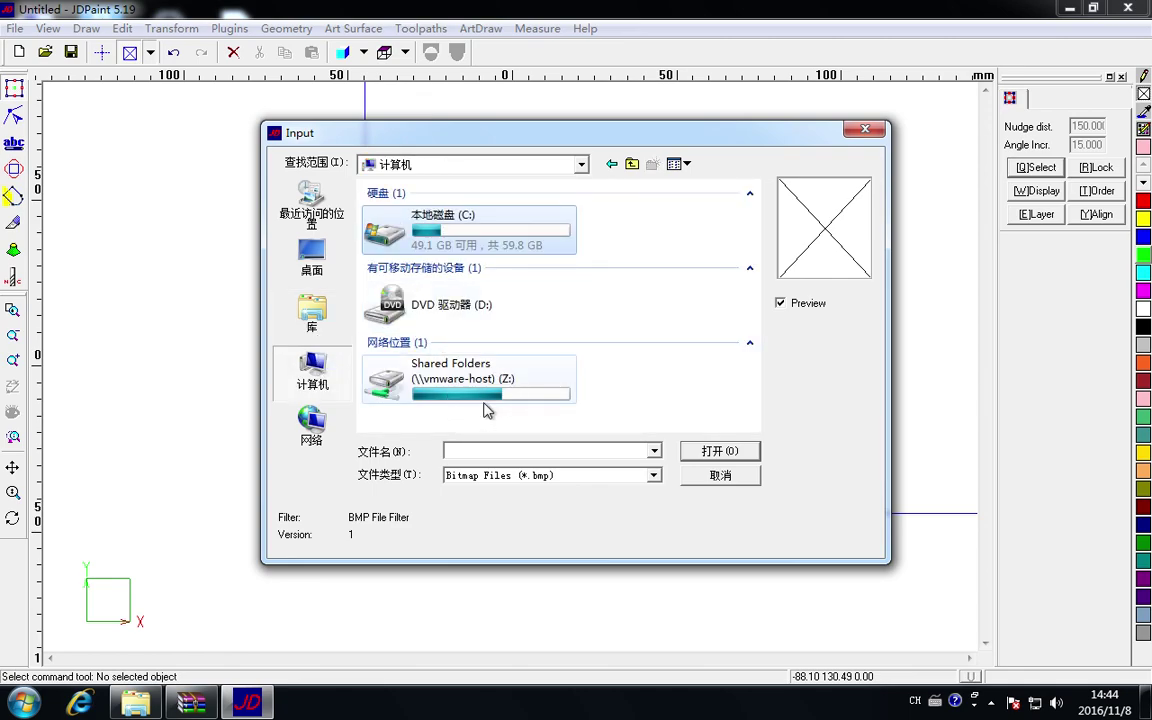
double_click(470, 372)
left_click(449, 240)
double_click(449, 235)
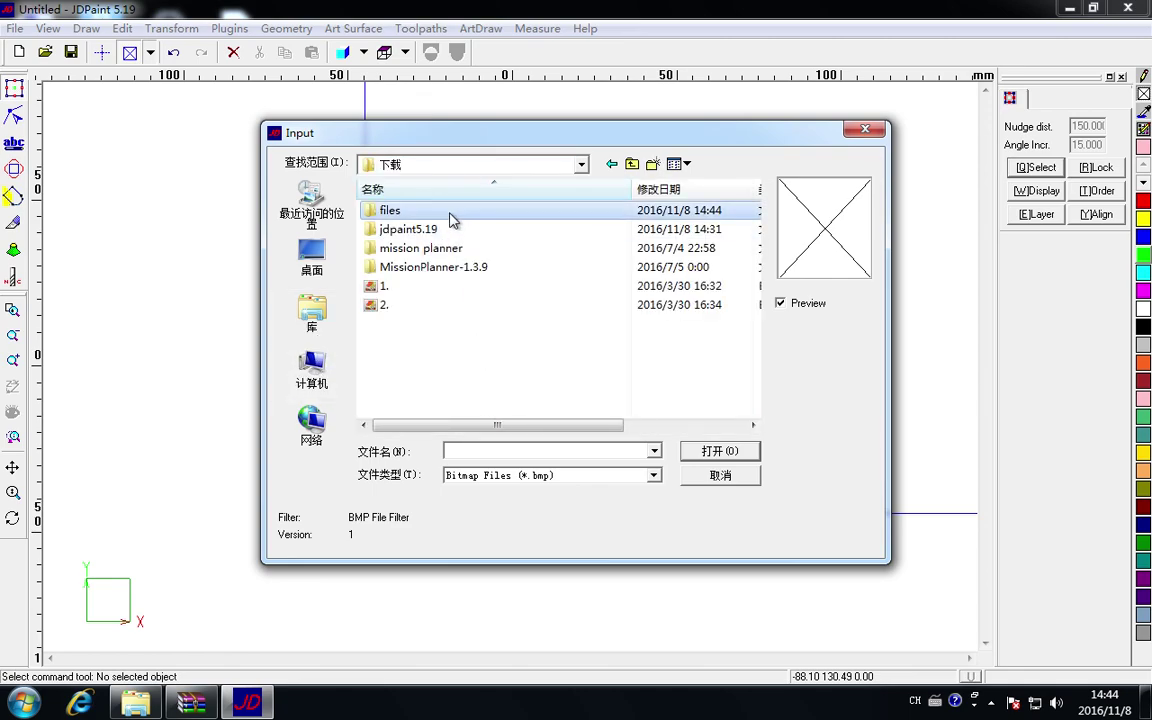
double_click(453, 212)
left_click(437, 232)
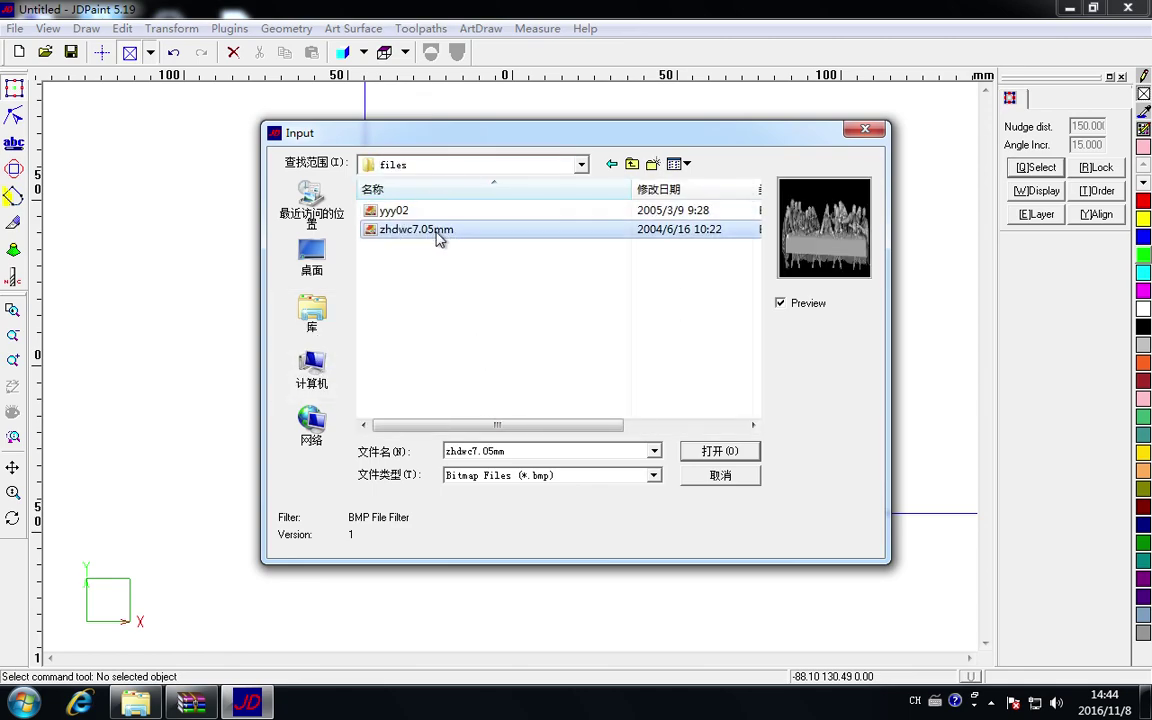
left_click(733, 452)
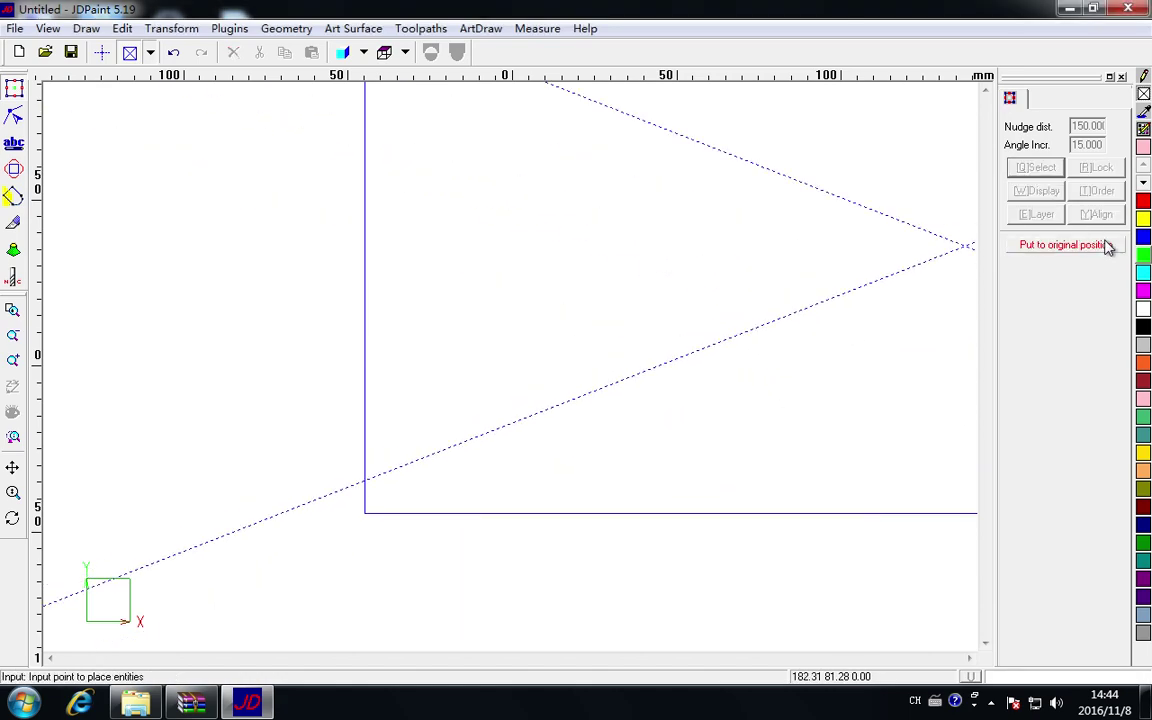
Place the imported zhdwc7.05mm bitmap on the canvas.
left_click(1063, 252)
scroll(468, 345, "up", 2)
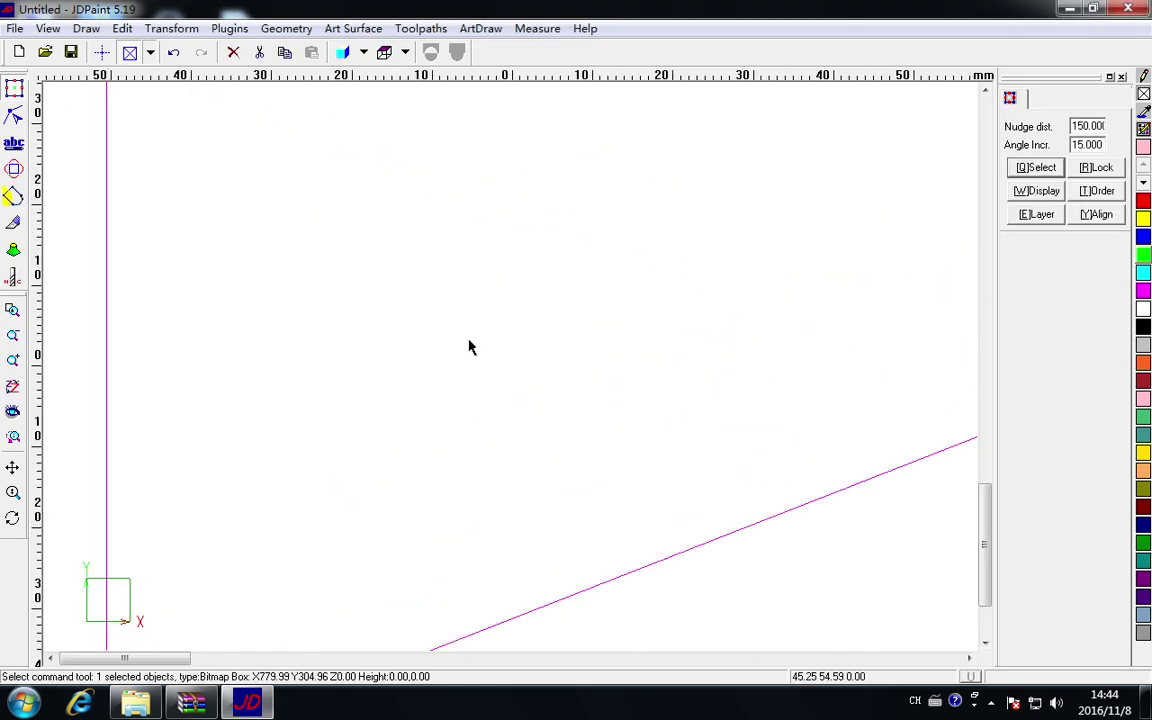
scroll(363, 311, "down", 5)
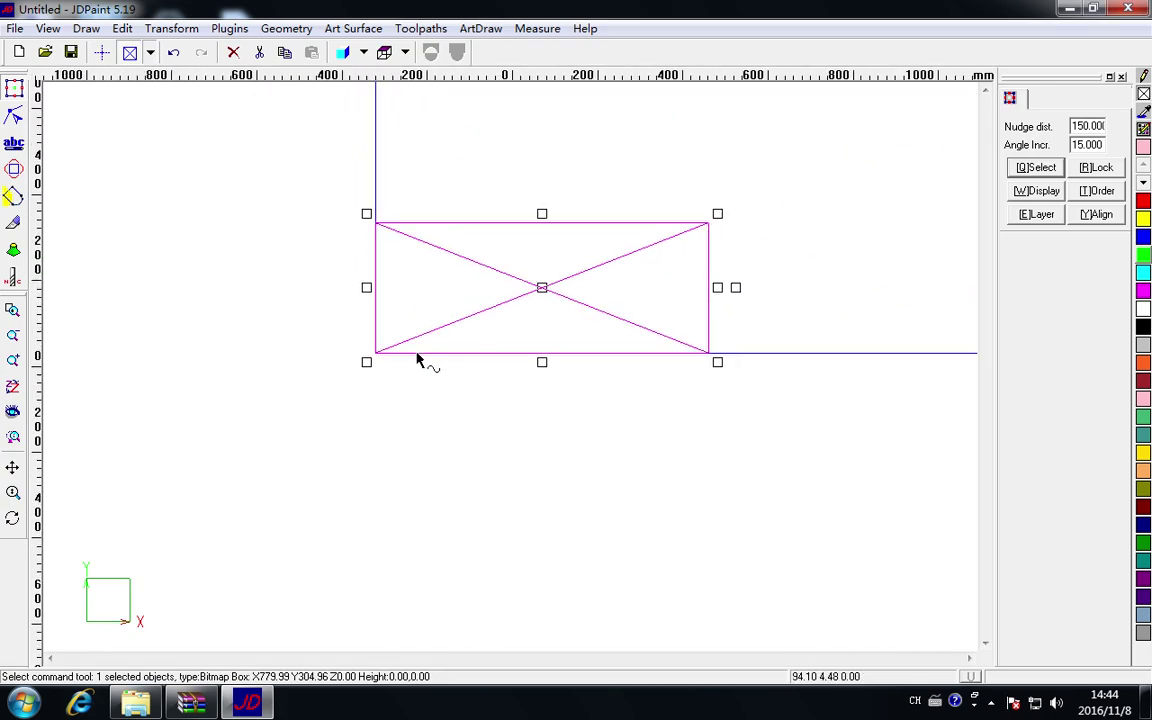
scroll(463, 385, "down", 2)
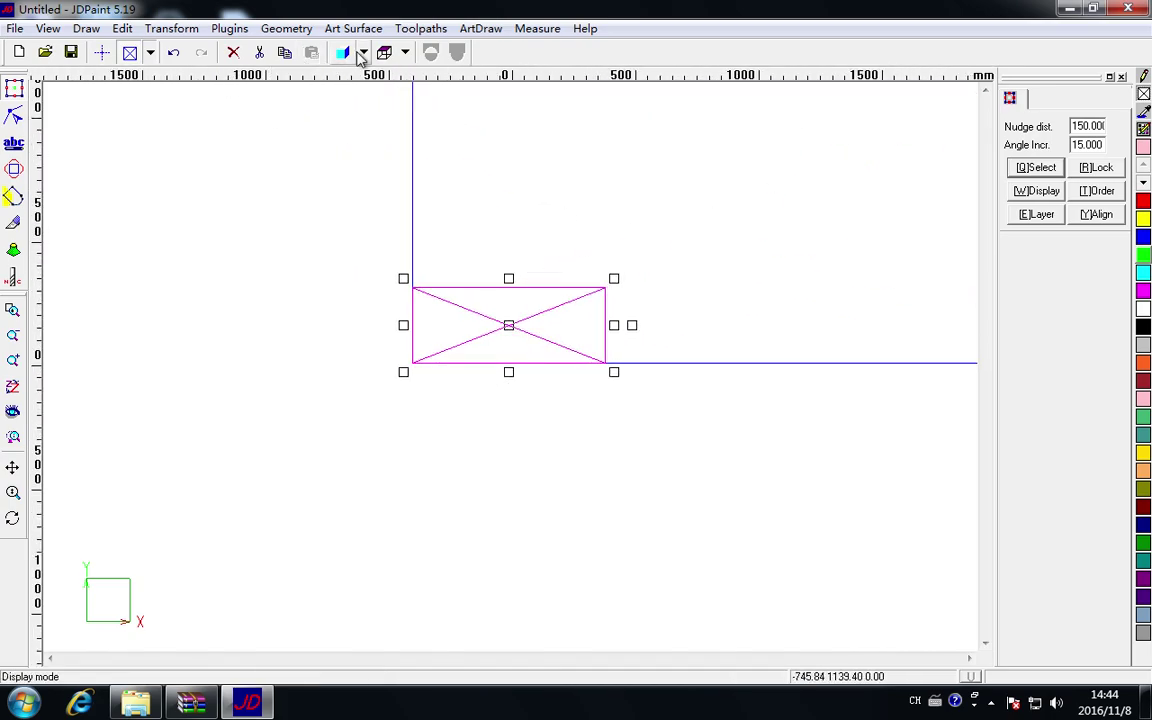
Switch the display mode to 2D Display (GDI) so the grayscale Last Supper picture shows.
left_click(363, 52)
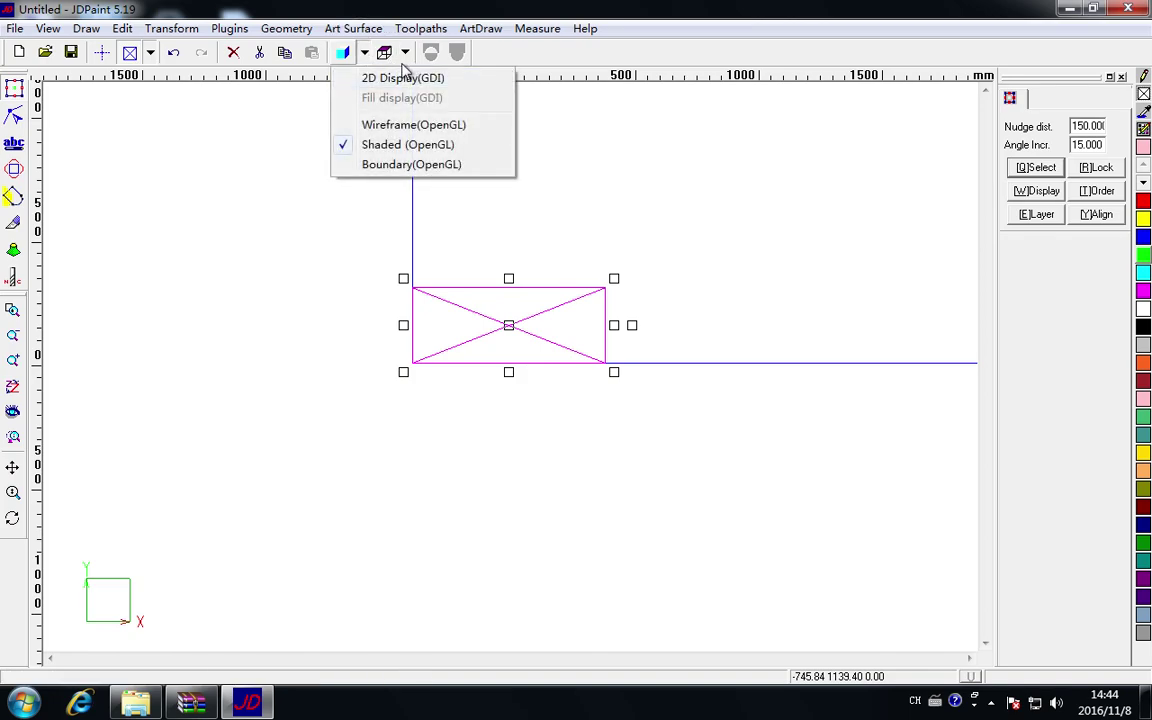
left_click(401, 79)
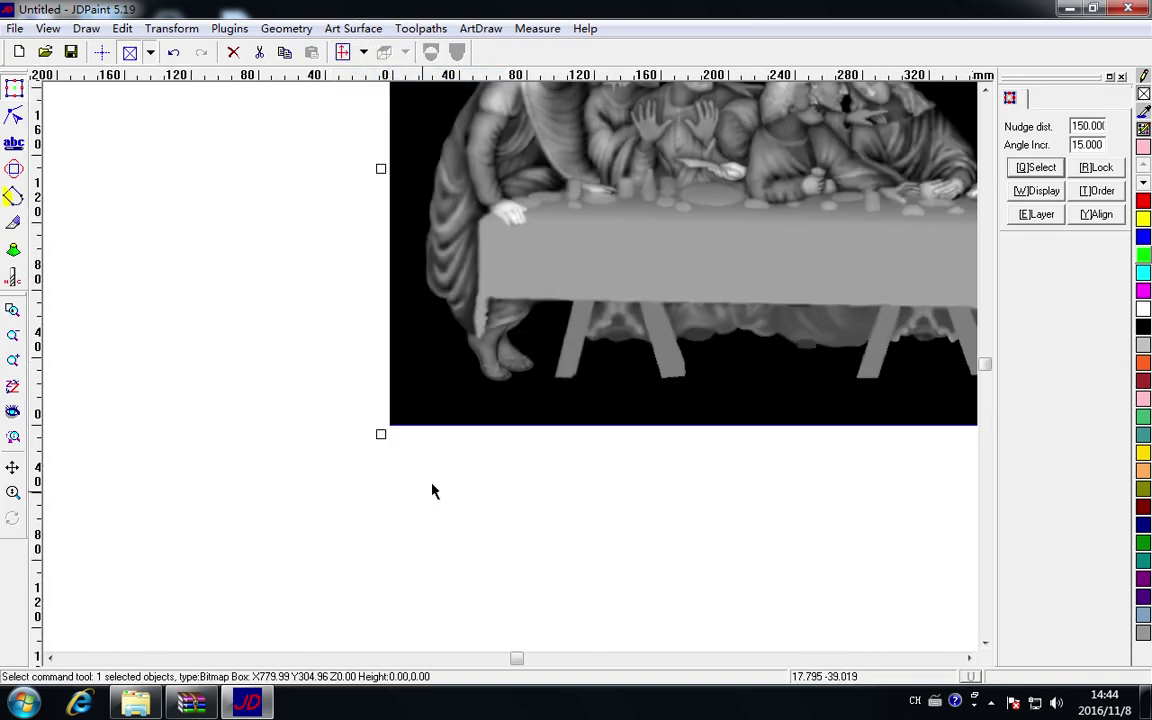
scroll(499, 481, "up", 2)
scroll(463, 506, "down", 4)
scroll(226, 336, "up", 1)
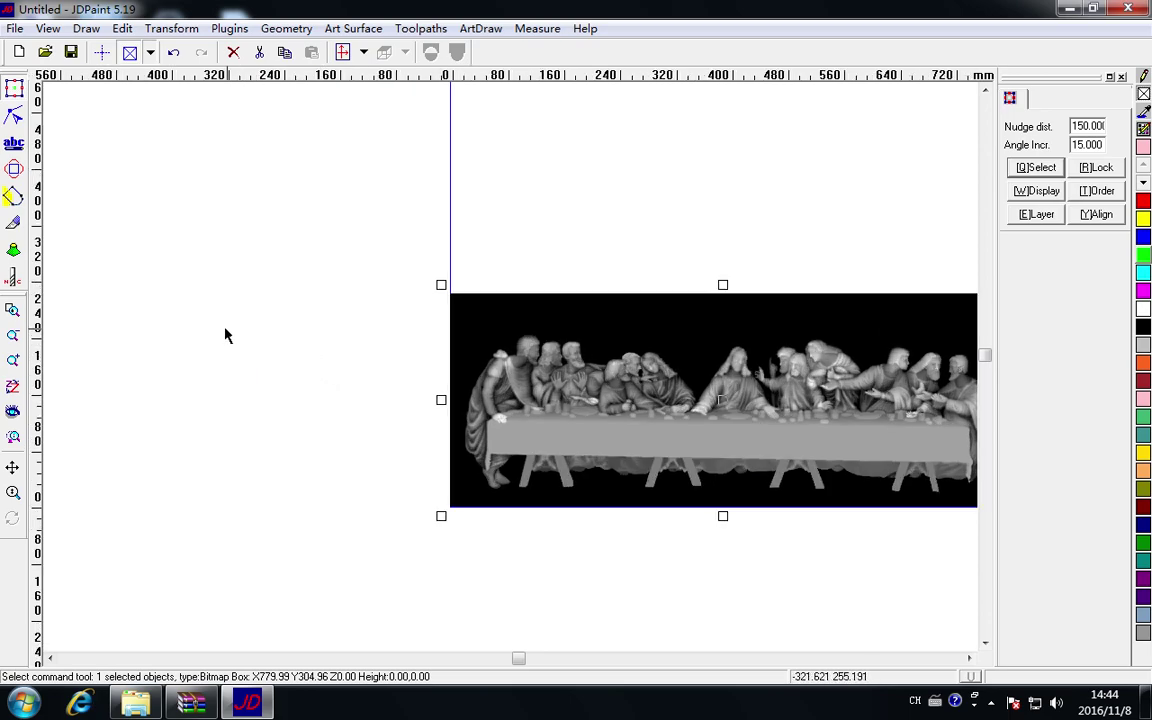
scroll(226, 336, "down", 2)
scroll(556, 380, "up", 2)
scroll(657, 398, "up", 1)
left_click(348, 505)
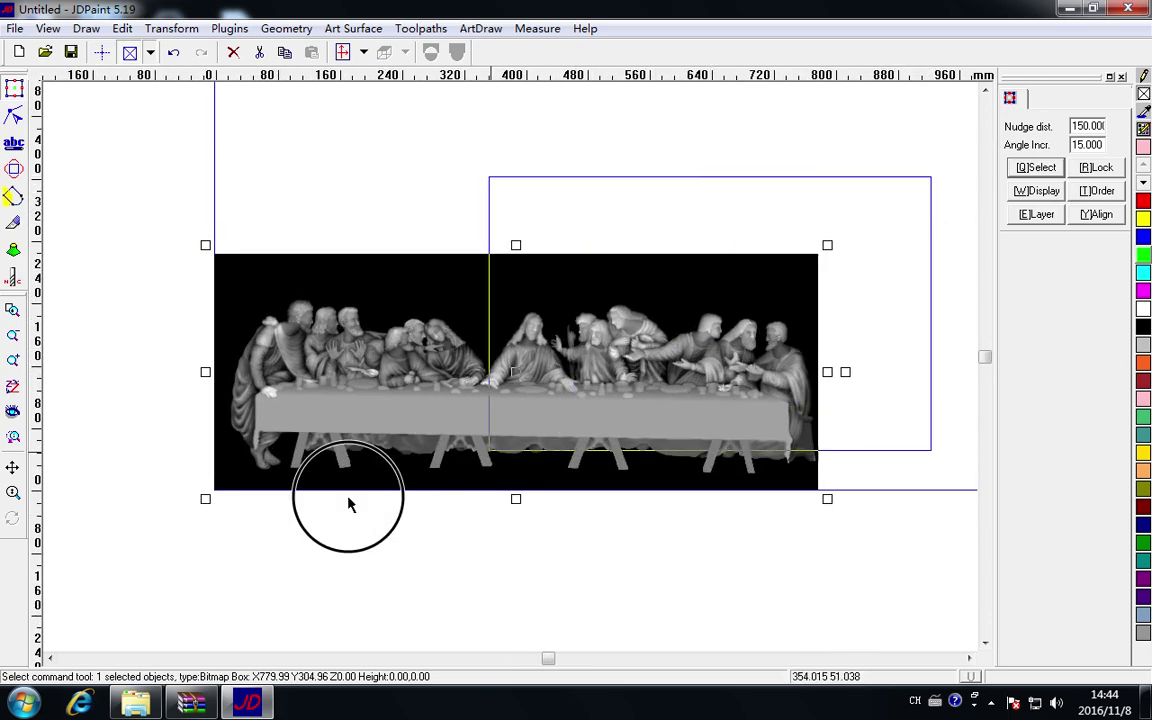
Scale the bitmap with Same proportion to an X size of 600 mm, about 234.59 mm tall.
left_click(172, 28)
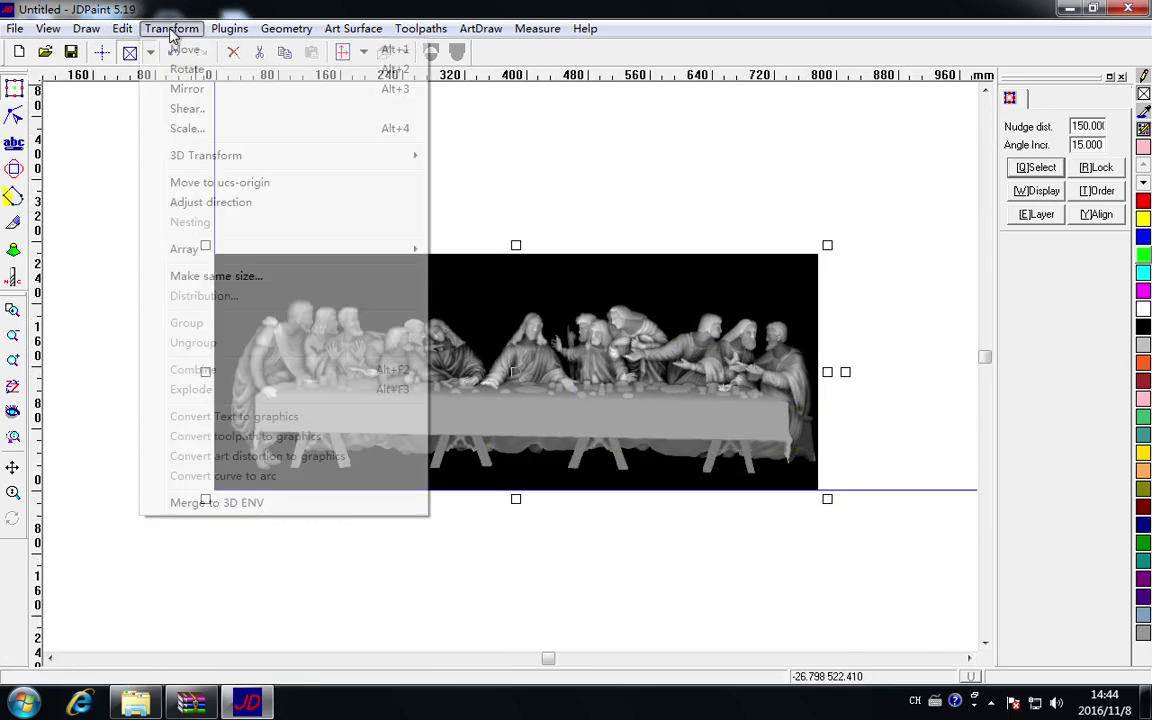
left_click(232, 128)
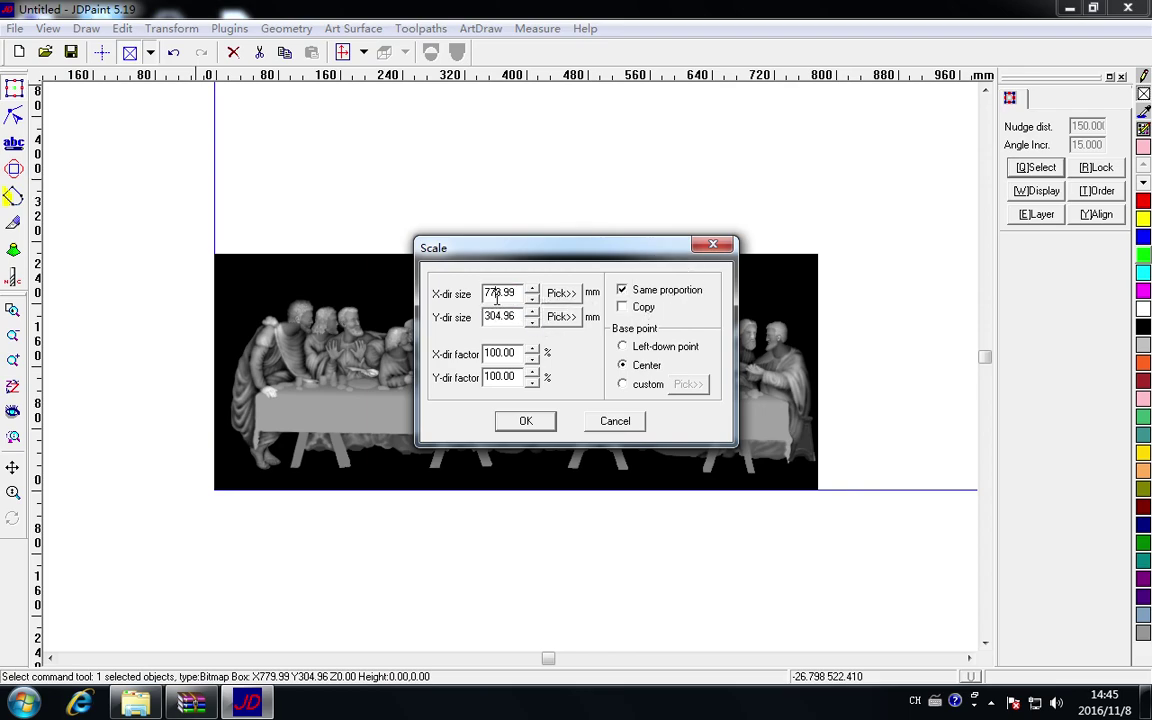
type("600")
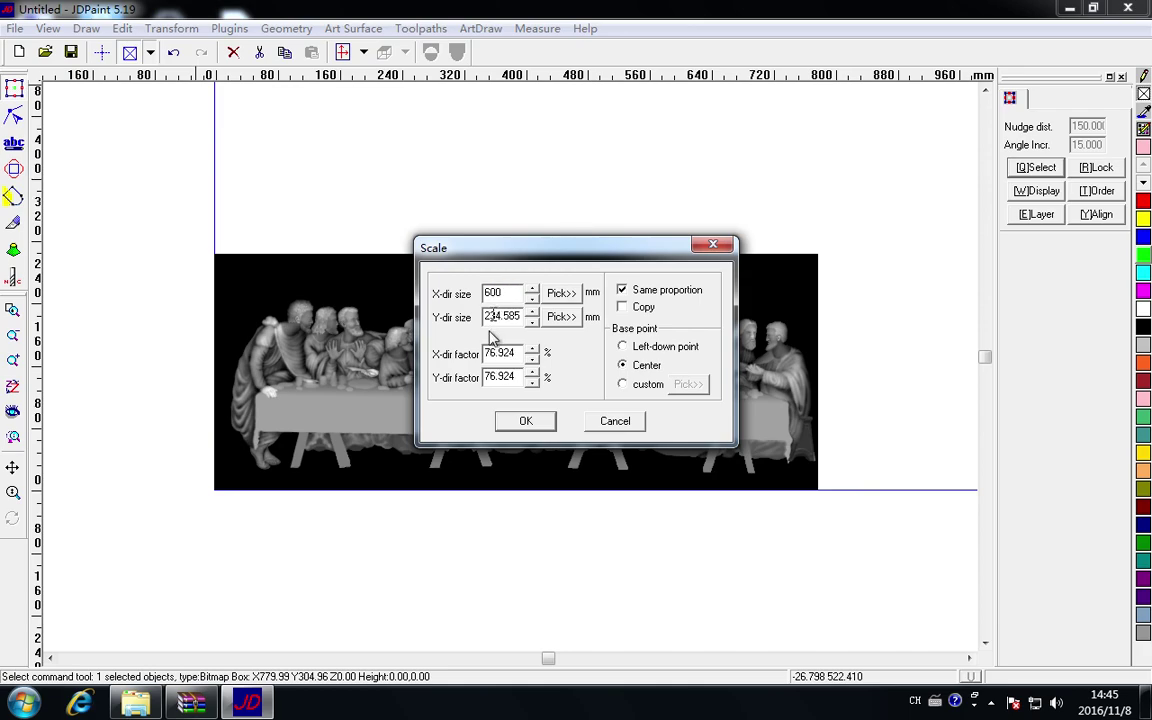
left_click(527, 421)
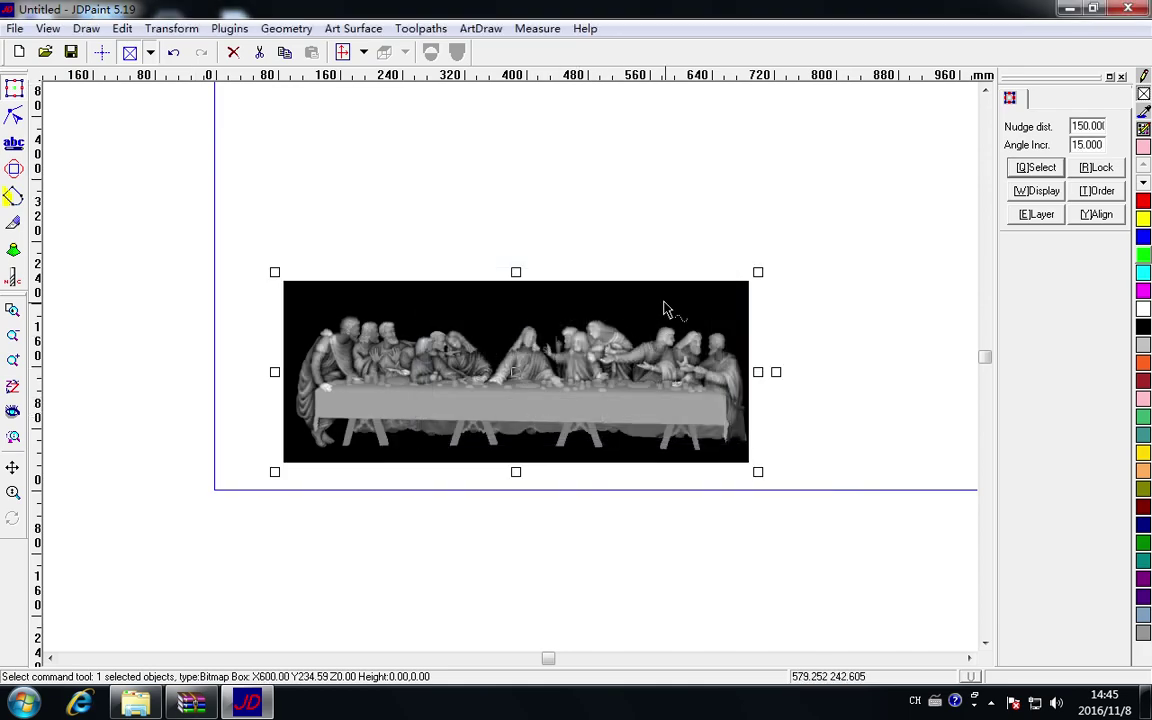
Convert the Last Supper picture to a mesh with Bitmap to Mesh, White Highest, Height 1.
left_click(353, 28)
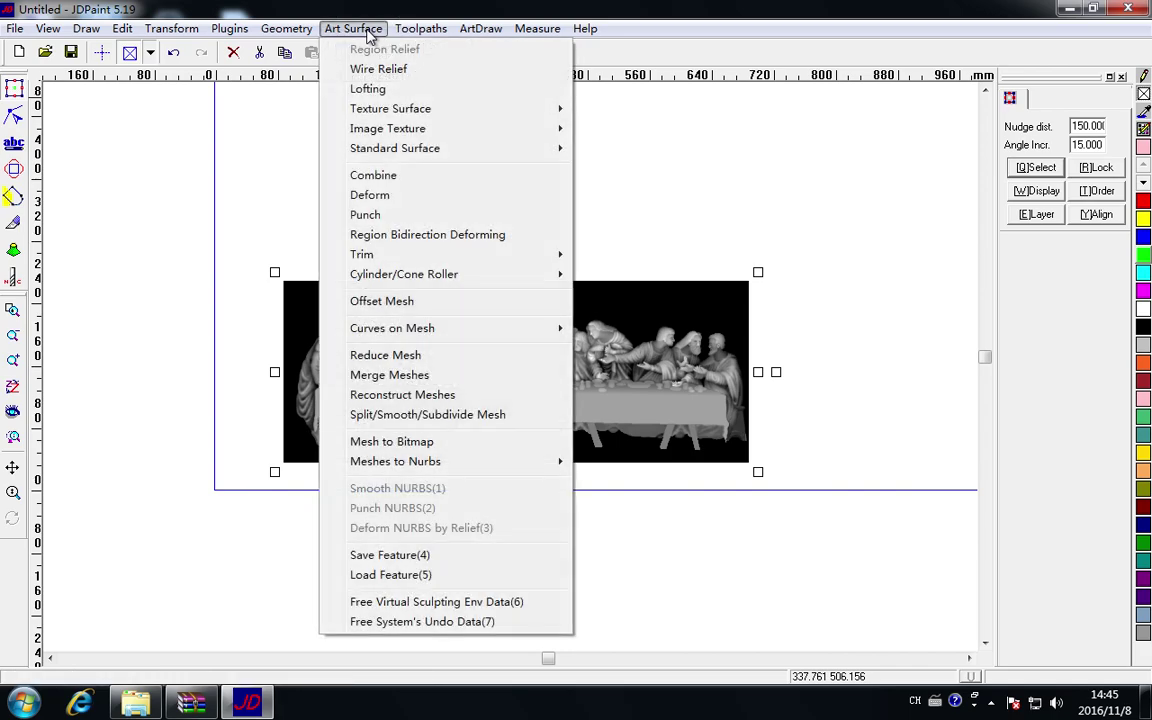
mouse_move(425, 135)
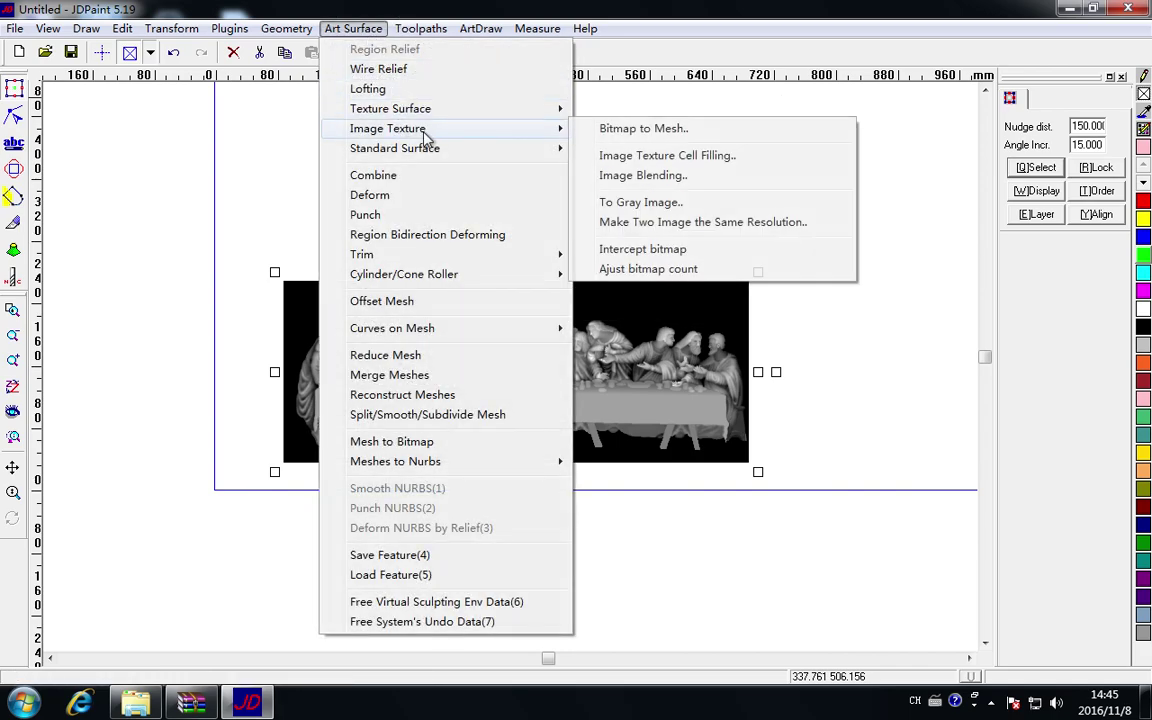
left_click(675, 140)
left_click(517, 355)
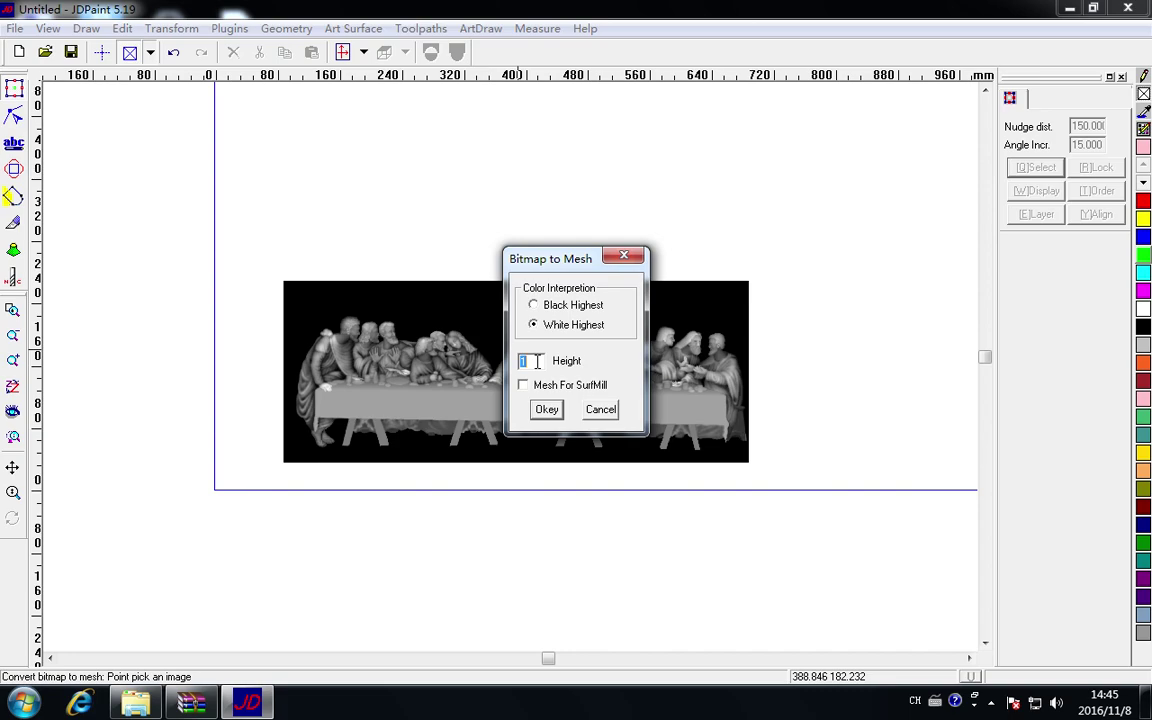
left_click(547, 410)
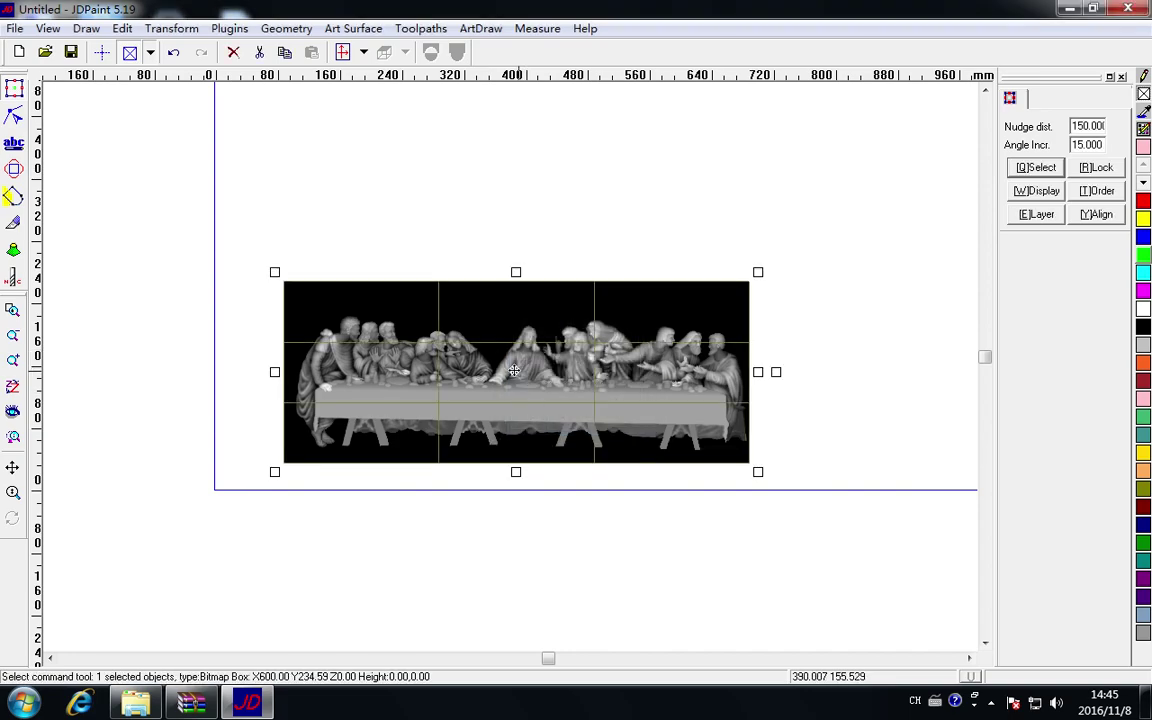
Move the original bitmap off the mesh, delete it, and select the remaining mesh.
left_click_drag(513, 371, 490, 506)
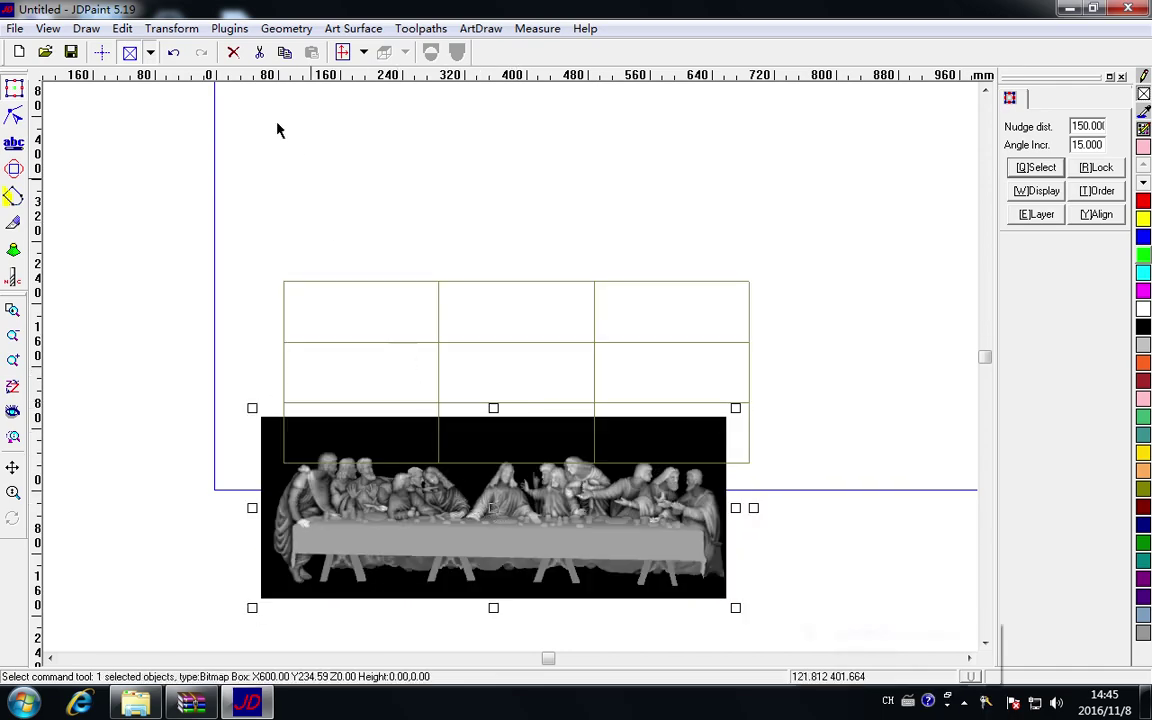
left_click(233, 52)
left_click_drag(707, 272, 201, 485)
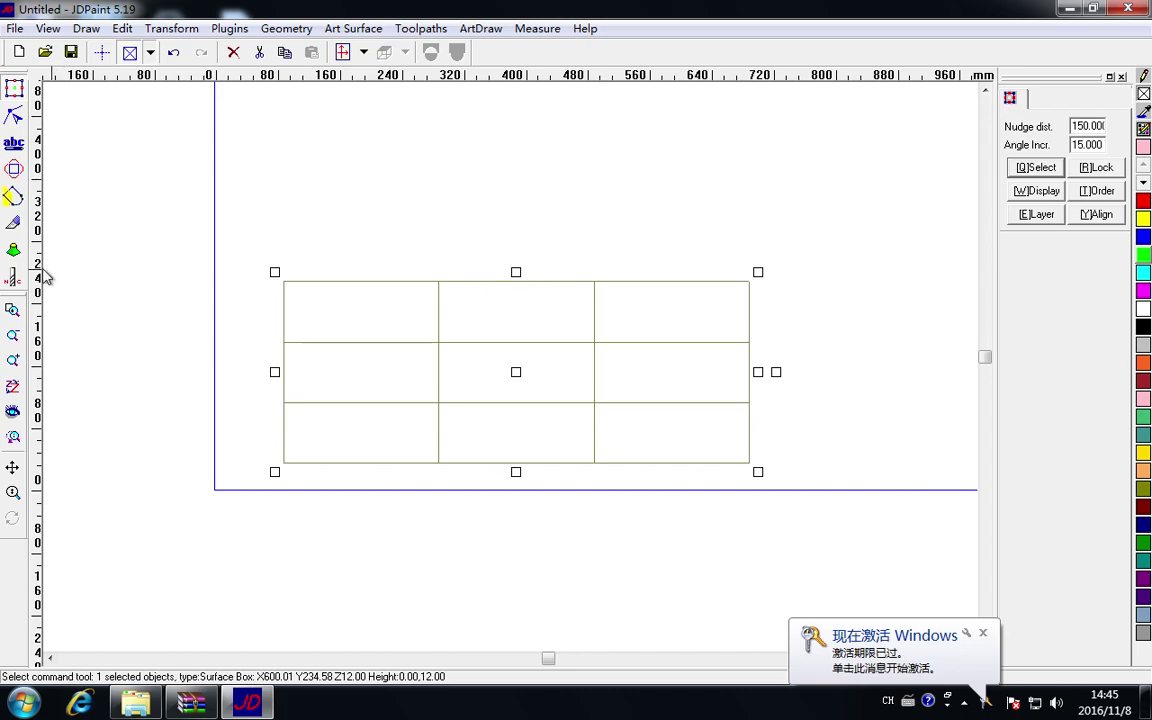
left_click(14, 224)
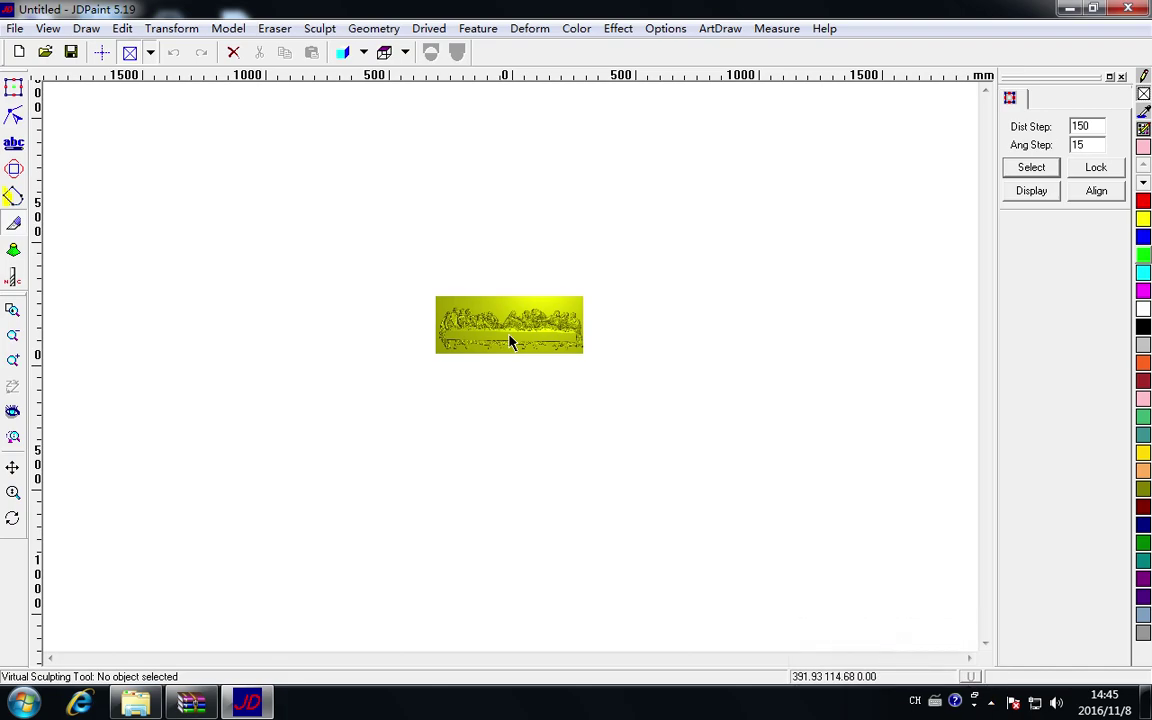
key("F3")
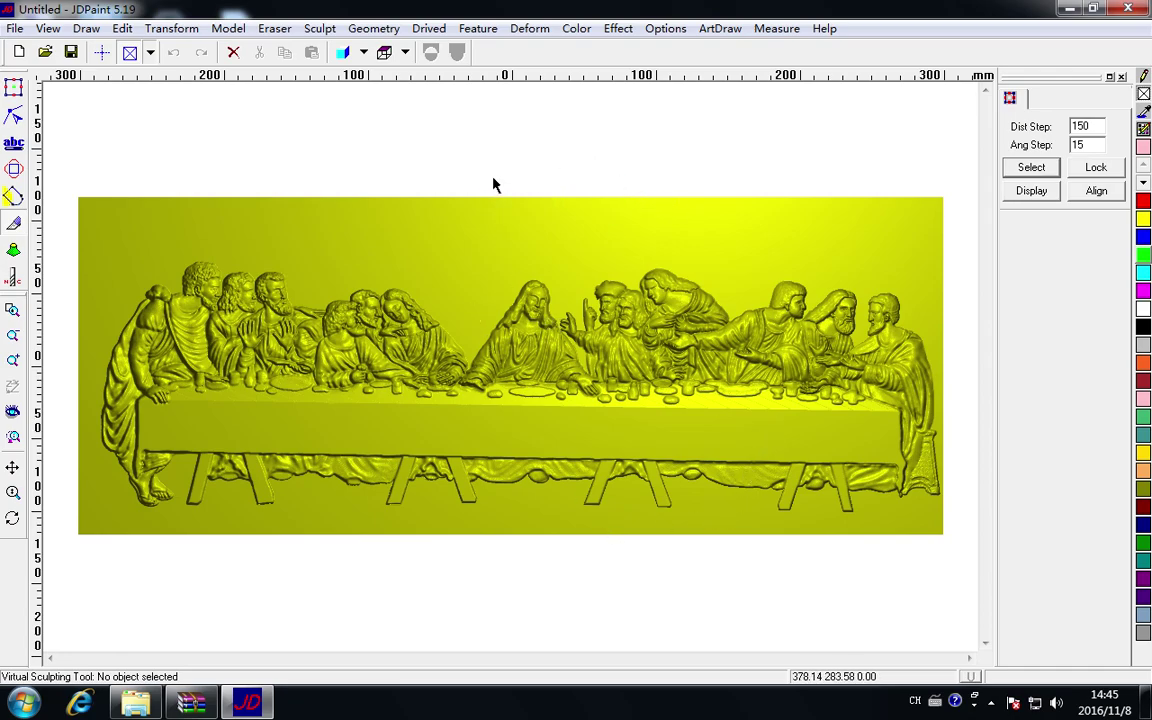
middle_click_drag(490, 303, 493, 332)
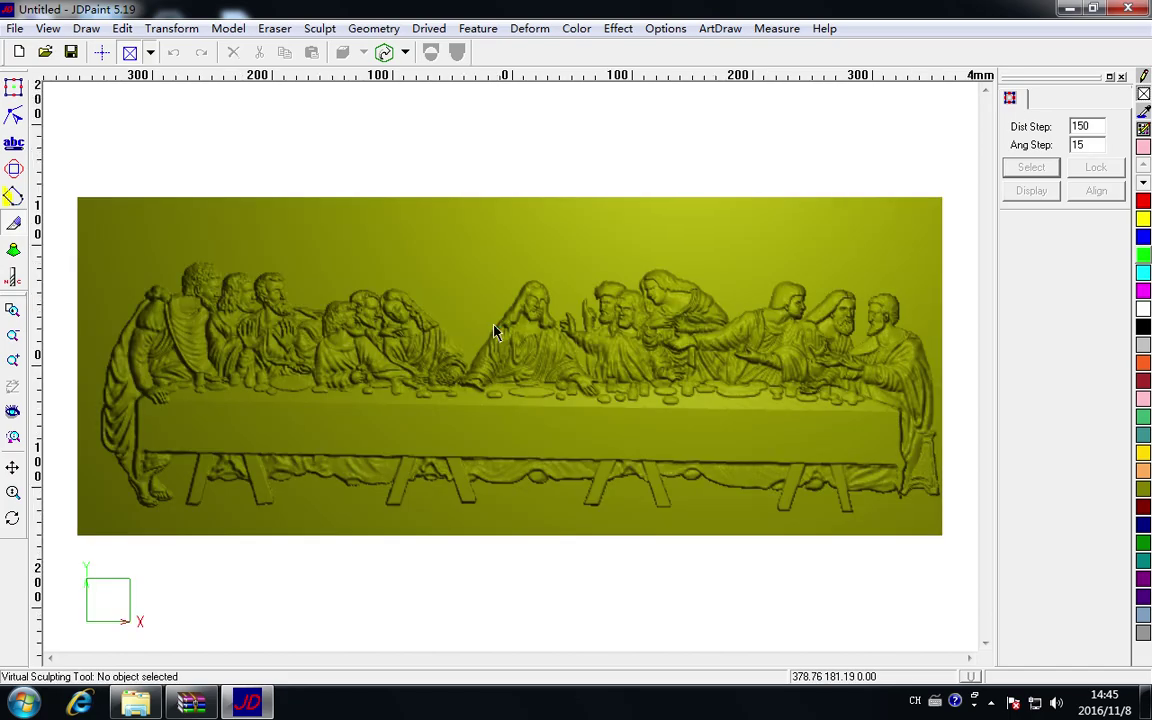
scroll(495, 332, "up", 2)
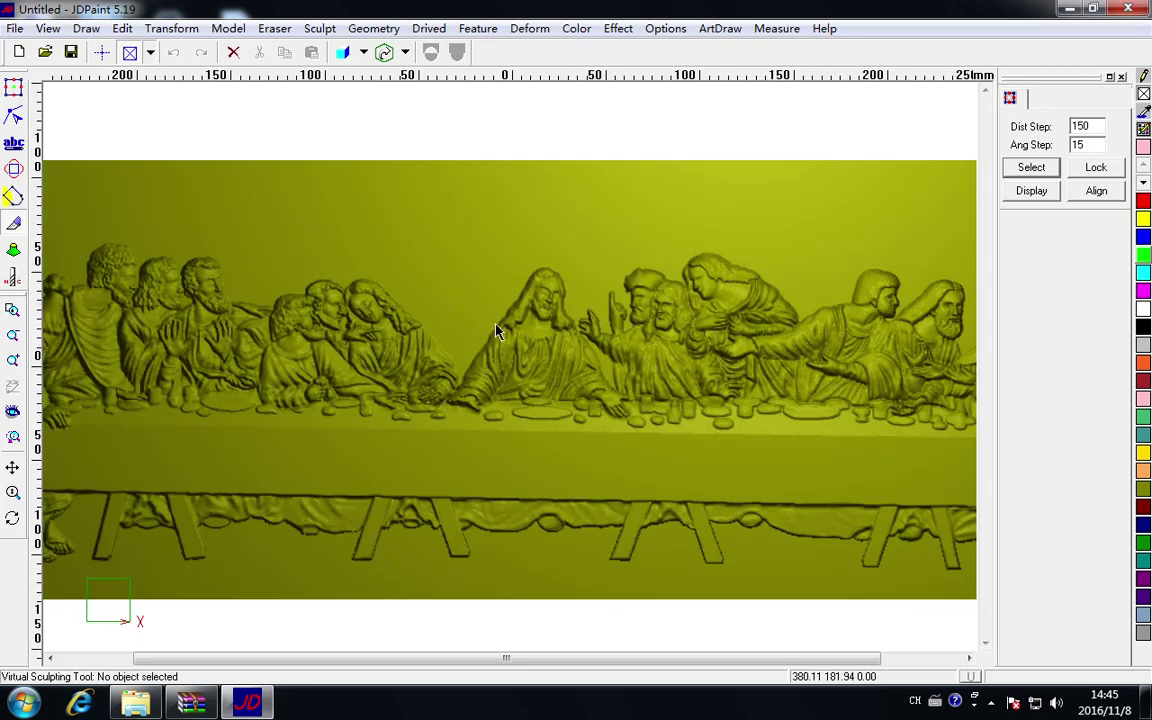
scroll(505, 322, "up", 1)
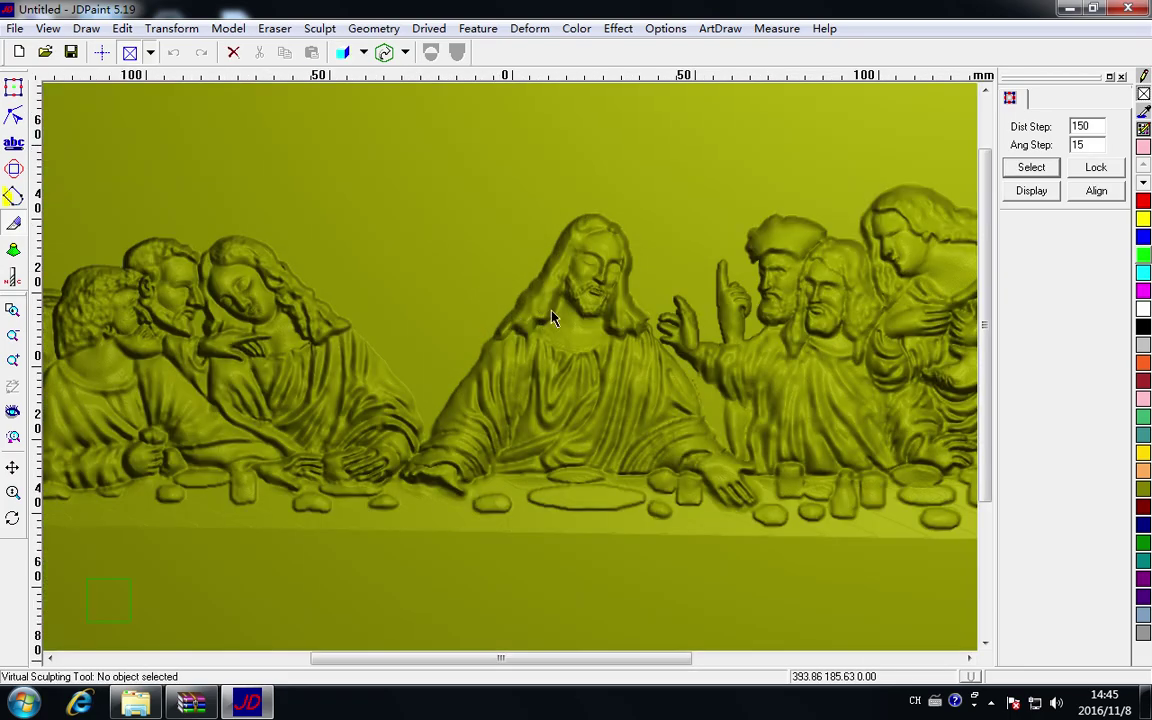
mouse_move(535, 388)
middle_mouse_down()
mouse_move(541, 367)
mouse_move(576, 362)
mouse_move(460, 360)
mouse_move(515, 382)
middle_mouse_up()
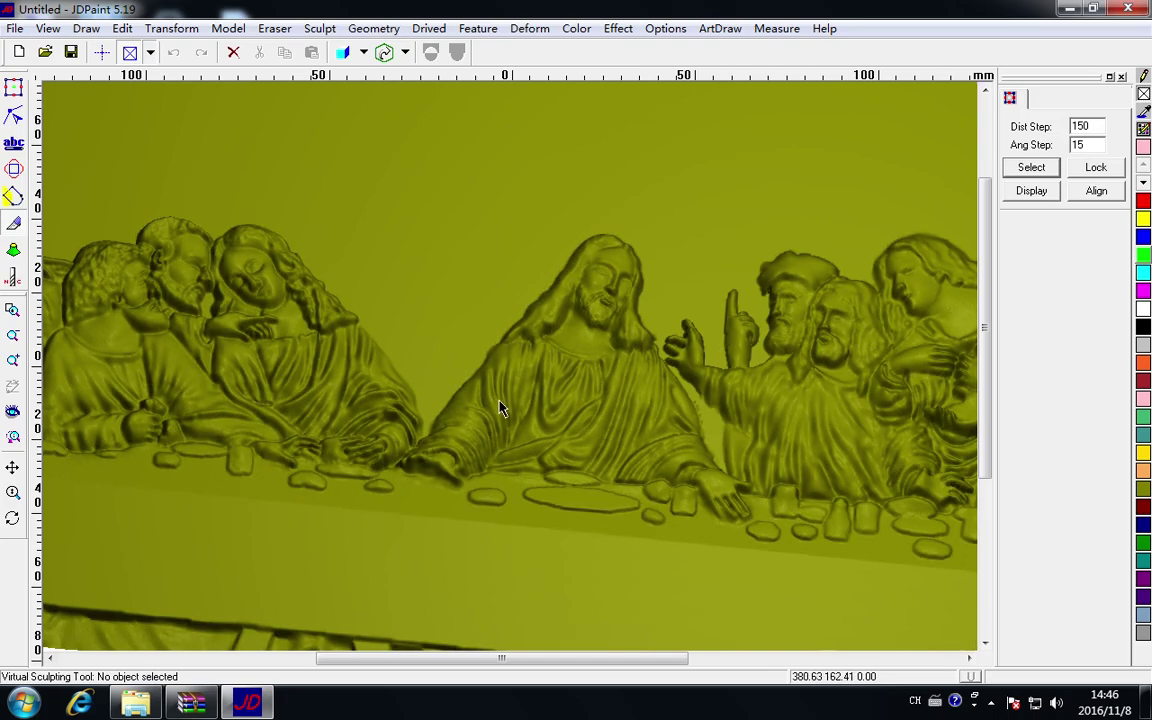
scroll(503, 408, "down", 2)
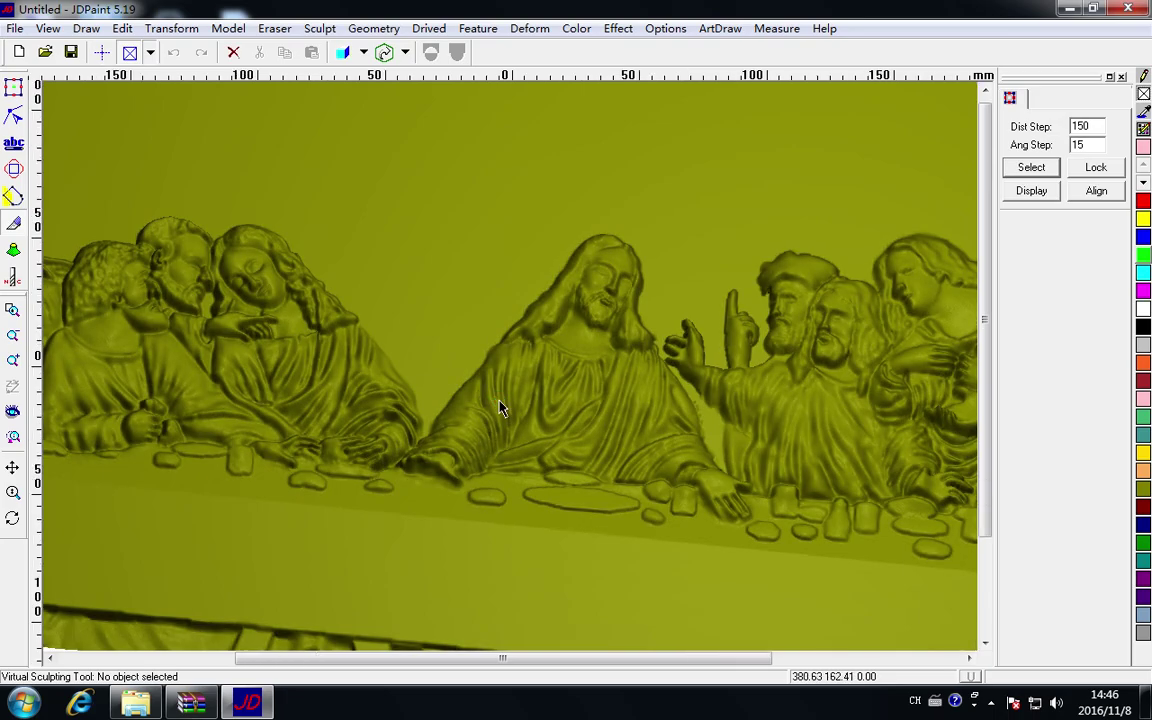
scroll(503, 408, "down", 1)
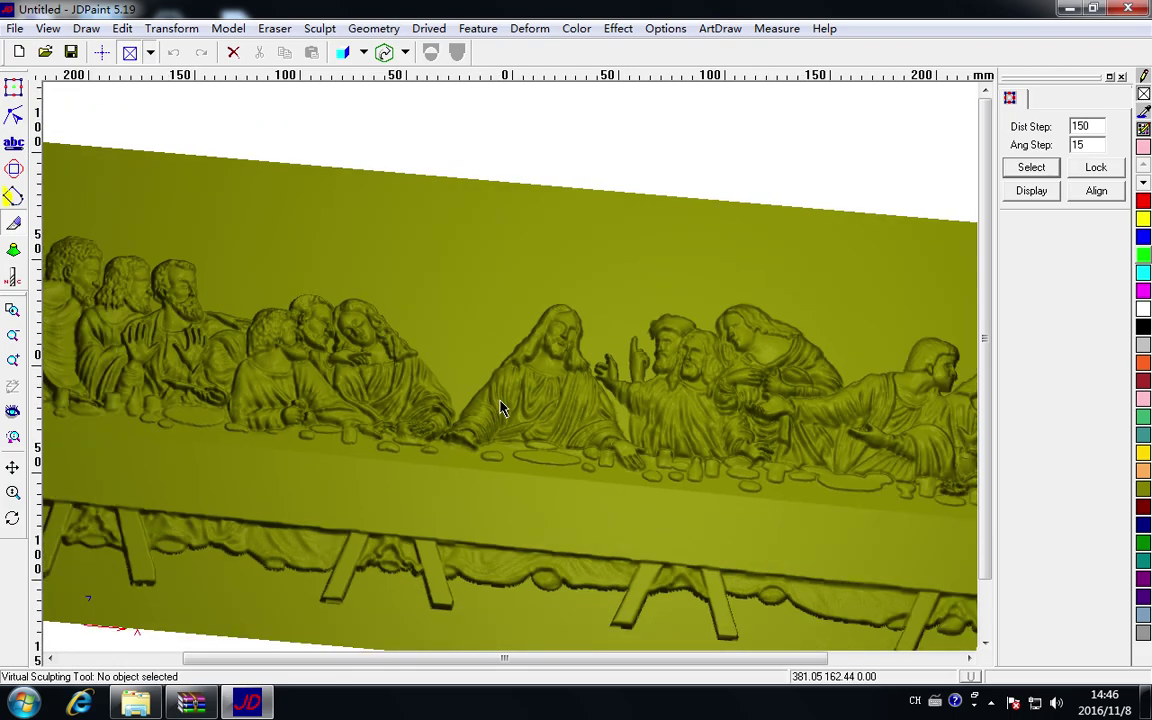
scroll(530, 352, "down", 1)
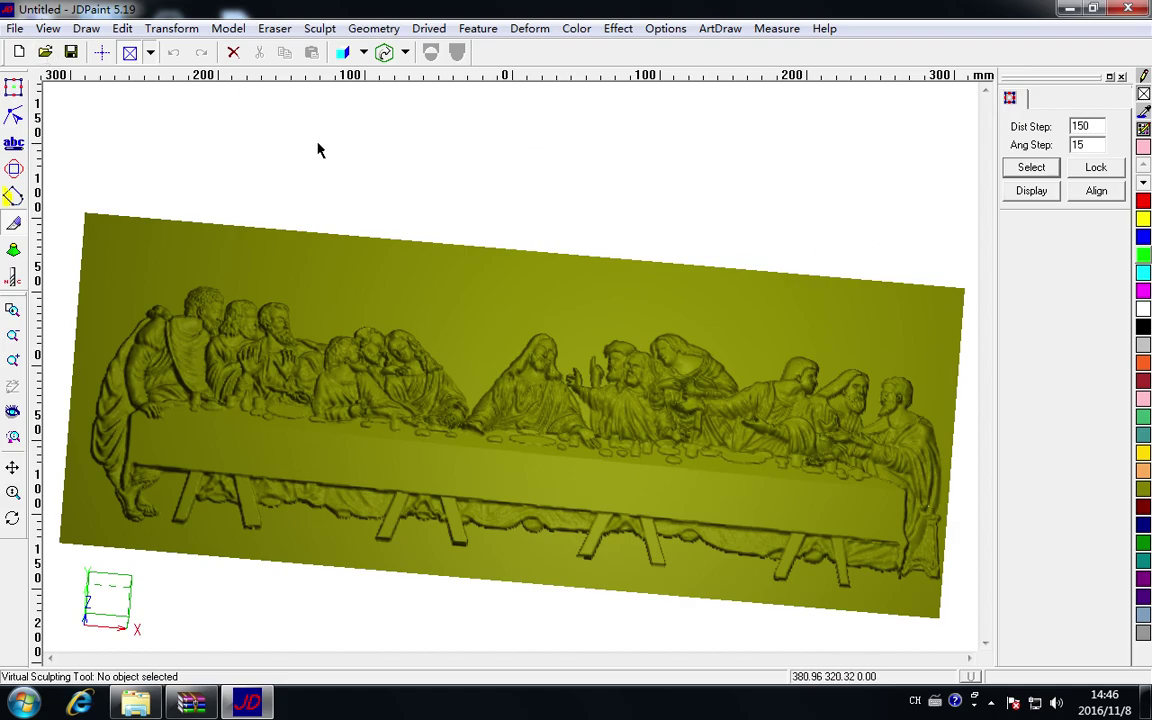
left_click(14, 88)
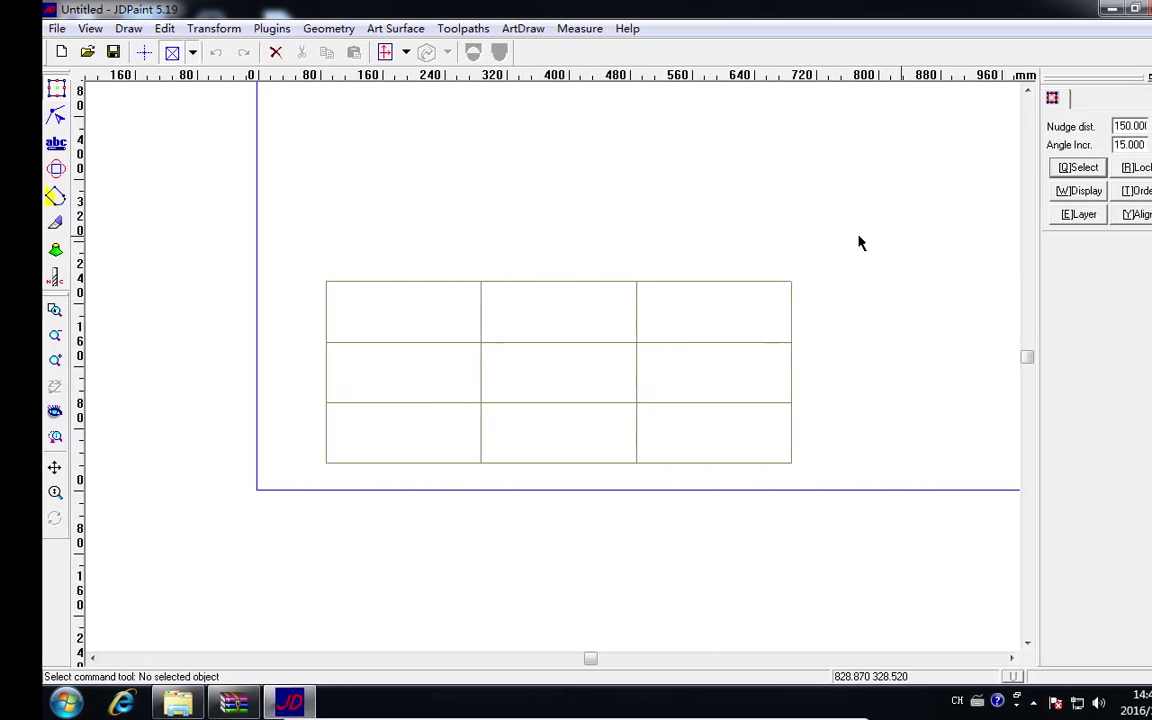
Switch to the Mac desktop and list the 灰度图 folder's grayscale bitmaps in Finder.
key("ctrl+Left")
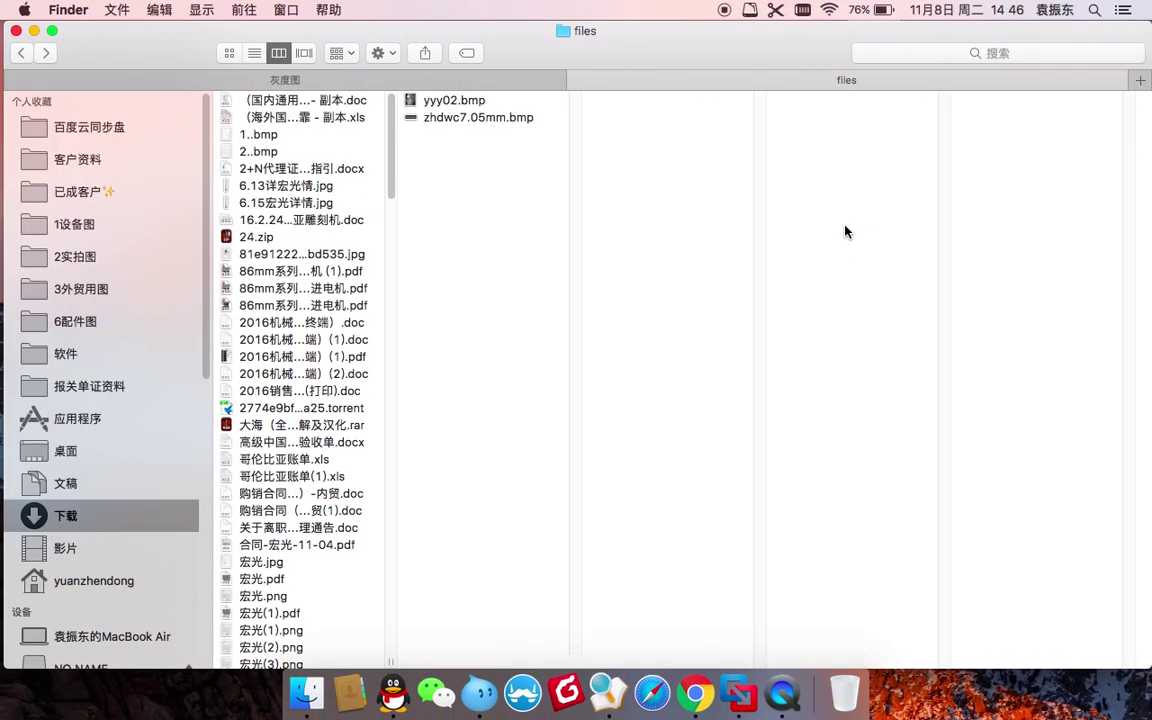
left_click(288, 77)
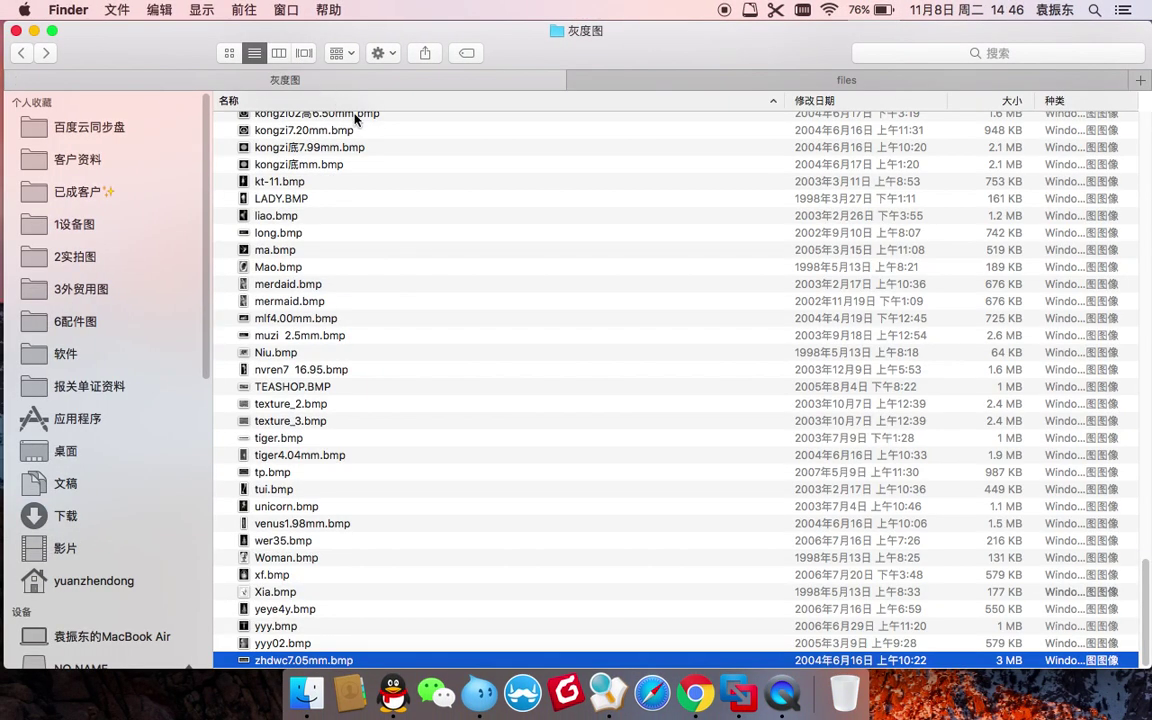
scroll(630, 369, "up", 15)
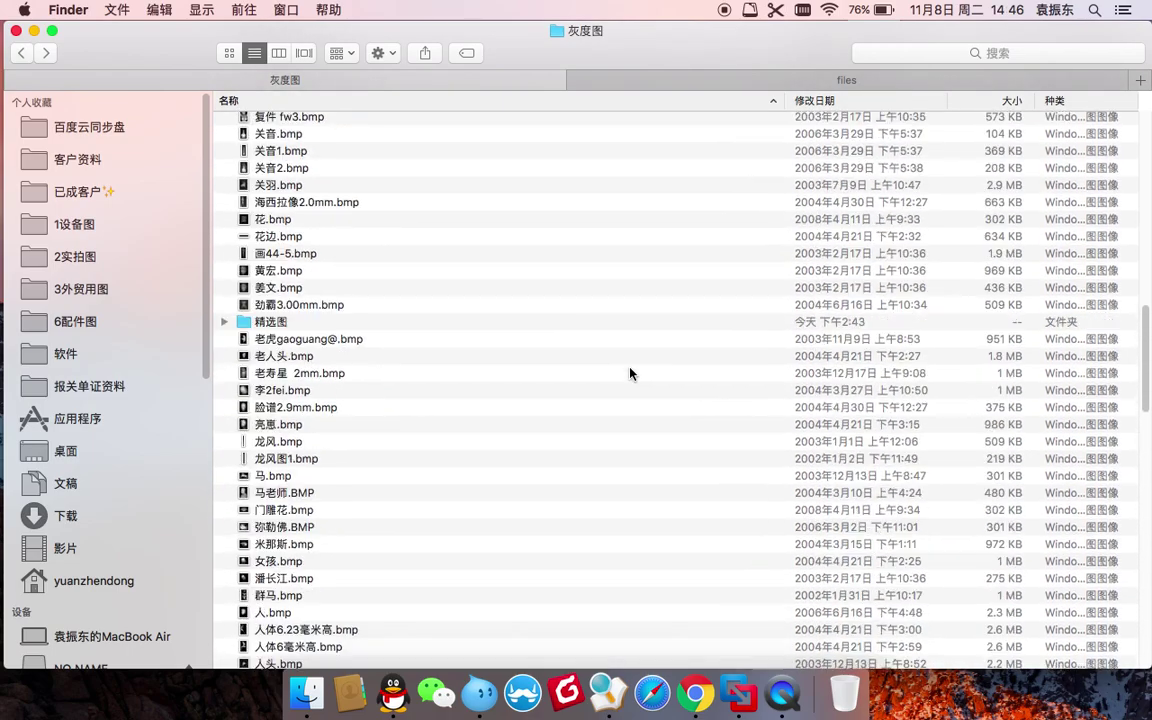